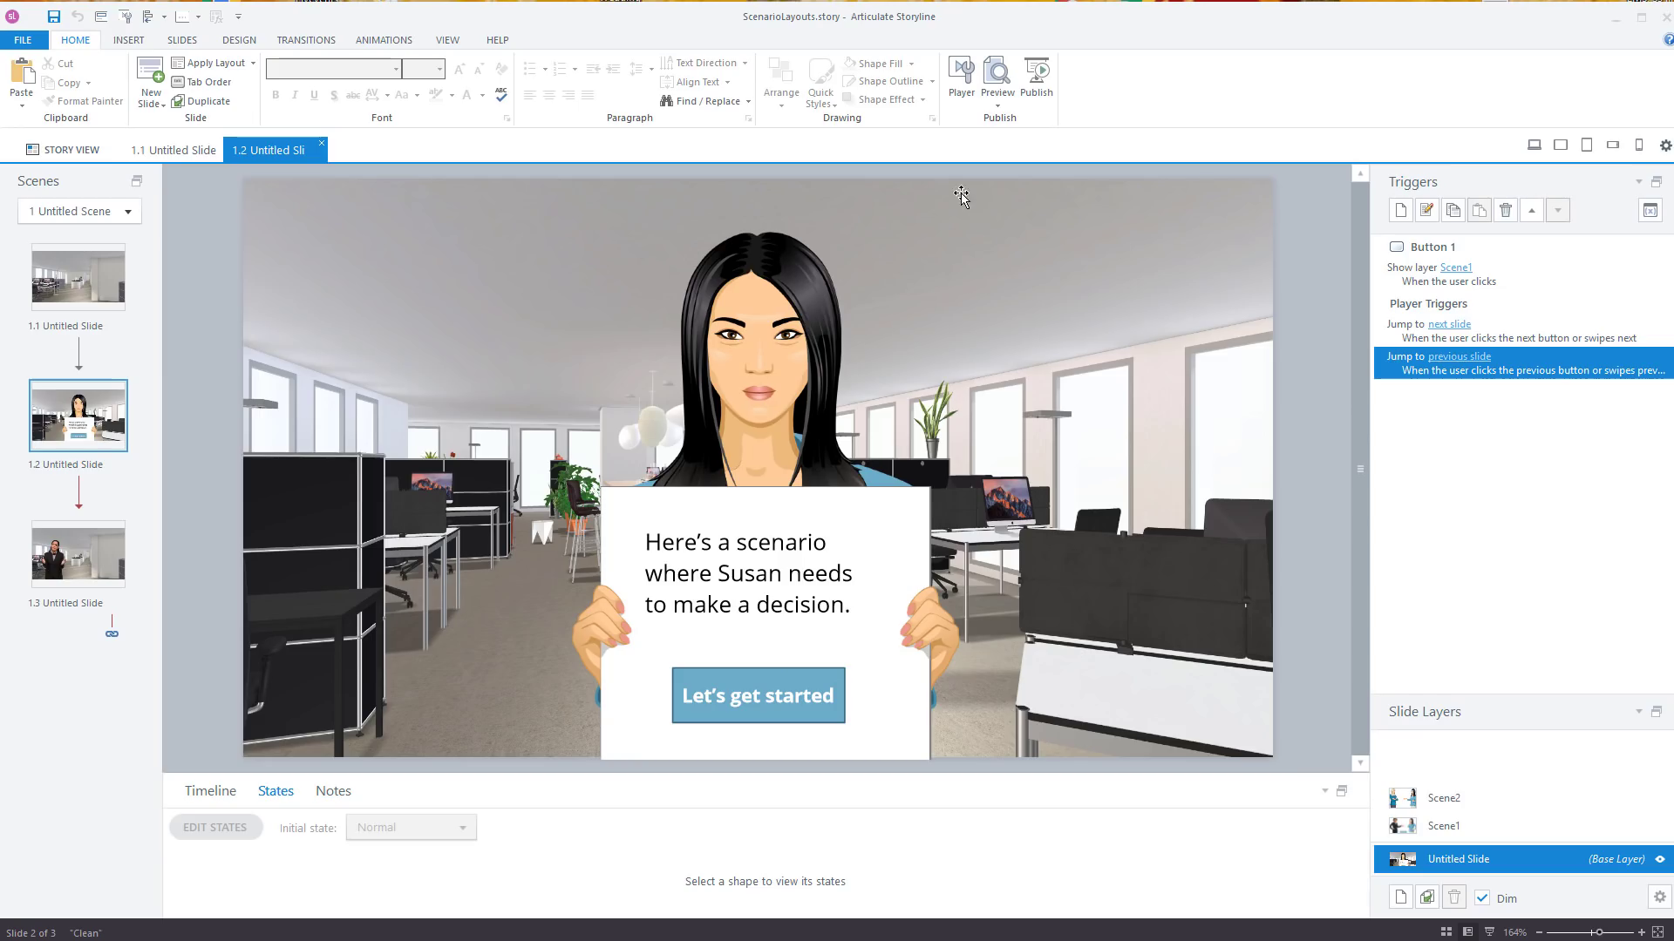
Step: Show the Preview options: This Slide, This Scene and Entire Project
{"action": "left_click", "coordinate": [998, 98]}
Step: Preview this slide, starting the scenario and advancing to the meeting-room scene
{"action": "left_click", "coordinate": [1029, 124]}
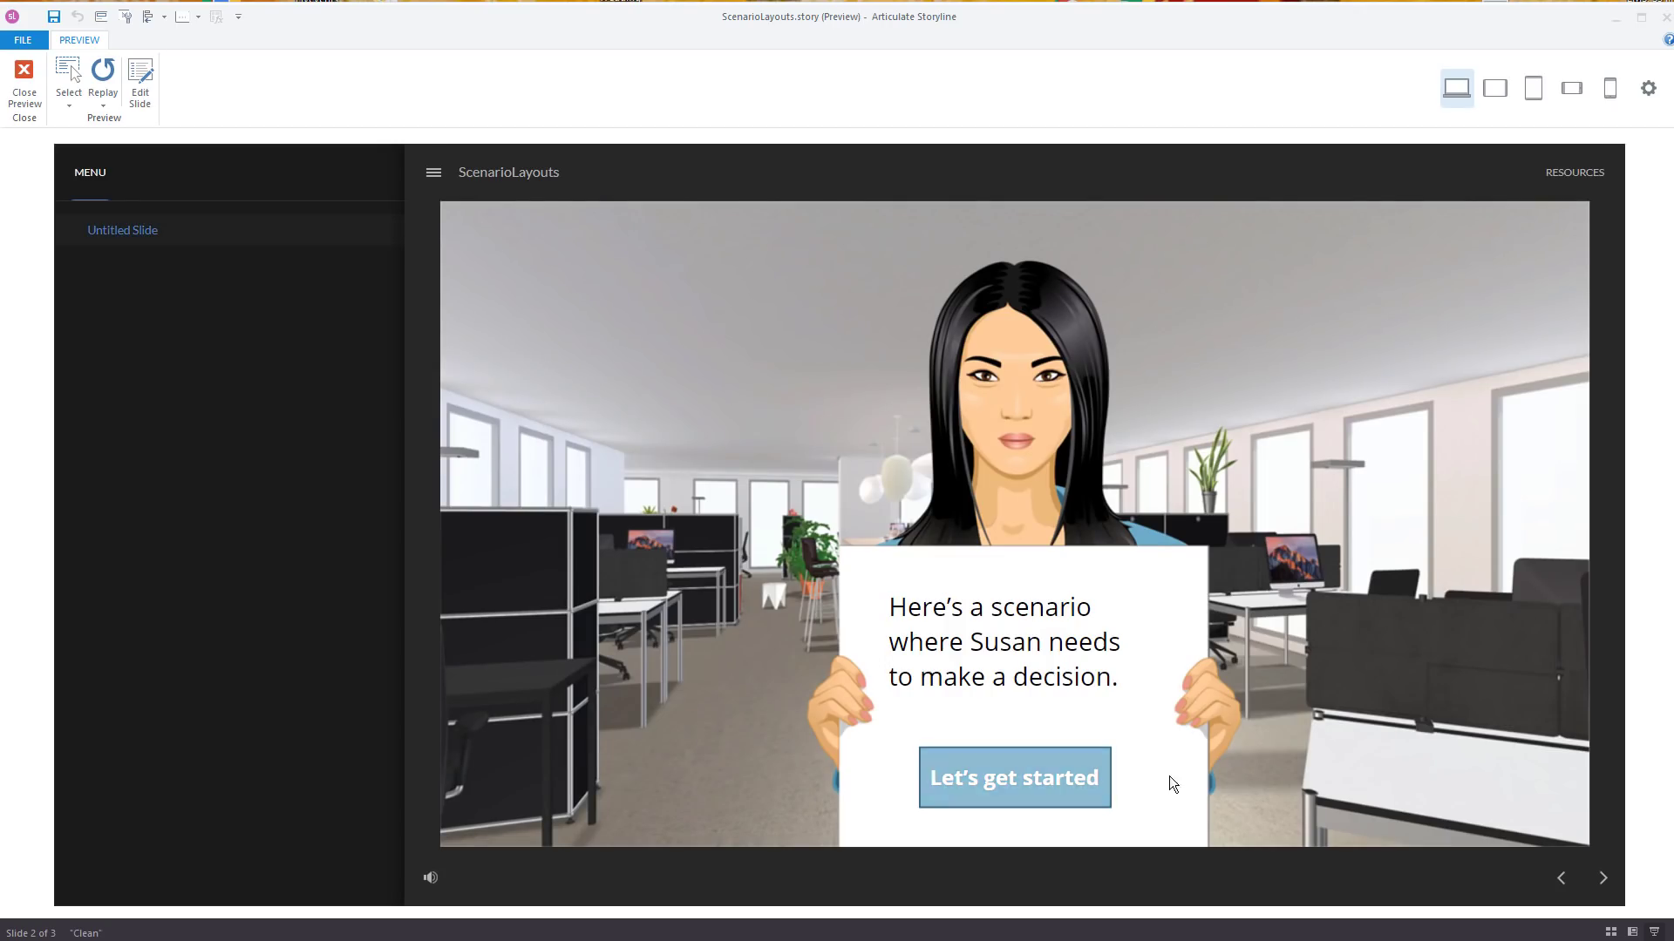
{"action": "left_click", "coordinate": [1006, 792]}
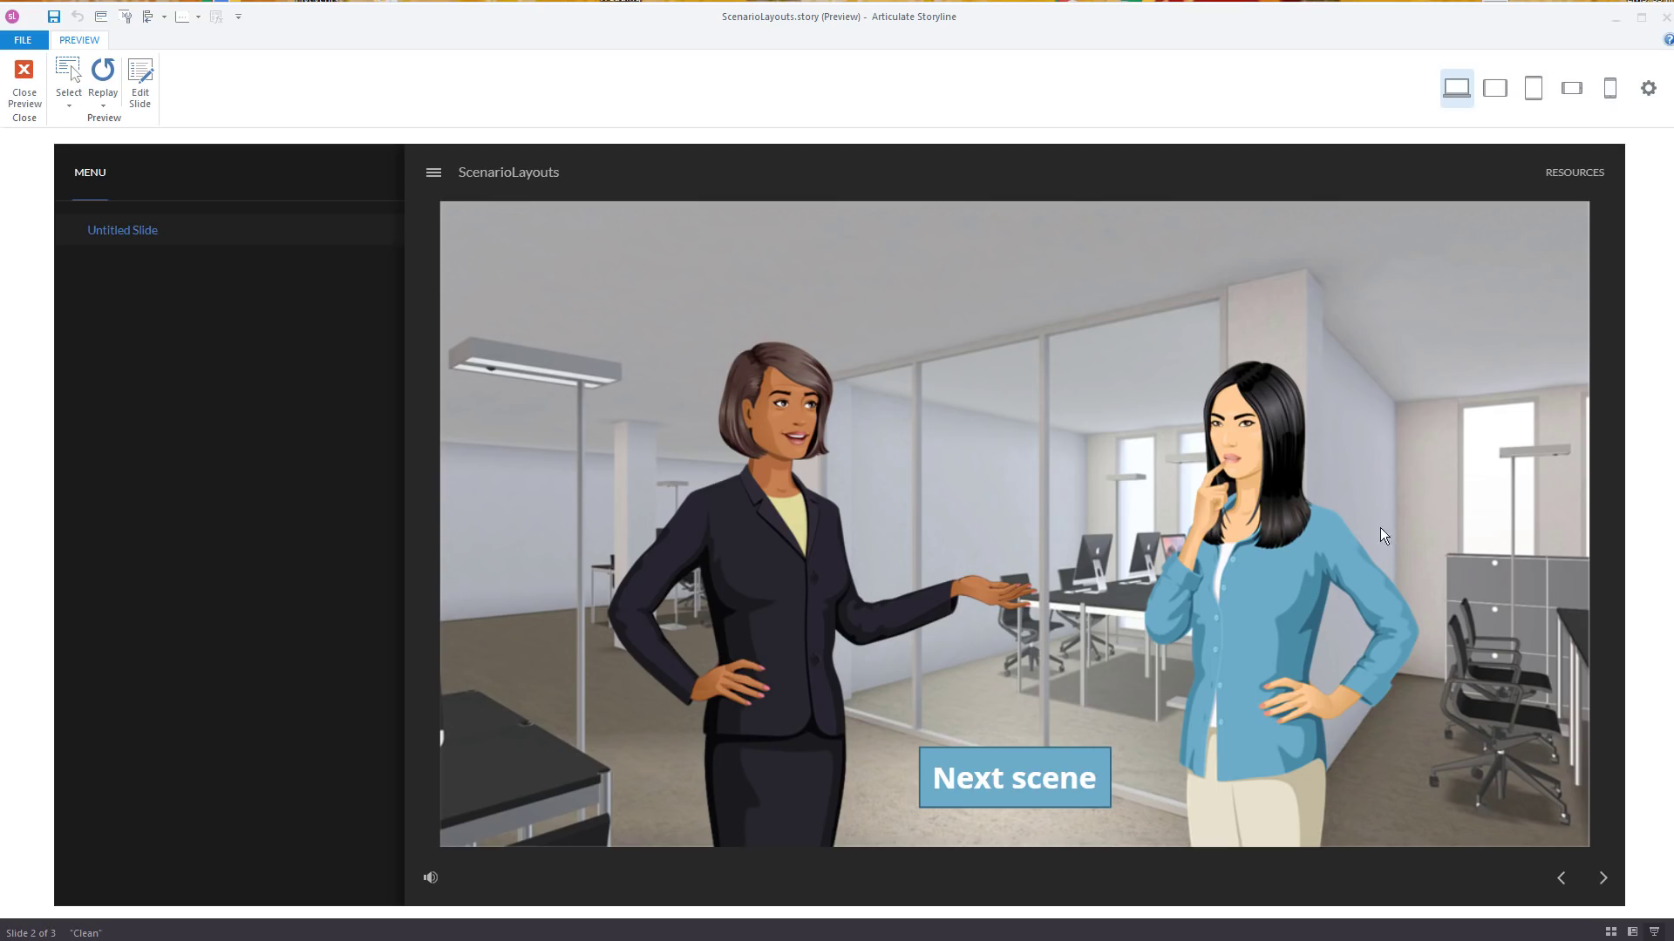
{"action": "left_click", "coordinate": [994, 786]}
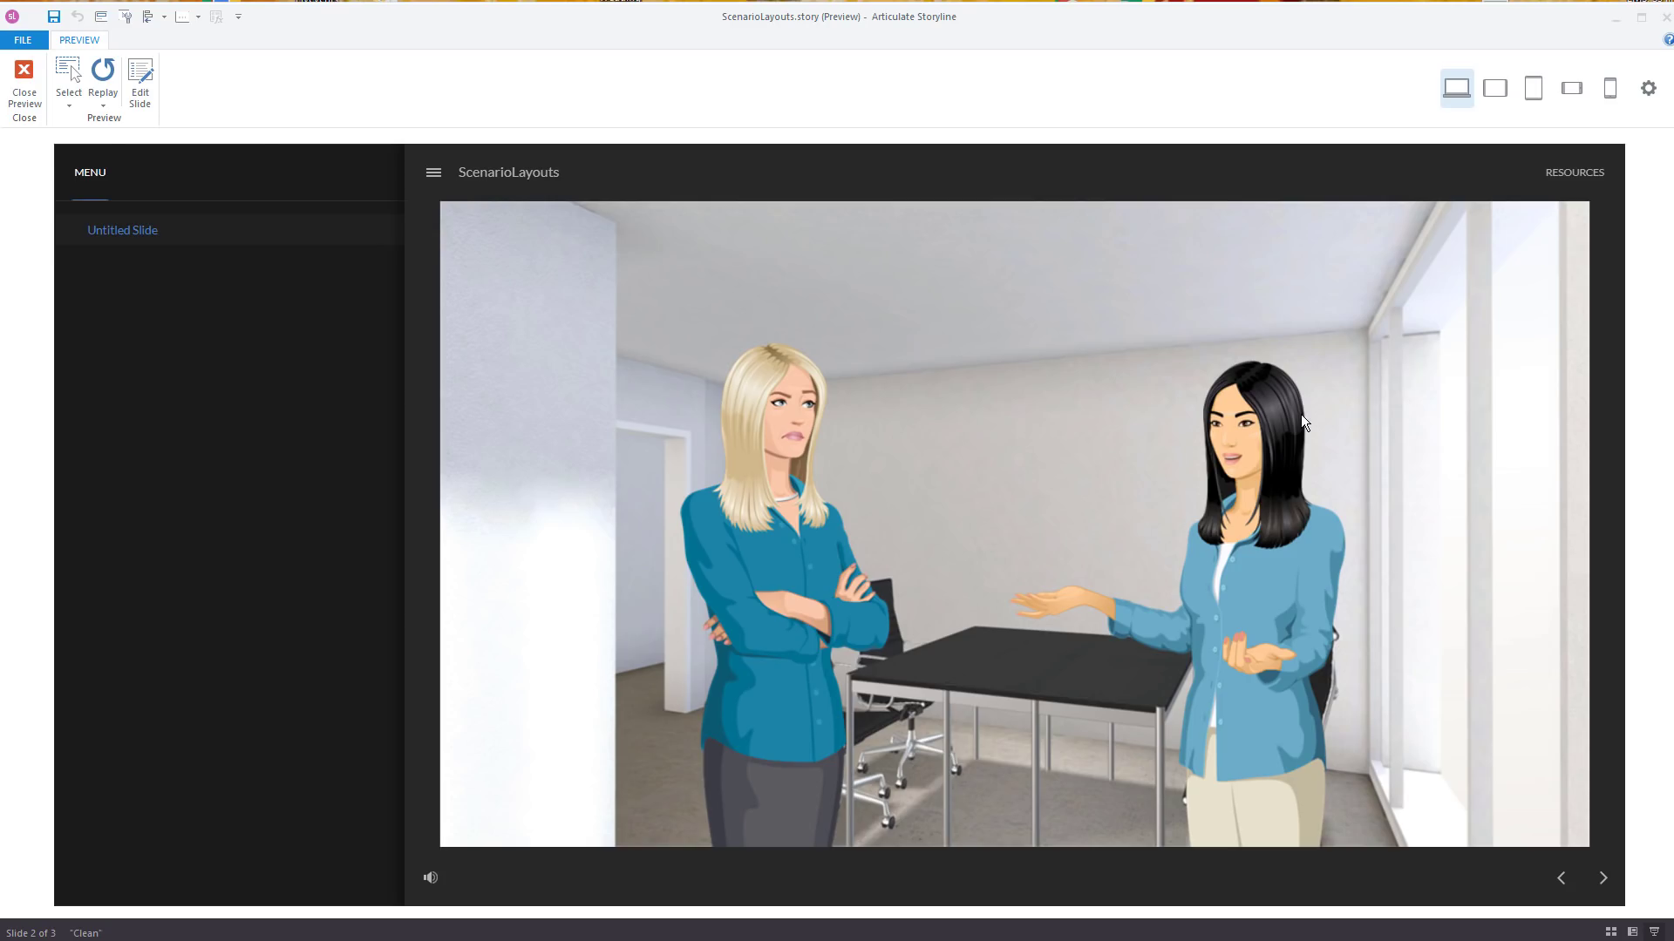
Step: Close the preview and inspect the office picture's three states on slide 1.1
{"action": "left_click", "coordinate": [24, 87]}
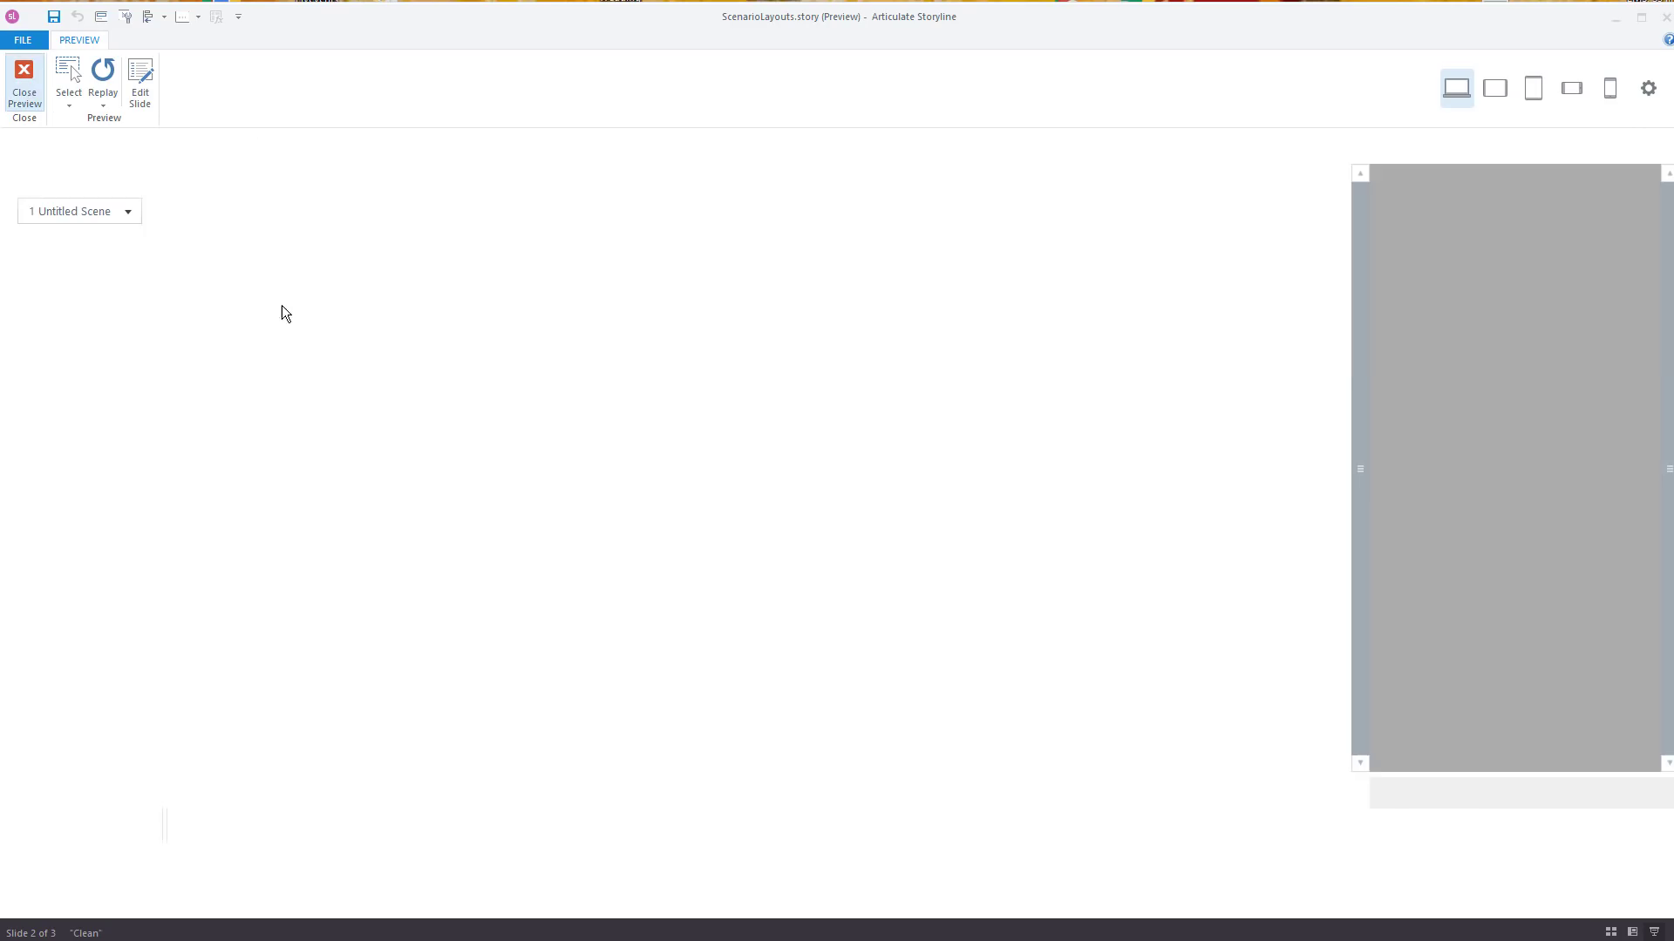
{"action": "left_click", "coordinate": [82, 288]}
{"action": "left_click", "coordinate": [660, 405]}
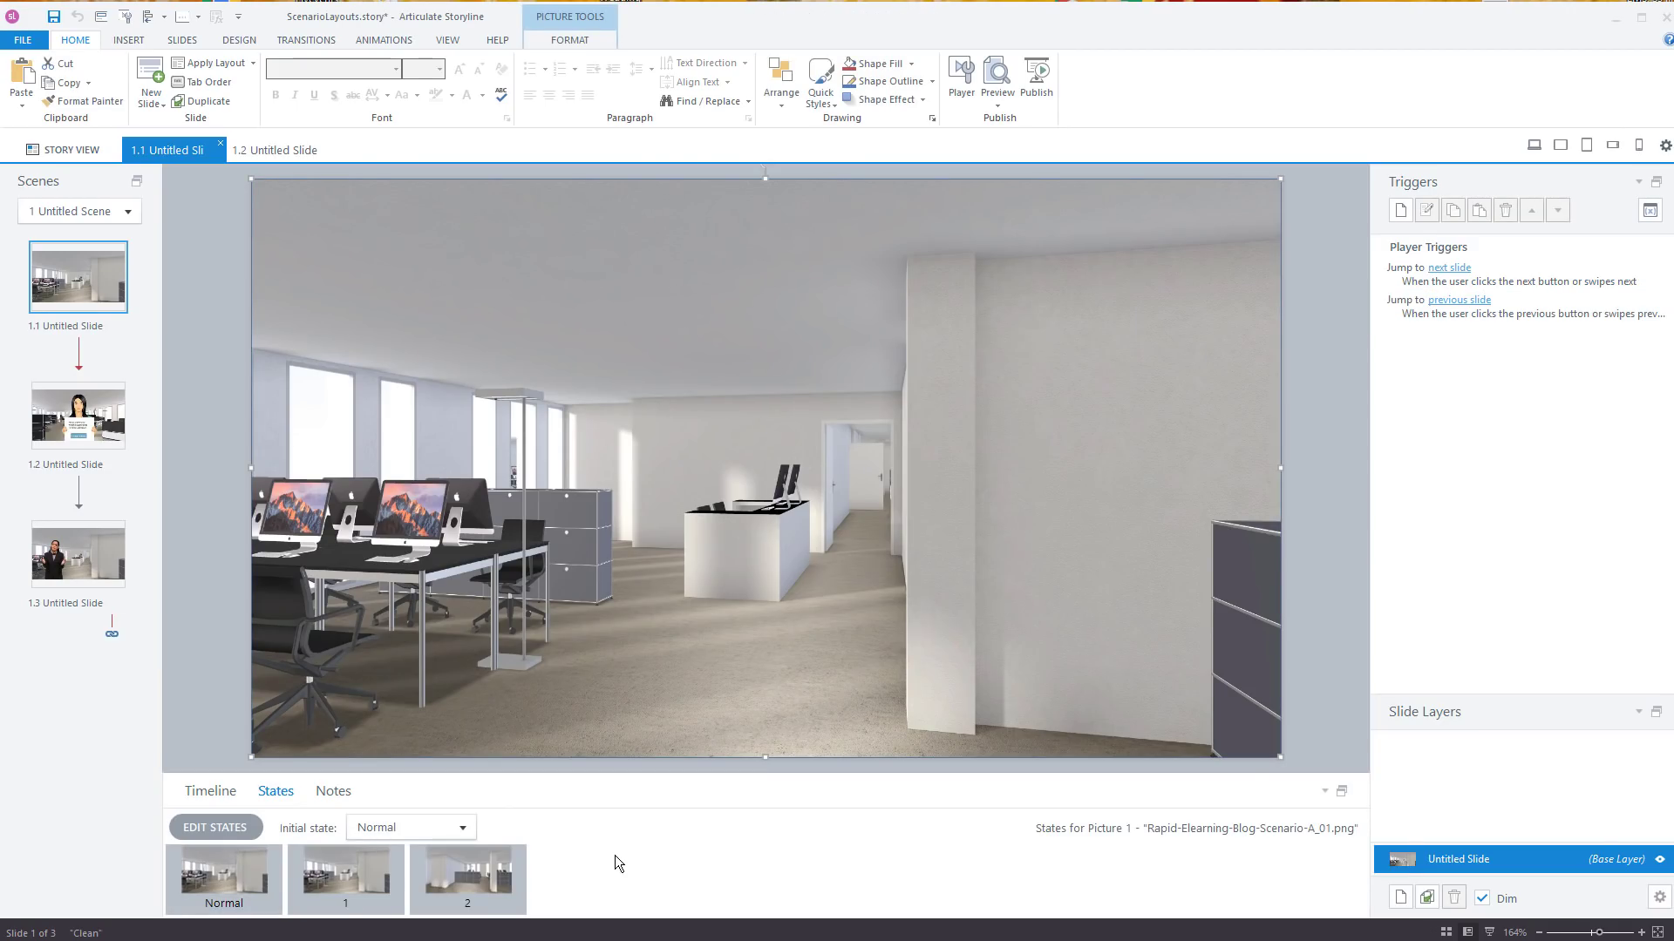
{"action": "left_click", "coordinate": [220, 589]}
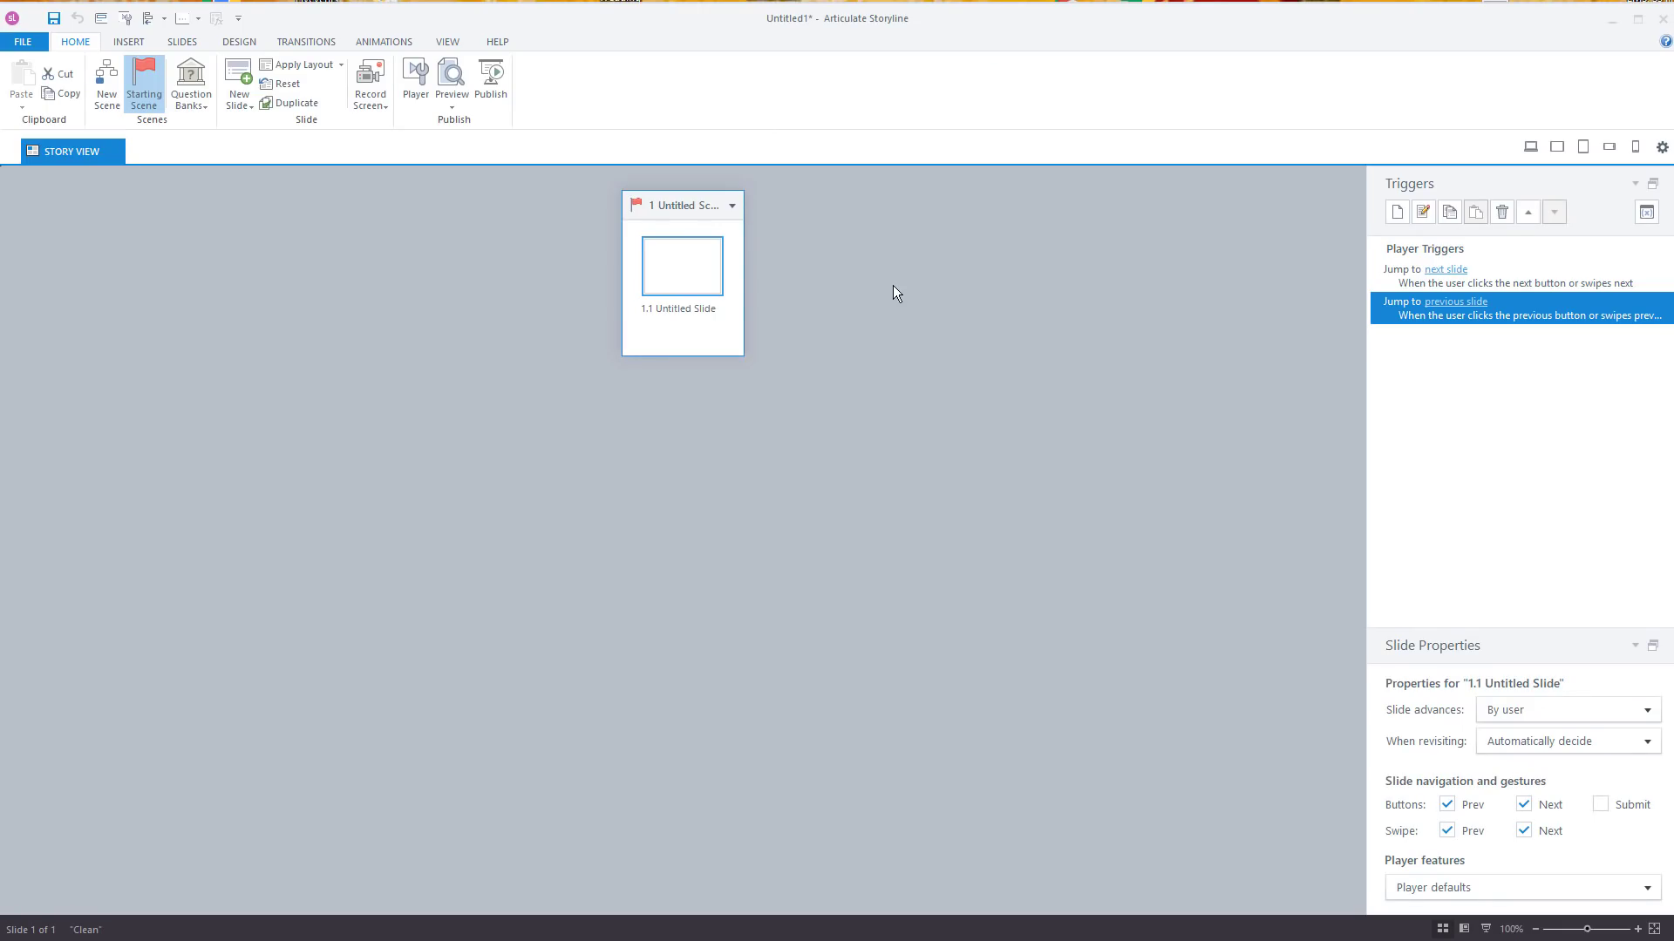
Step: Set the story size to 720x405 (16:9) widescreen
{"action": "double_click", "coordinate": [695, 275]}
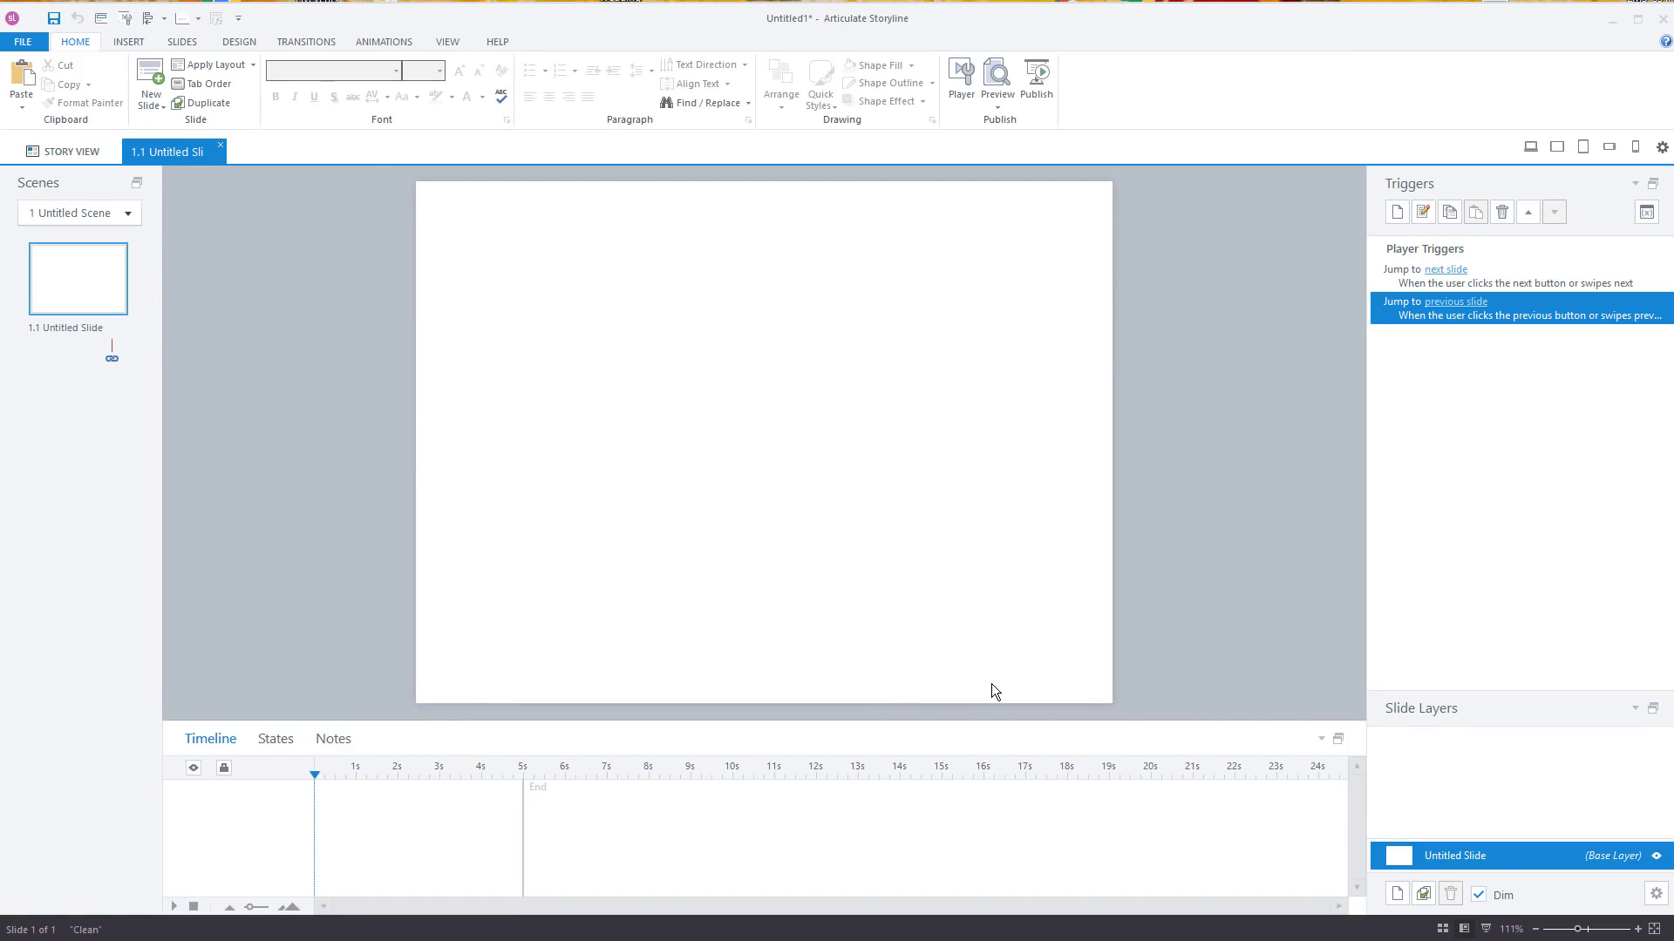
{"action": "left_click", "coordinate": [239, 42]}
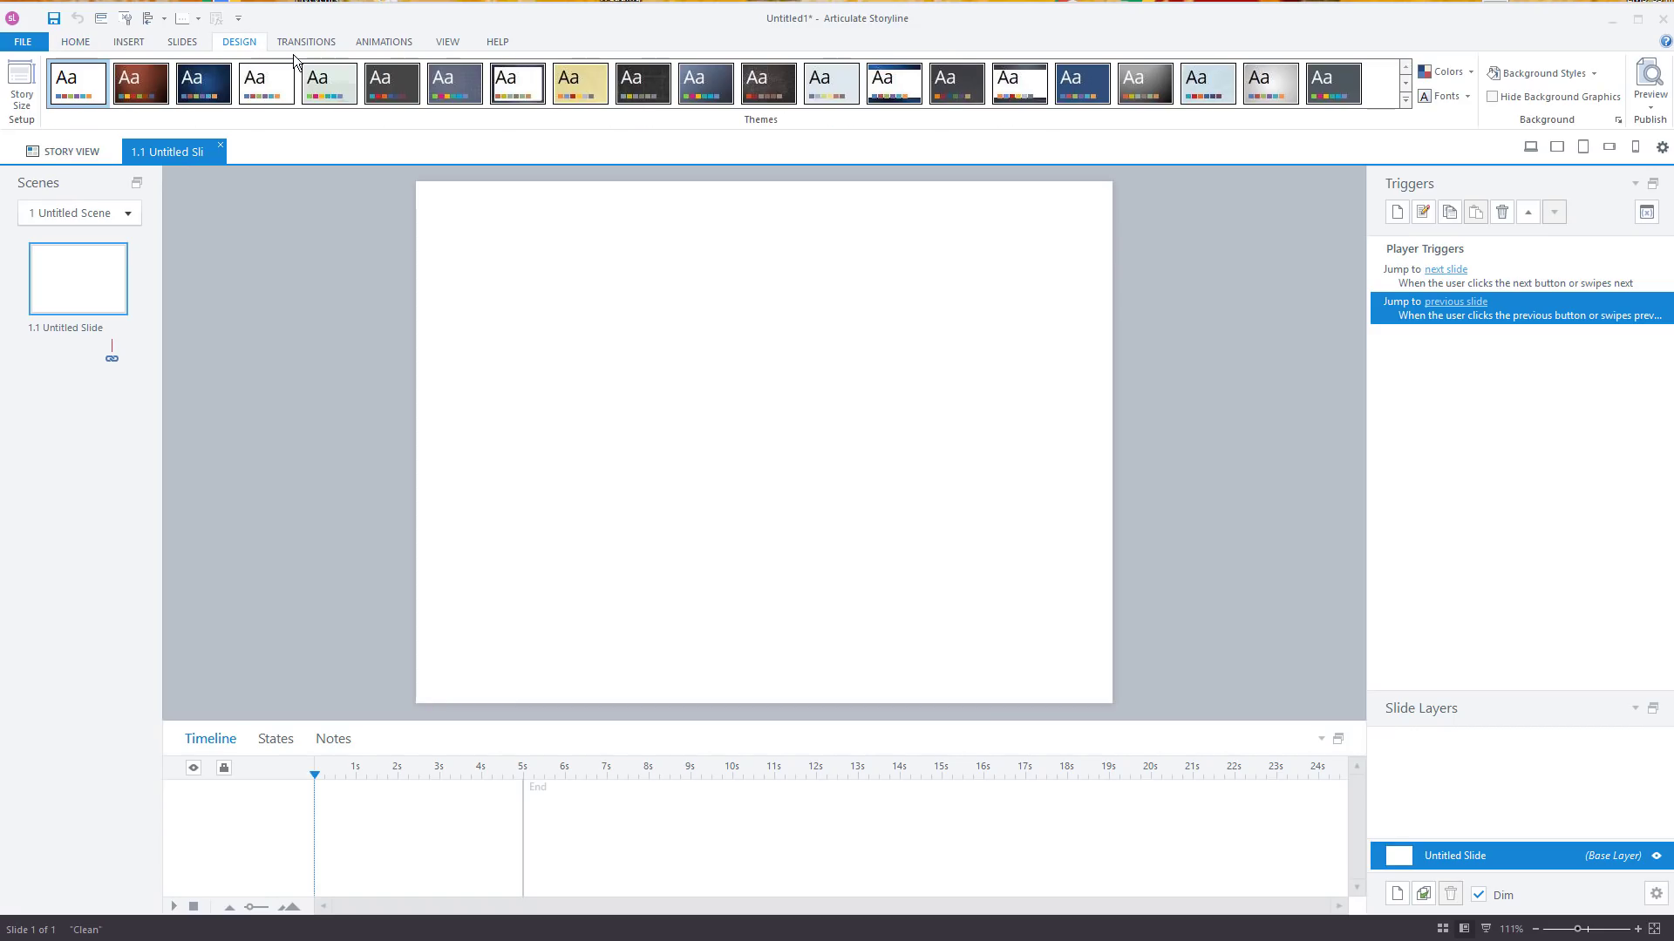
{"action": "left_click", "coordinate": [23, 89]}
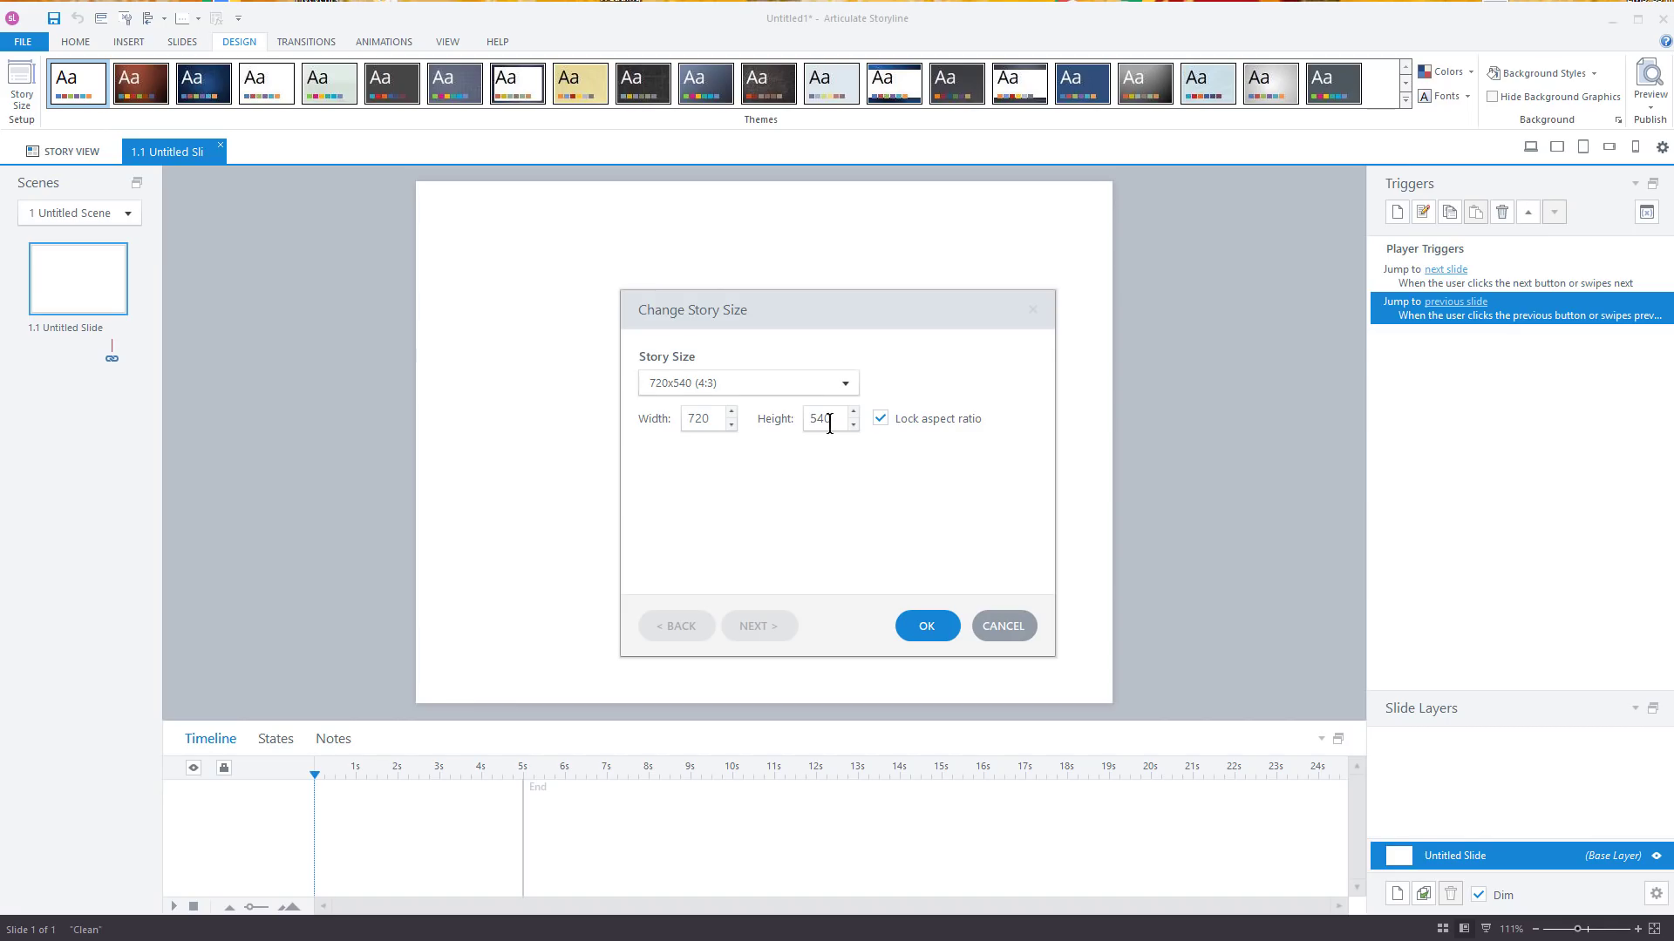
{"action": "left_click", "coordinate": [847, 383]}
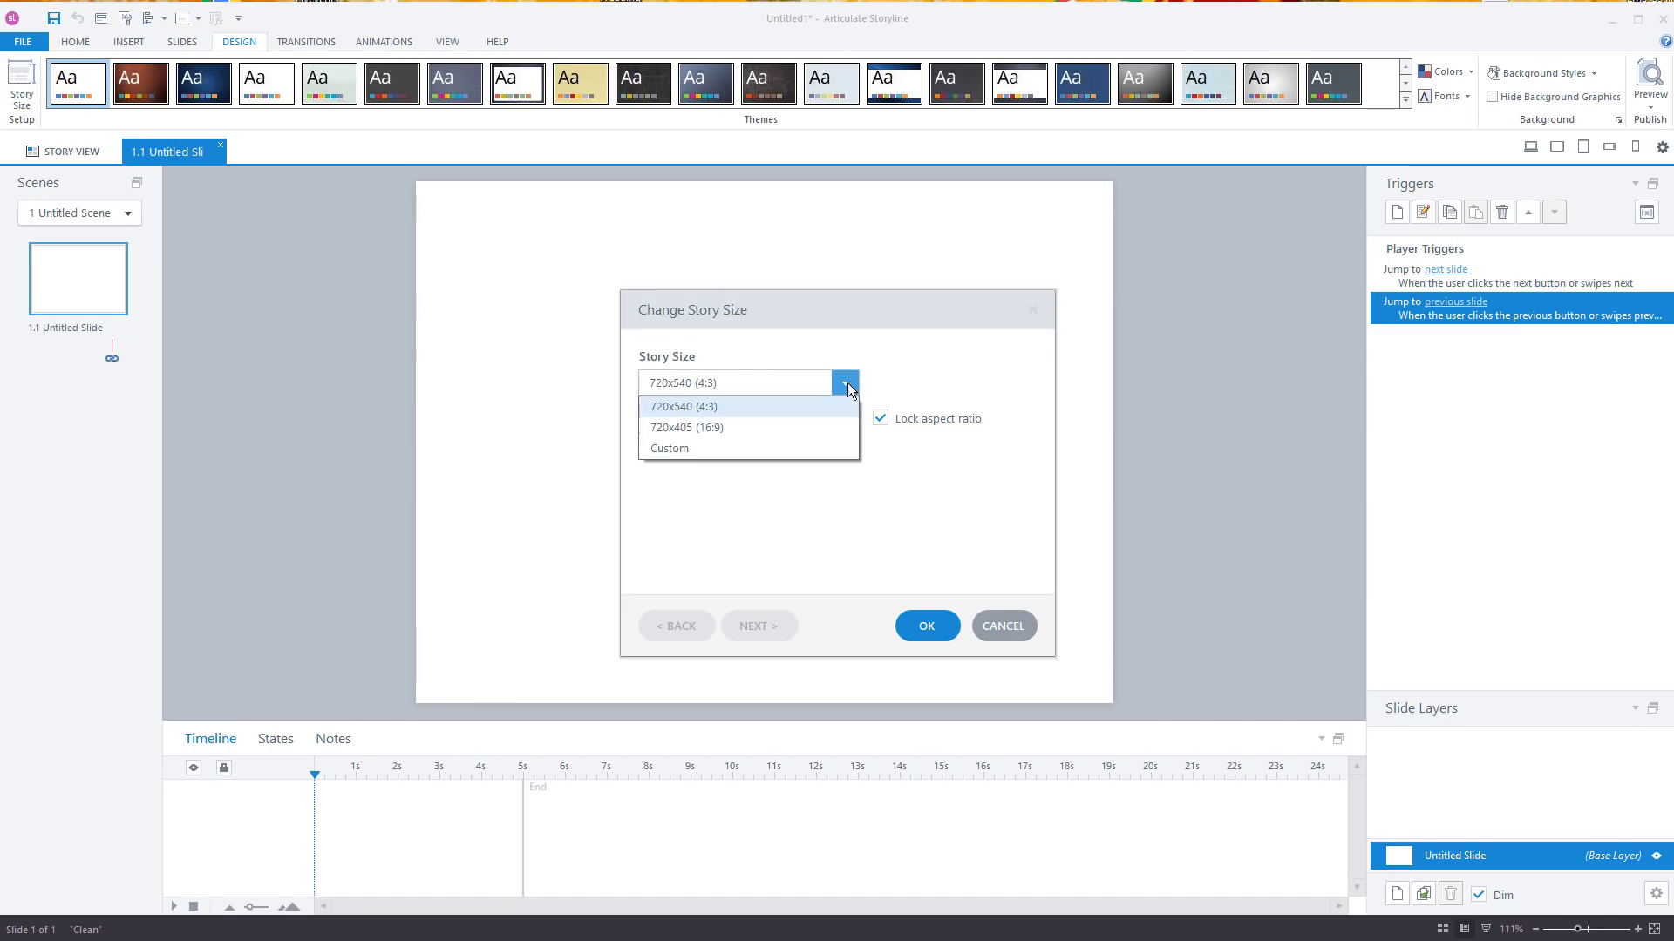
{"action": "left_click", "coordinate": [674, 432]}
{"action": "left_click", "coordinate": [927, 627]}
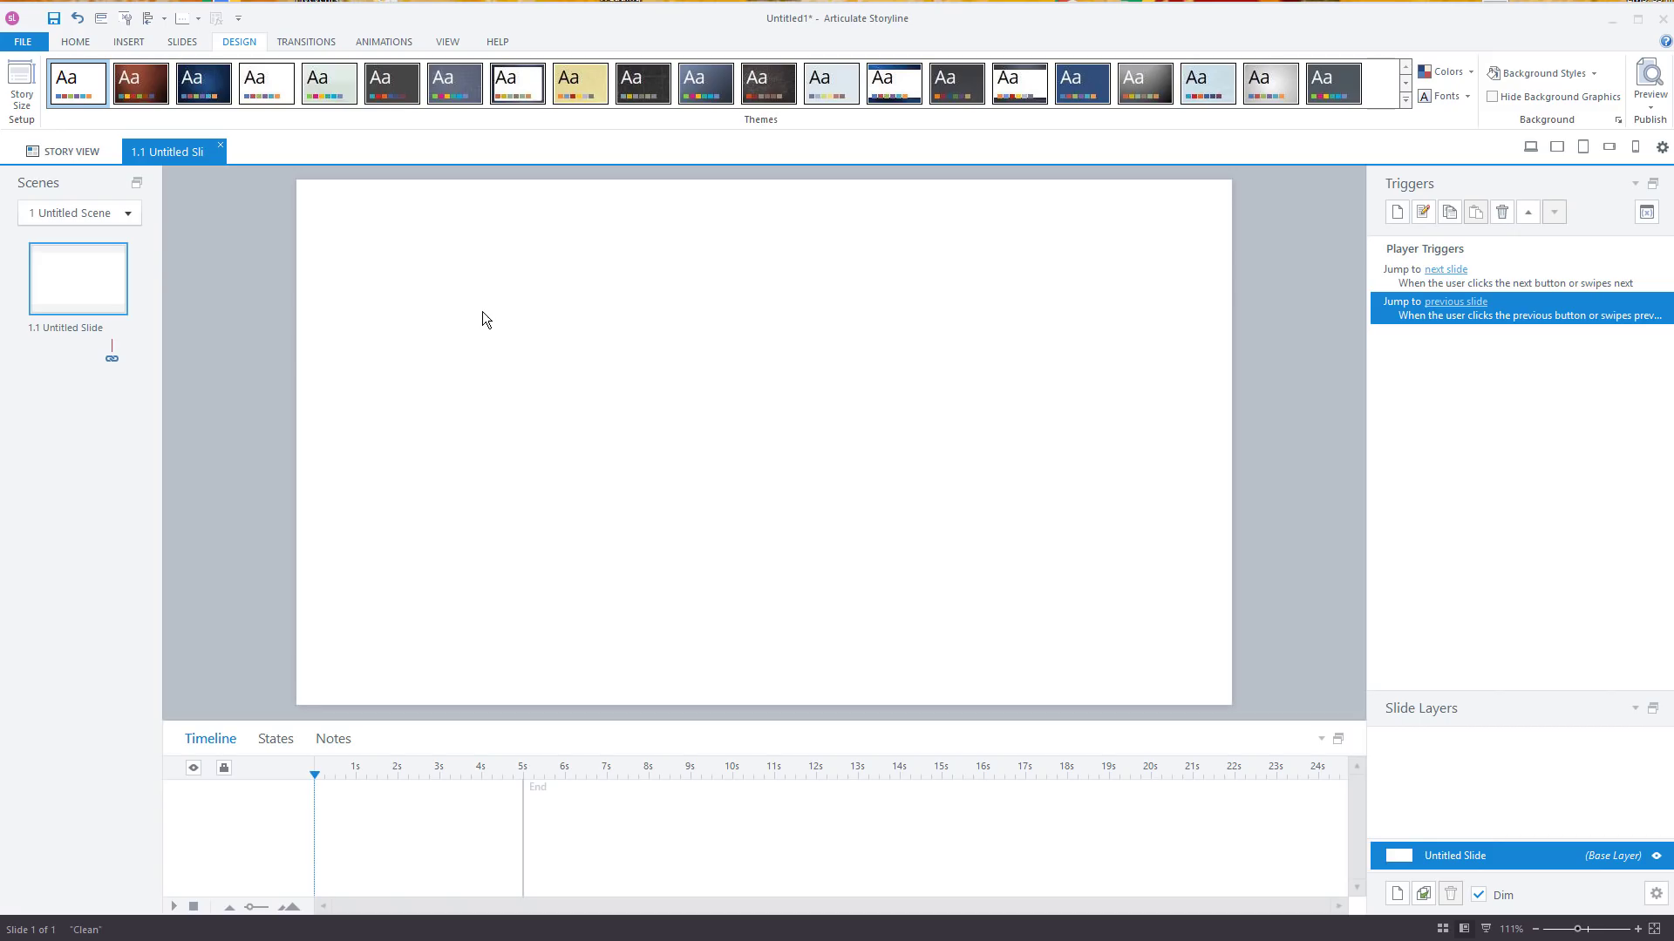
Step: Insert Rapid-Elearning-Blog-Scenario-A_01.png onto the slide and begin editing its states
{"action": "left_click", "coordinate": [127, 43]}
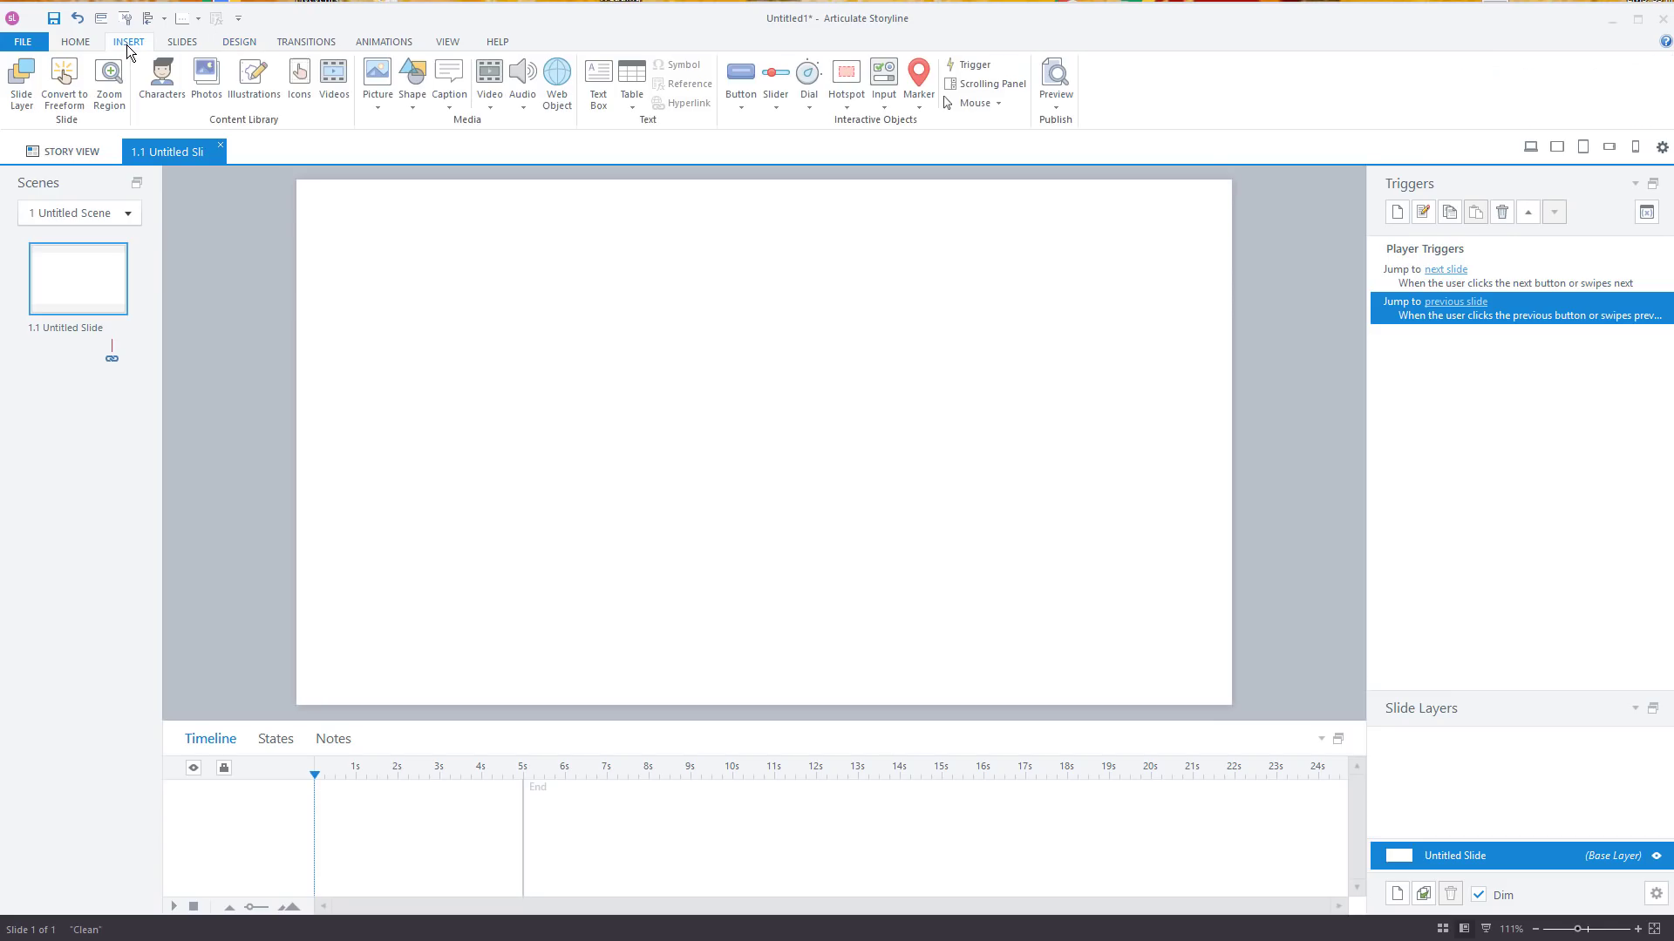
{"action": "left_click", "coordinate": [375, 107]}
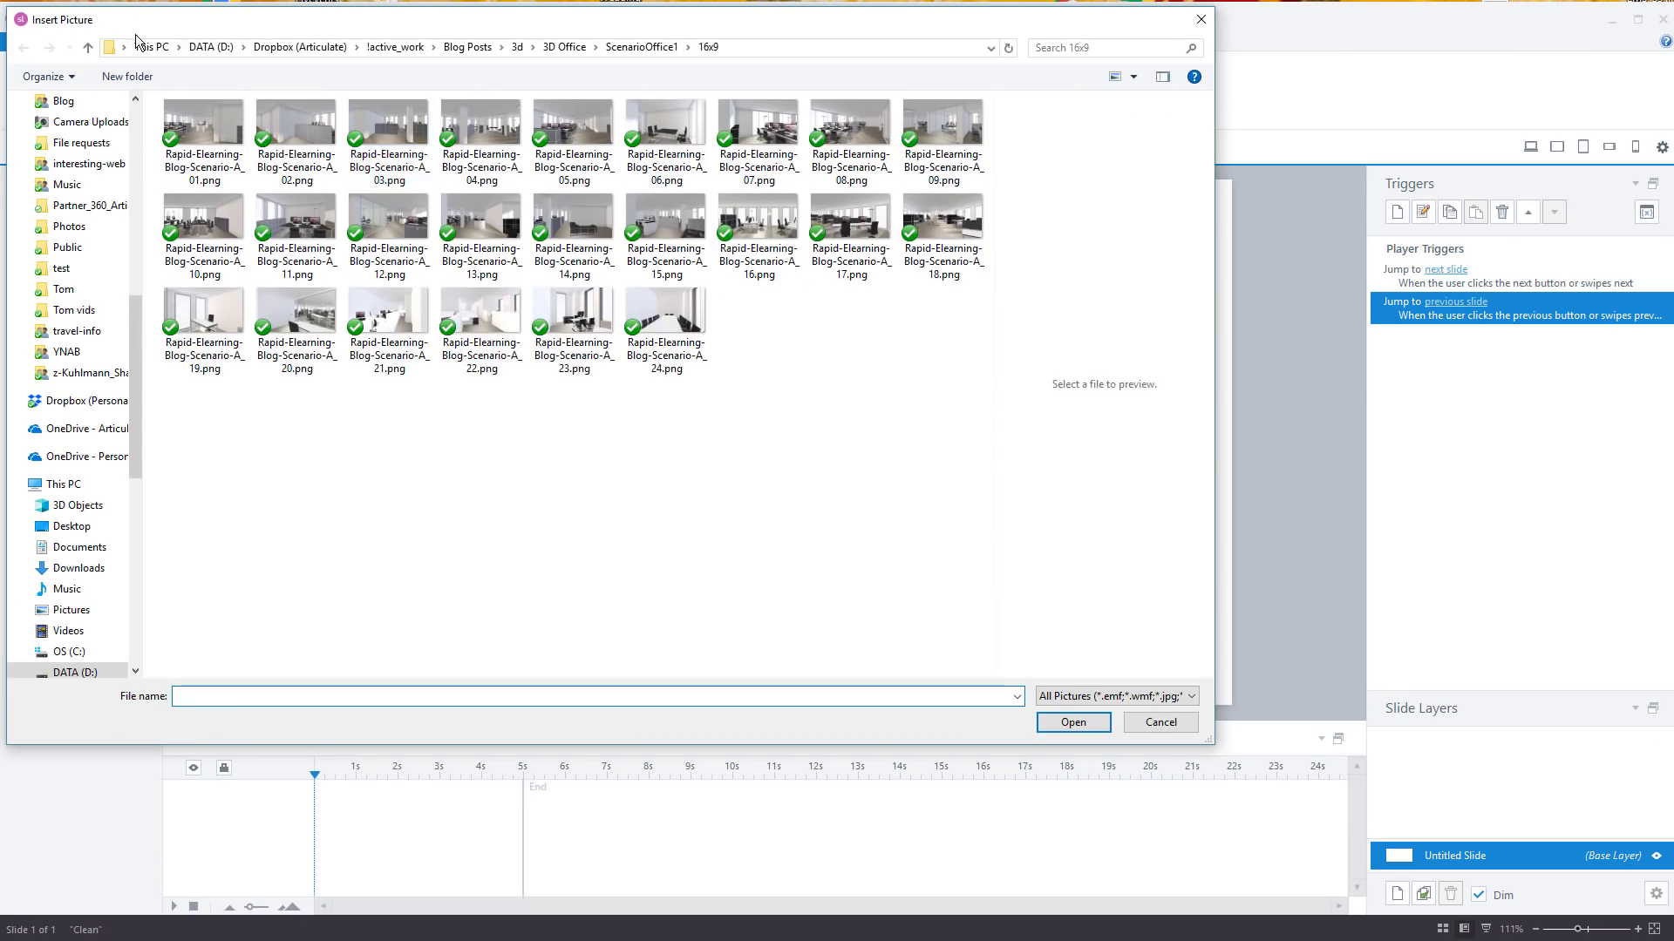
{"action": "left_click", "coordinate": [204, 127]}
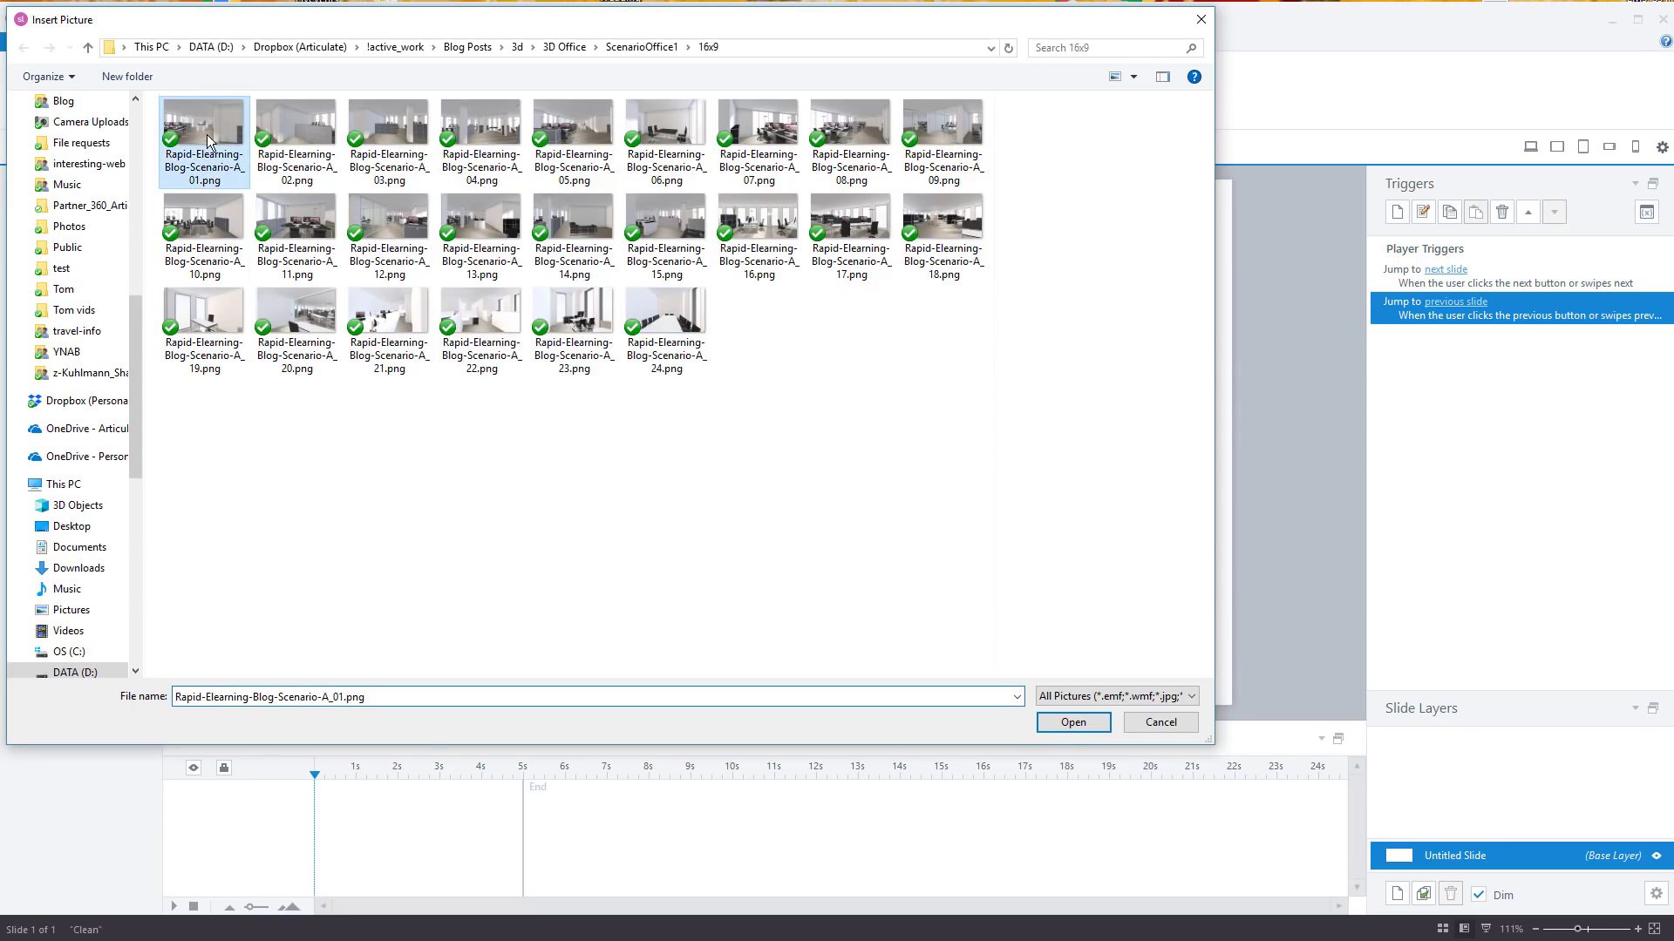
{"action": "left_click", "coordinate": [1071, 723]}
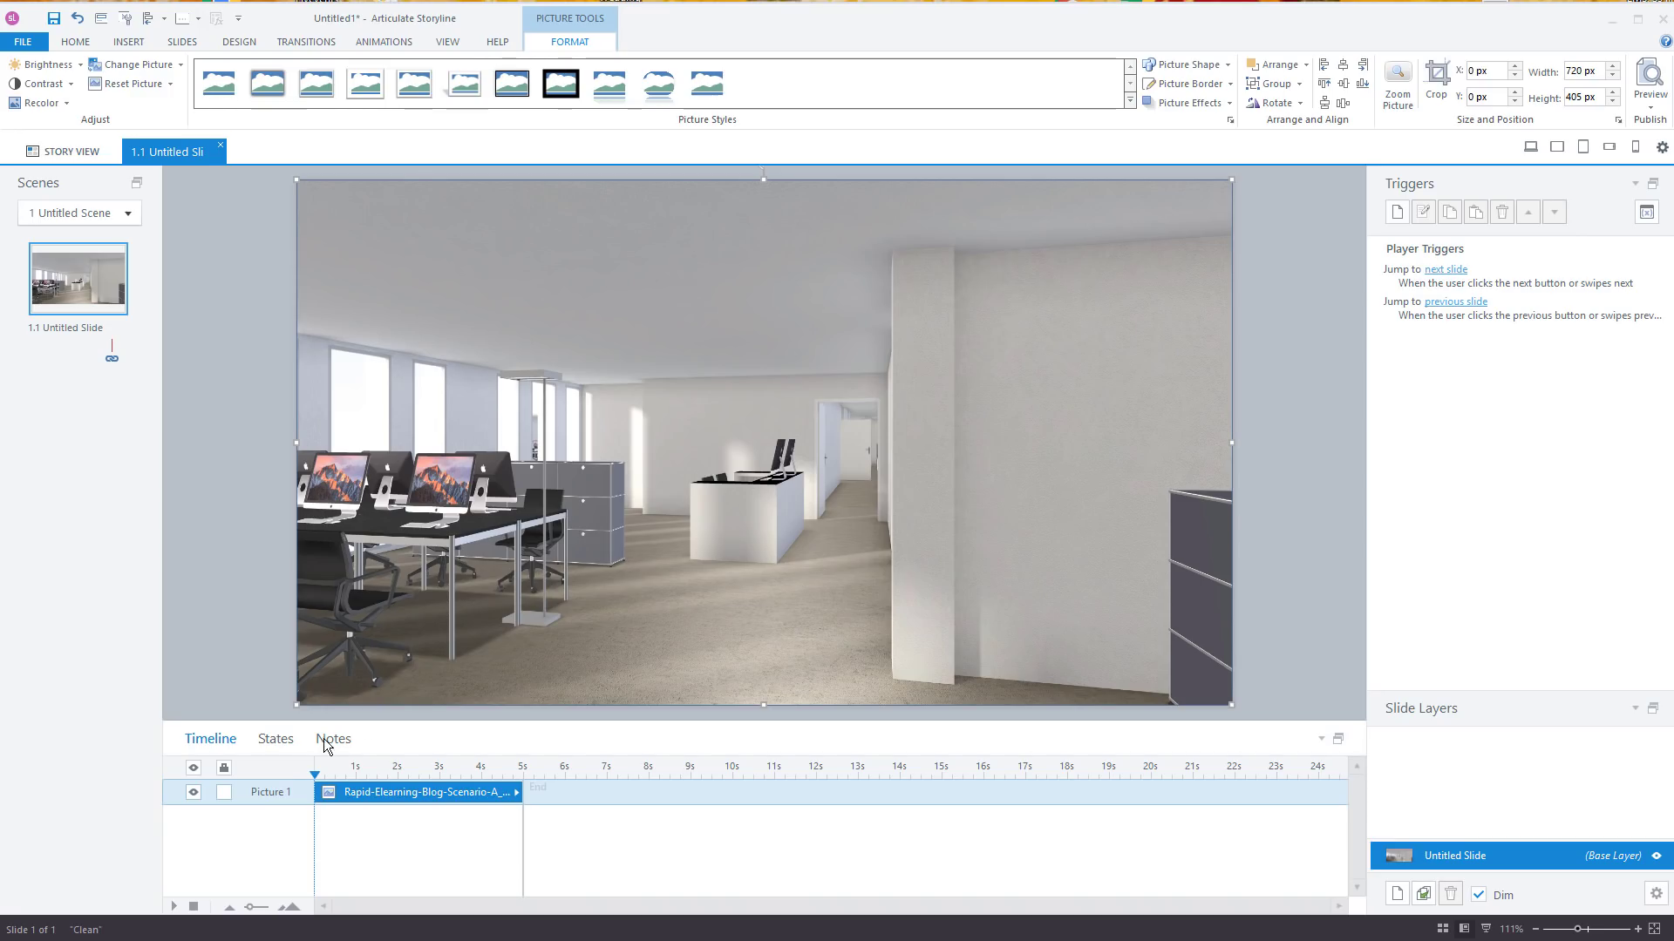
{"action": "left_click", "coordinate": [286, 740]}
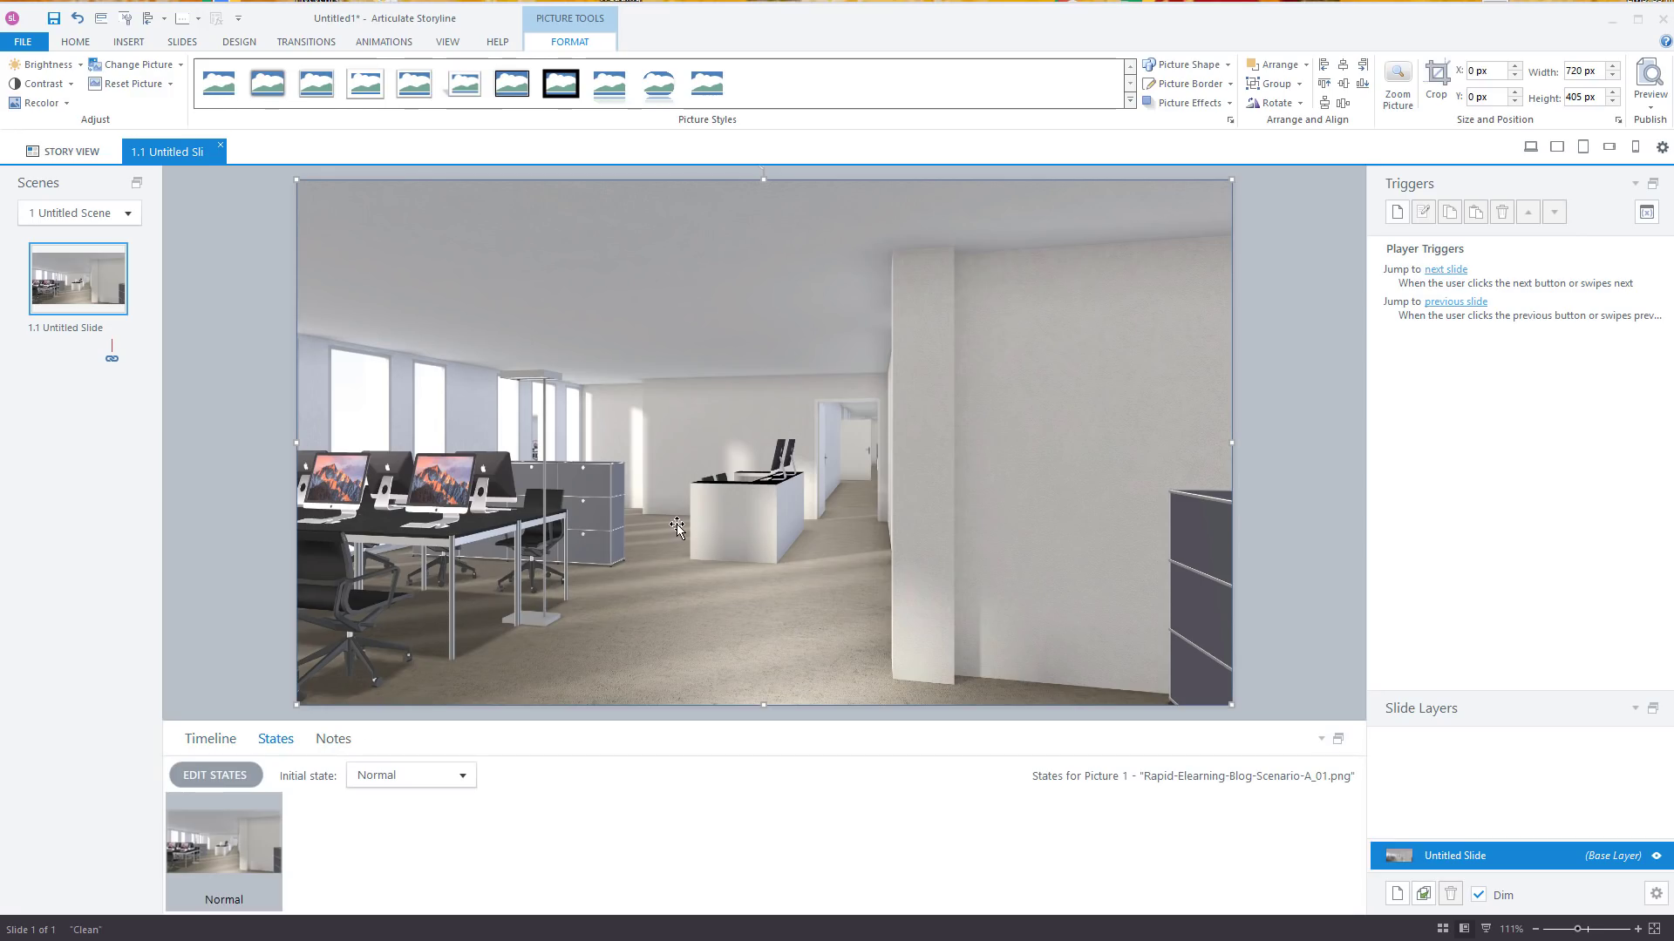
{"action": "left_click", "coordinate": [196, 777]}
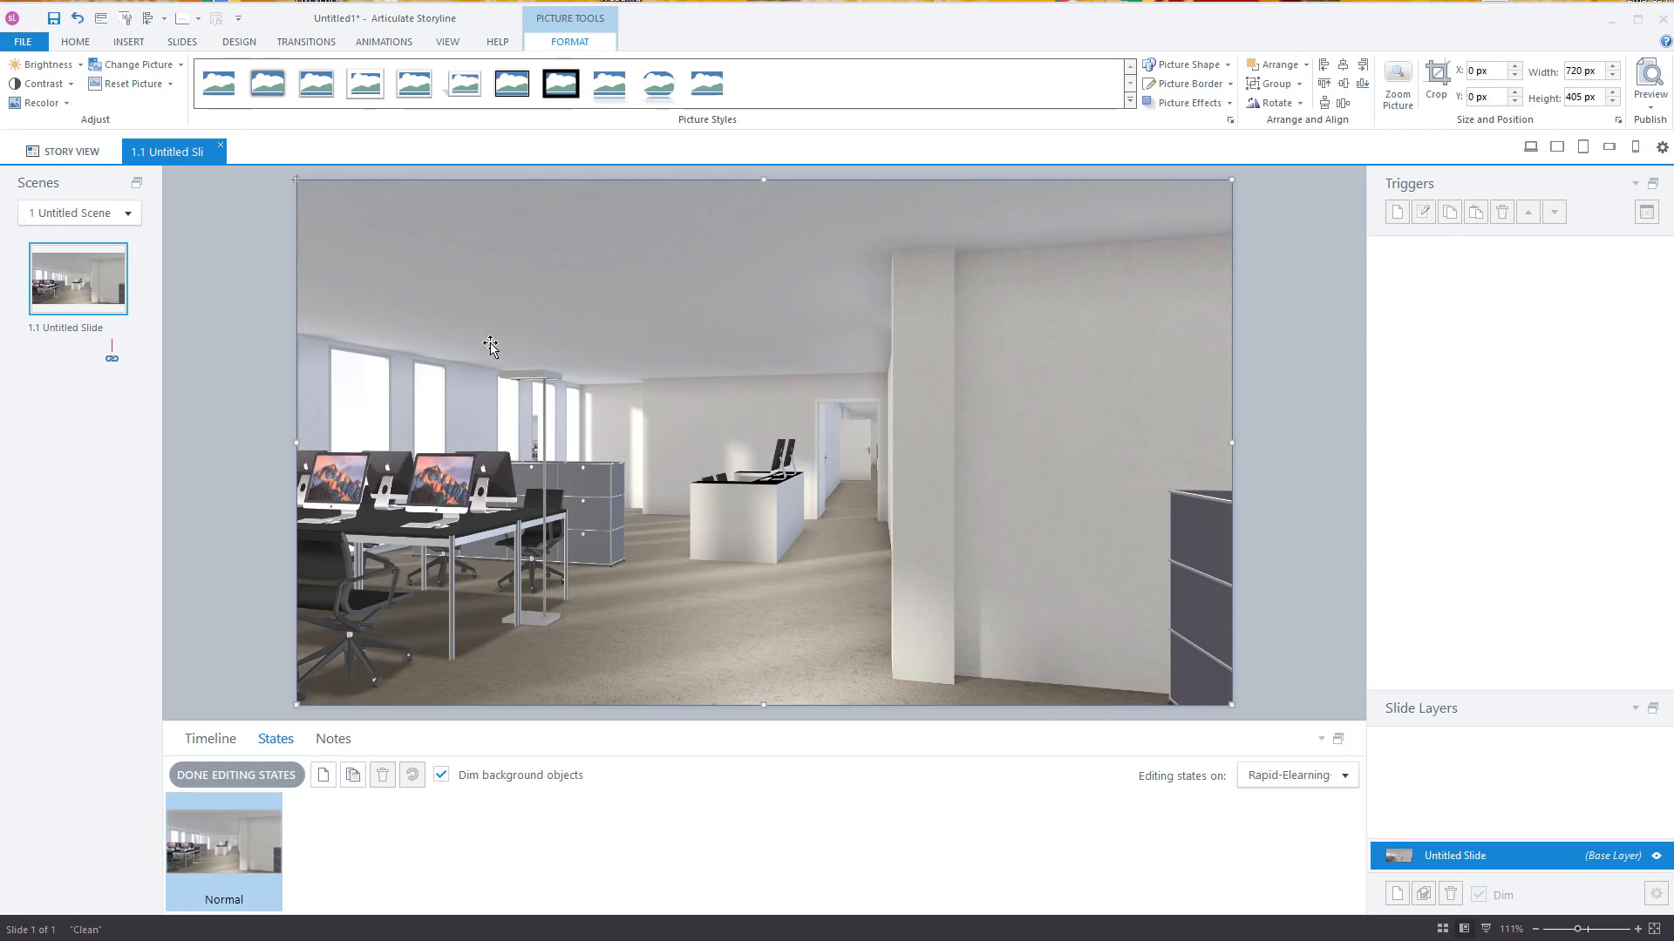
Step: Add a new picture state named Reception 1
{"action": "left_click", "coordinate": [322, 776]}
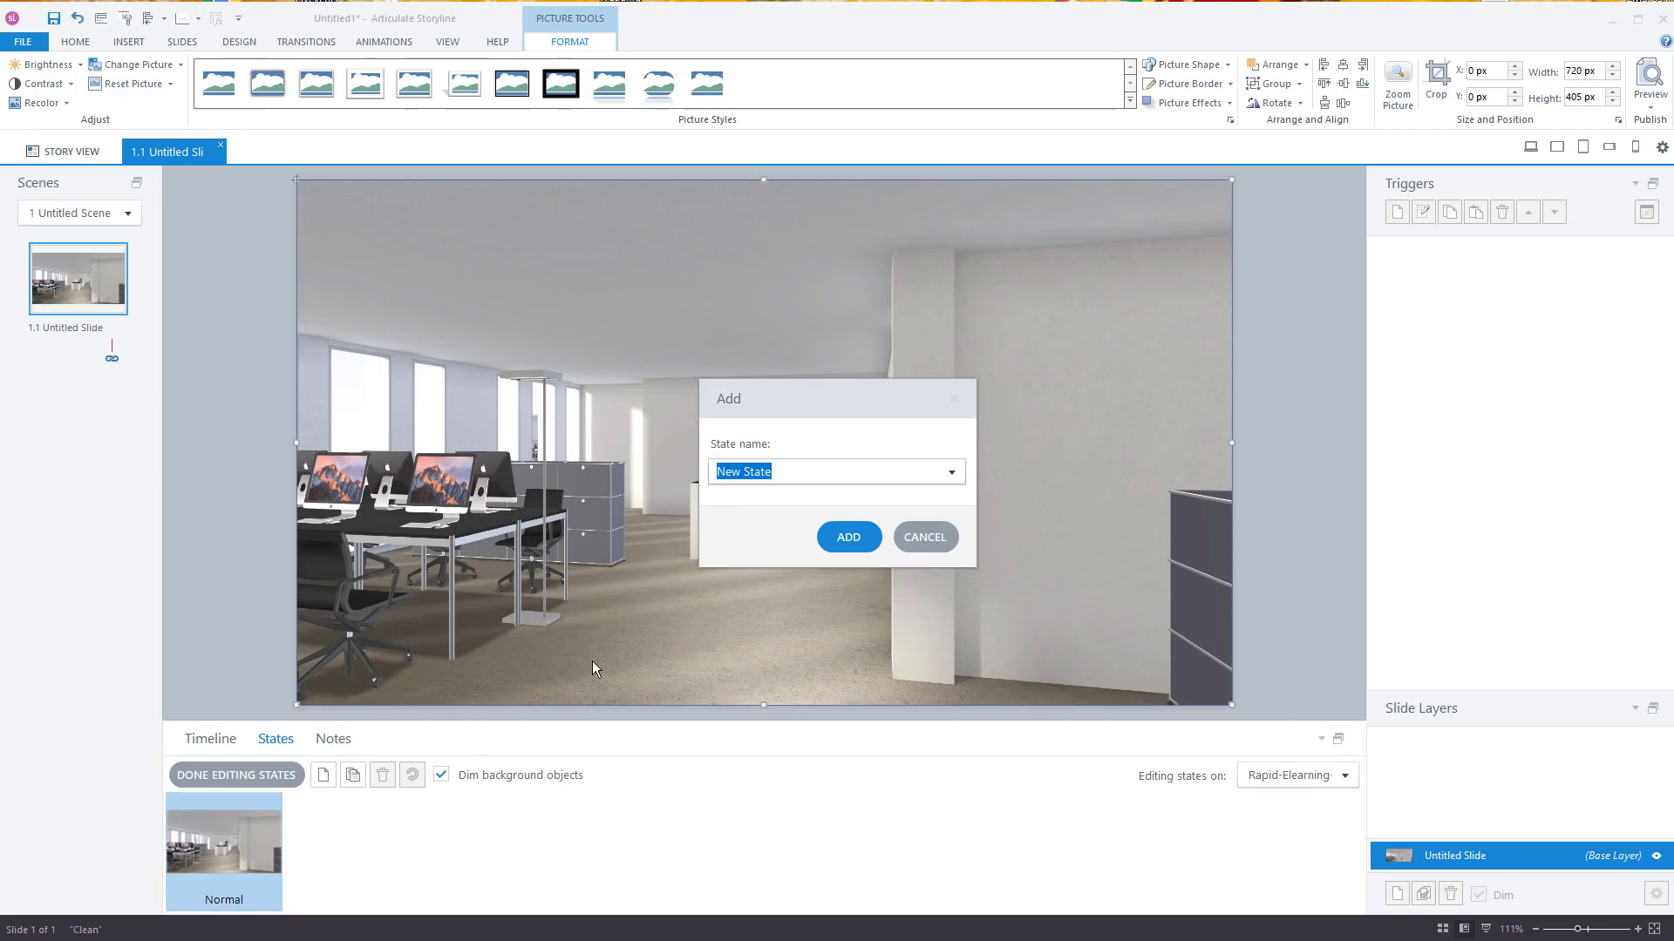
{"action": "type", "text": "R"}
{"action": "key", "text": "BackSpace"}
{"action": "type", "text": "Recepti"}
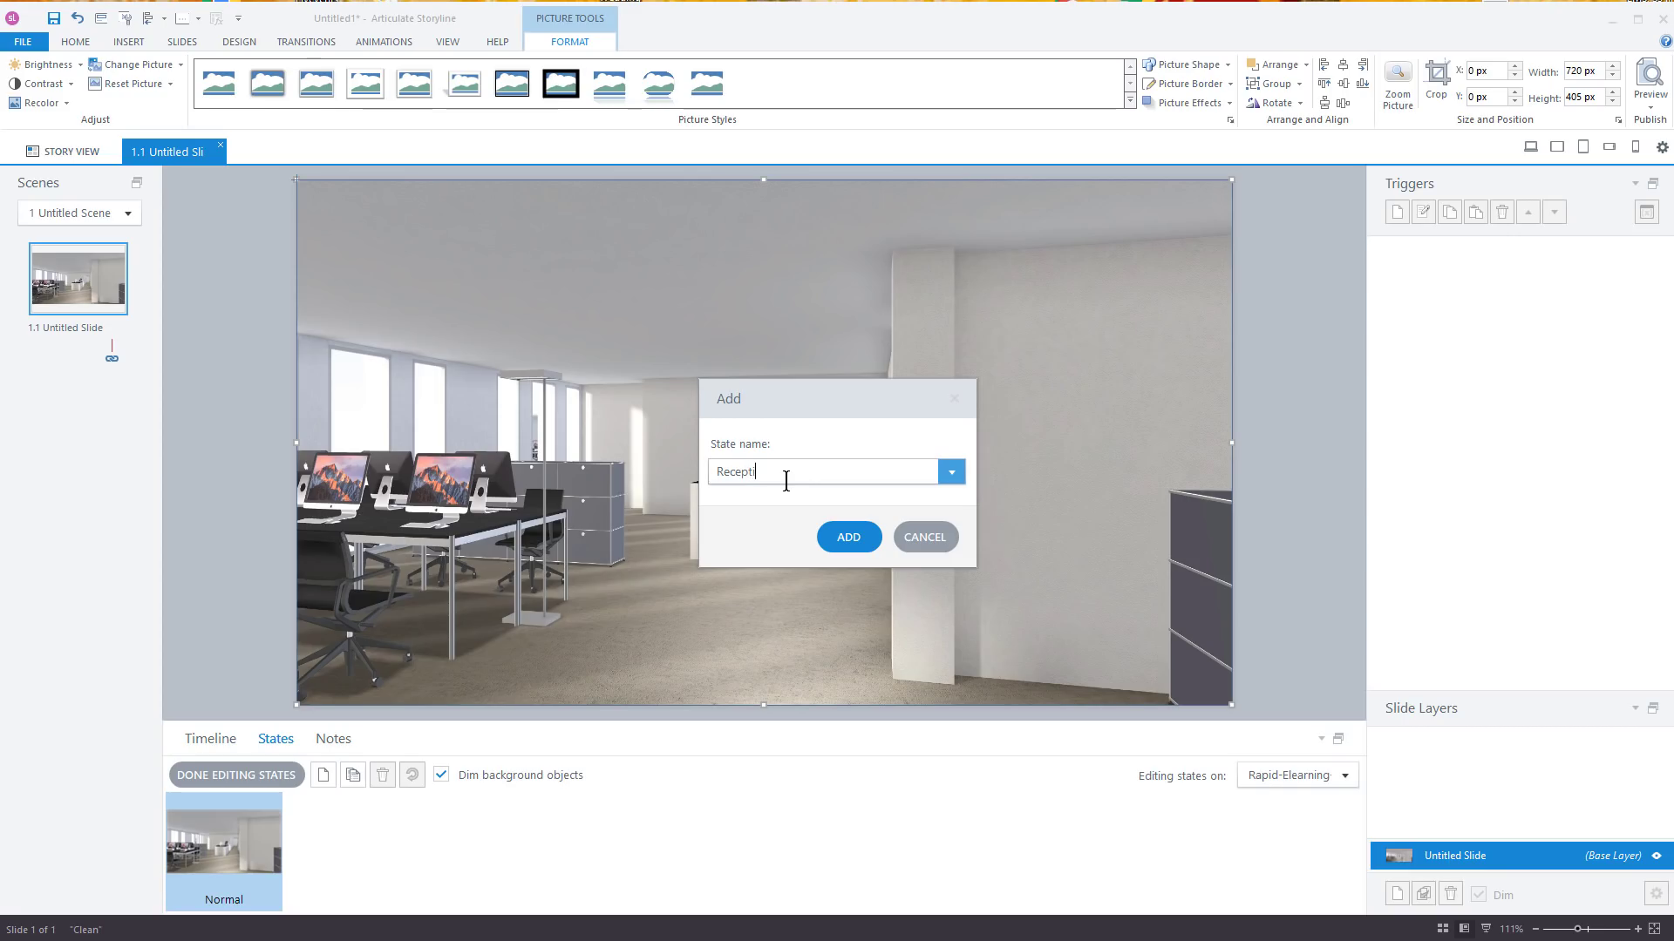
{"action": "type", "text": "on 1"}
{"action": "left_click", "coordinate": [849, 537]}
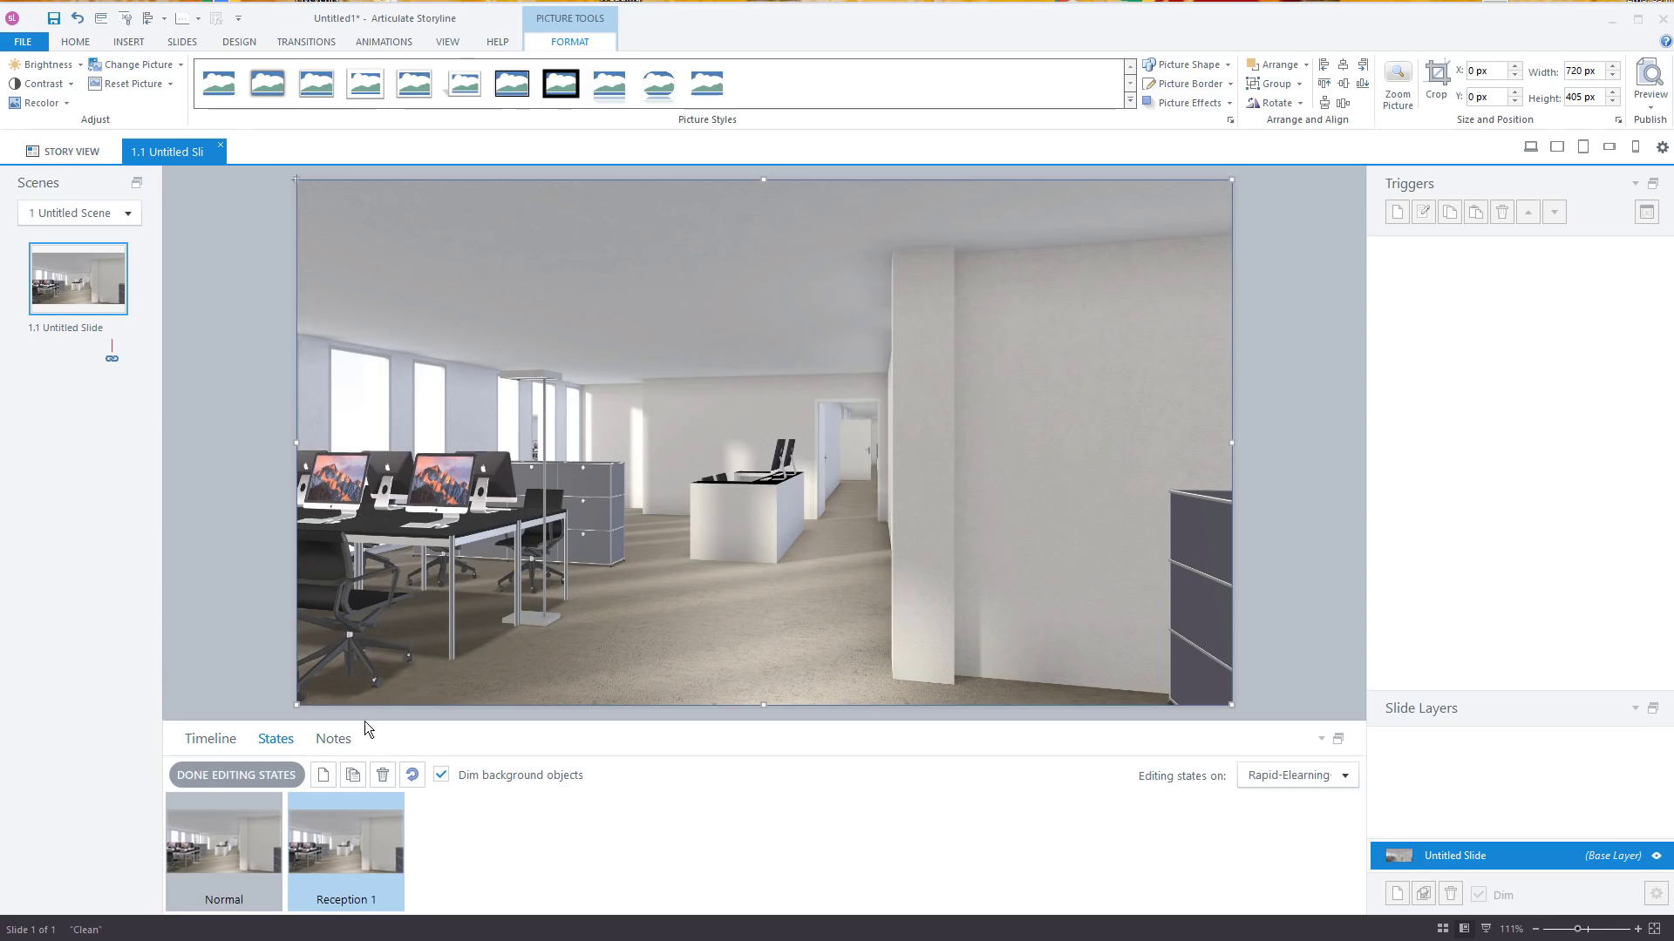
Step: Add Conference 1 and Meeting room 1 states, then select Conference 1 for editing
{"action": "left_click", "coordinate": [322, 777]}
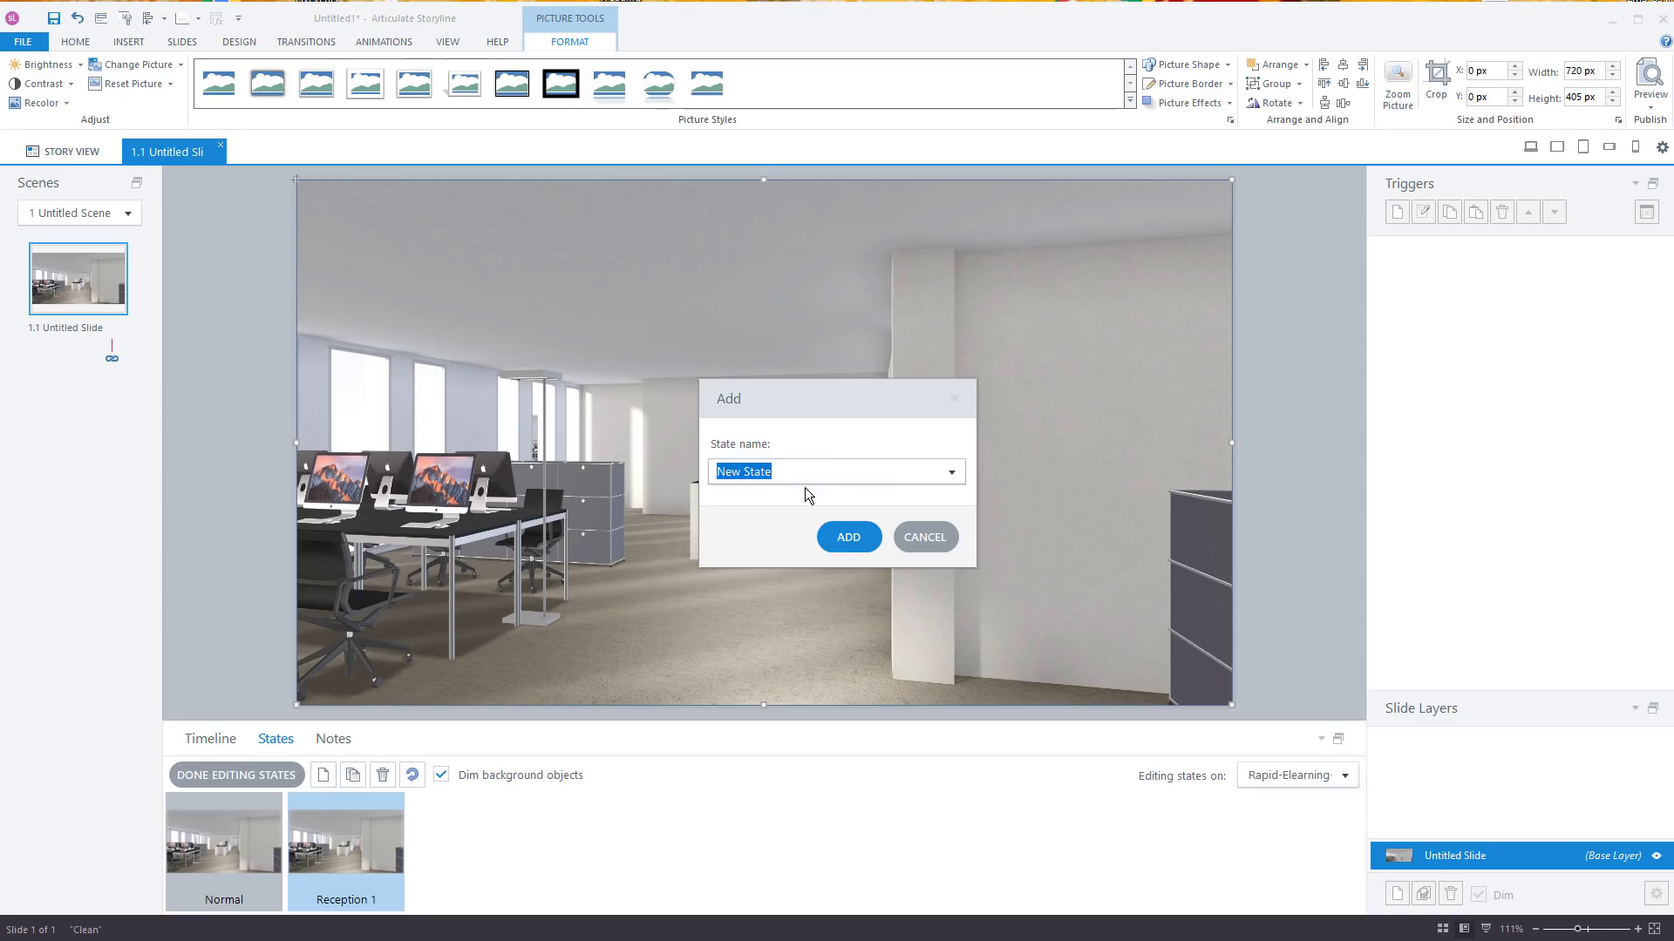
{"action": "type", "text": "Cone"}
{"action": "type", "text": "erence 1"}
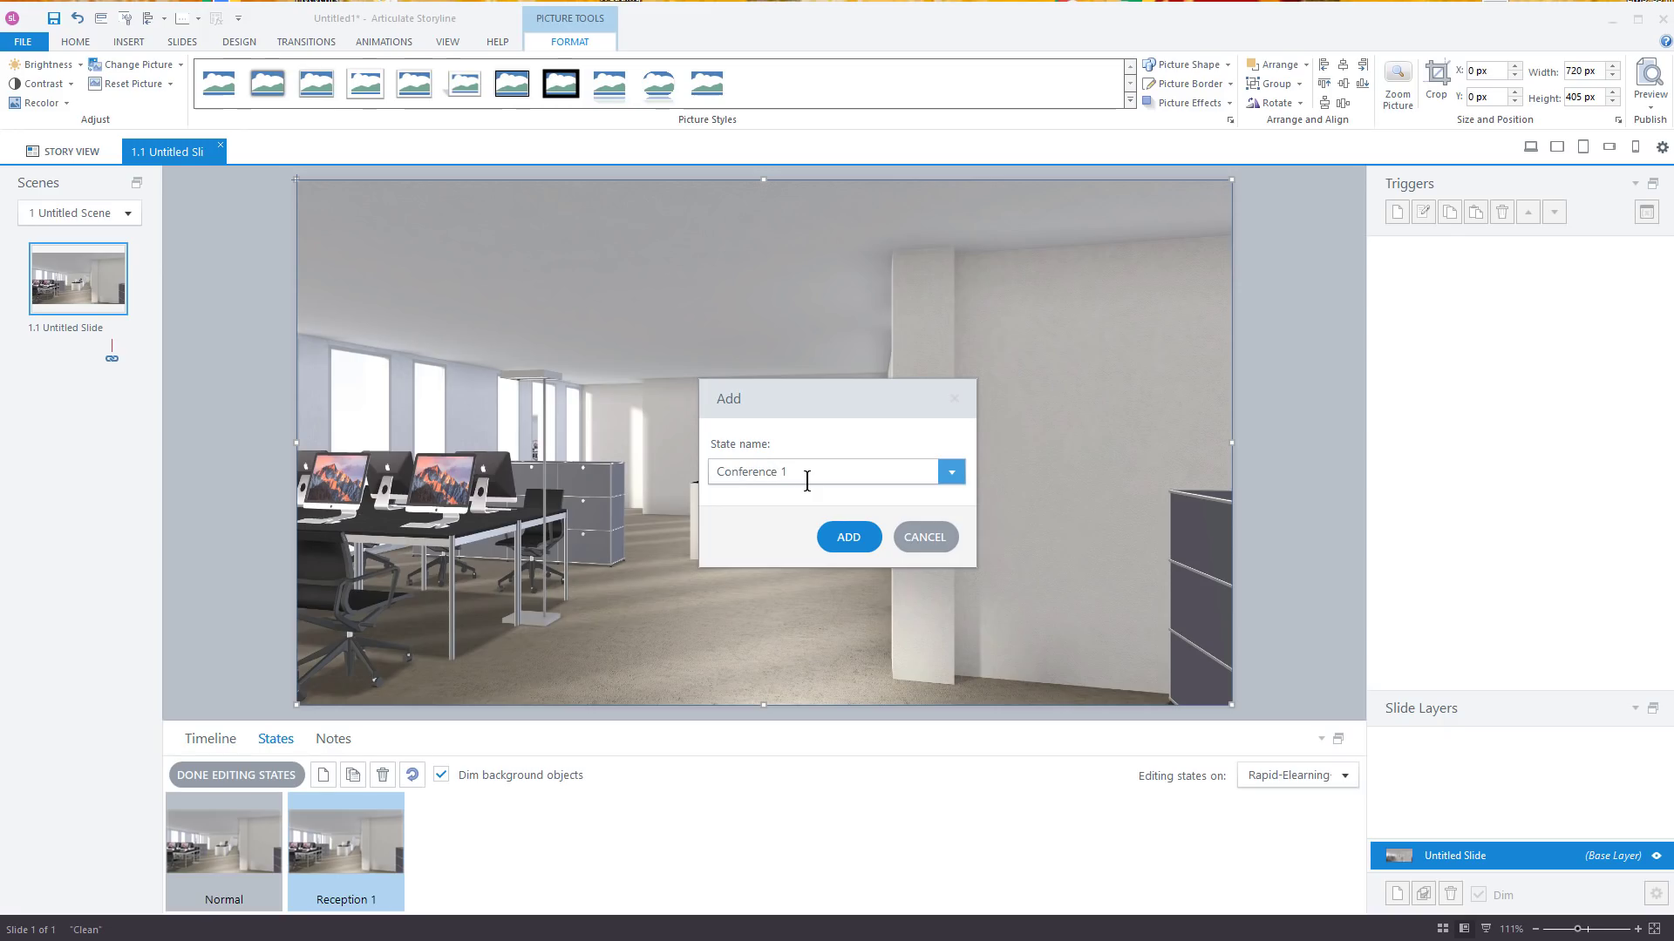
{"action": "left_click", "coordinate": [844, 536]}
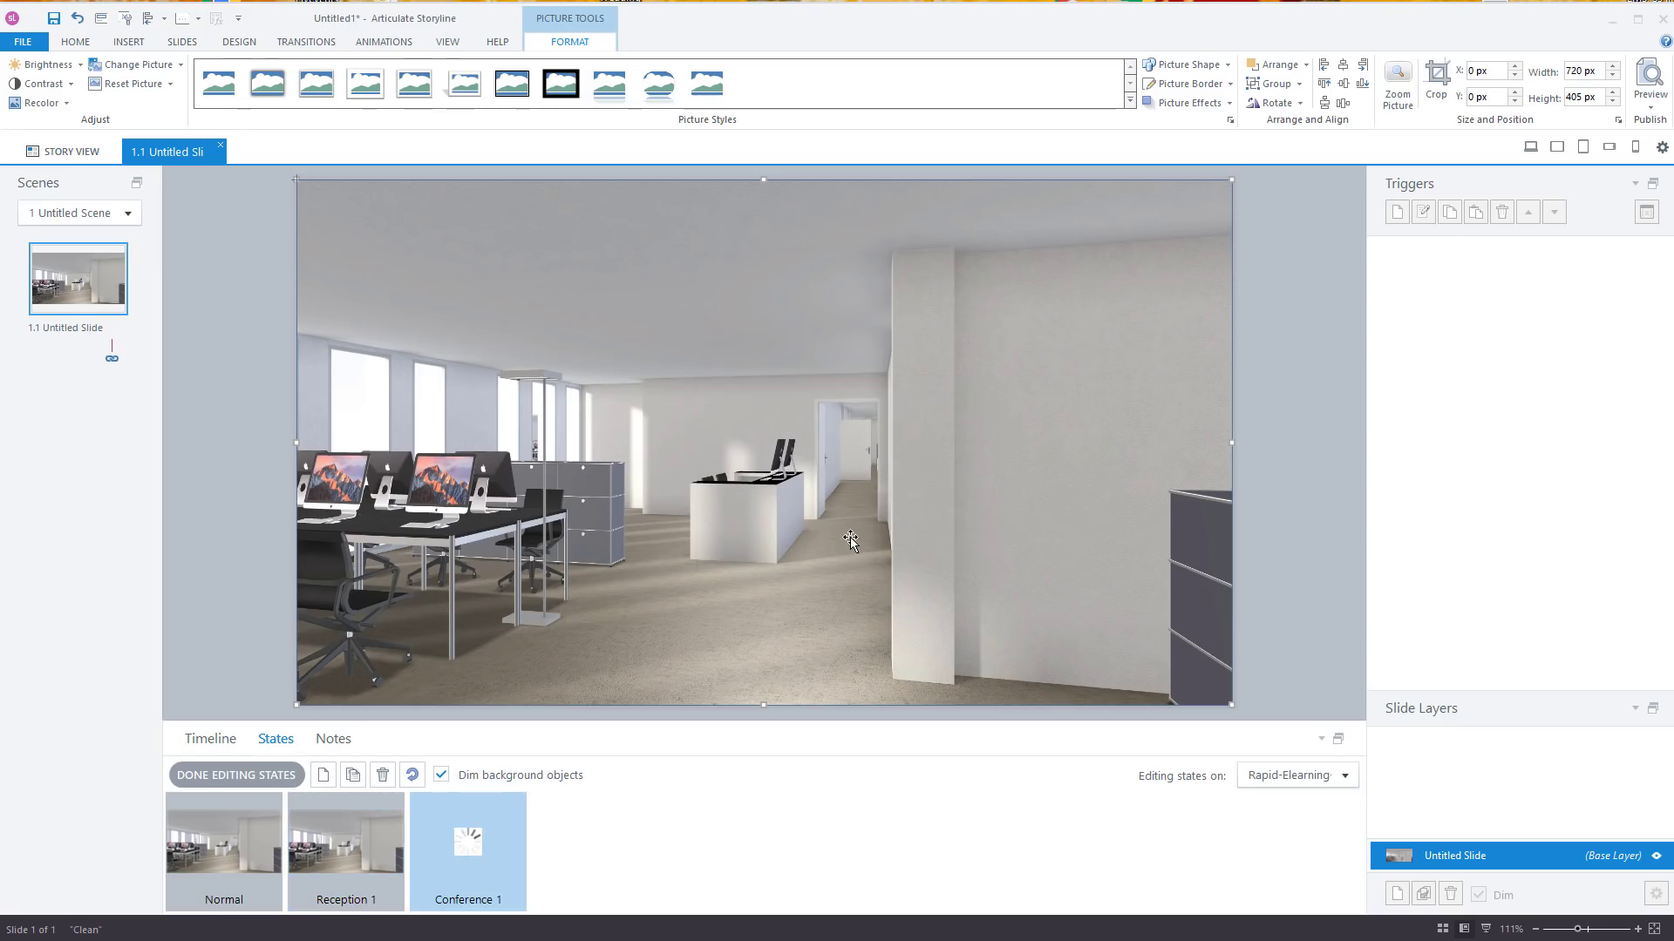
{"action": "left_click", "coordinate": [320, 779]}
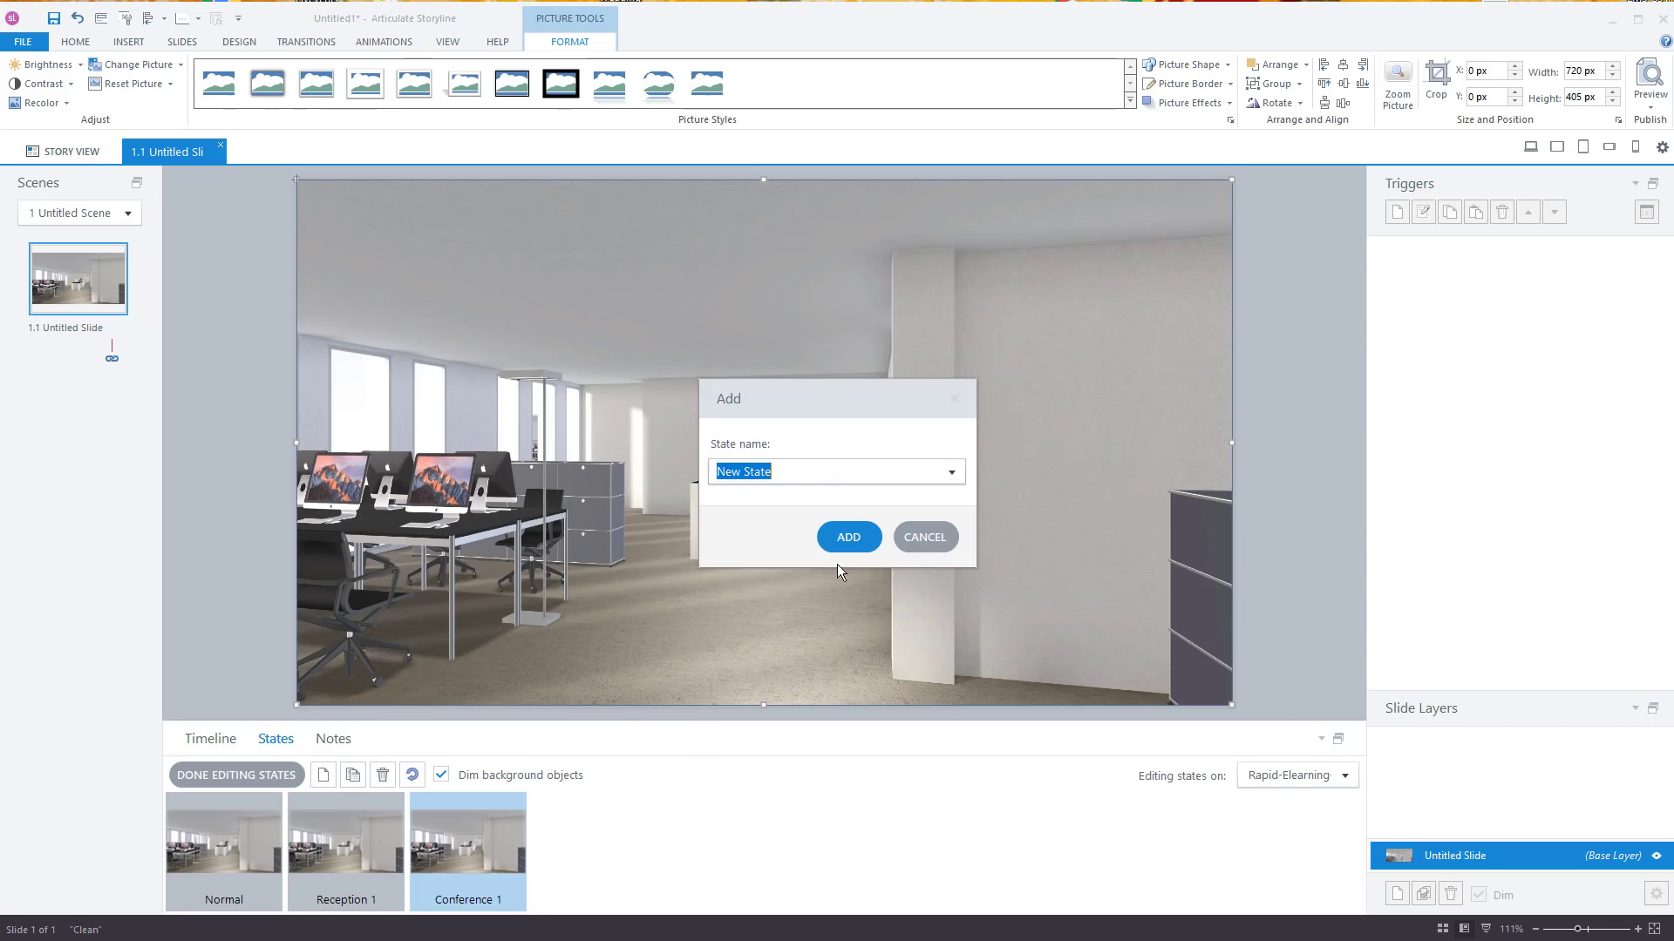
{"action": "type", "text": "Meeting"}
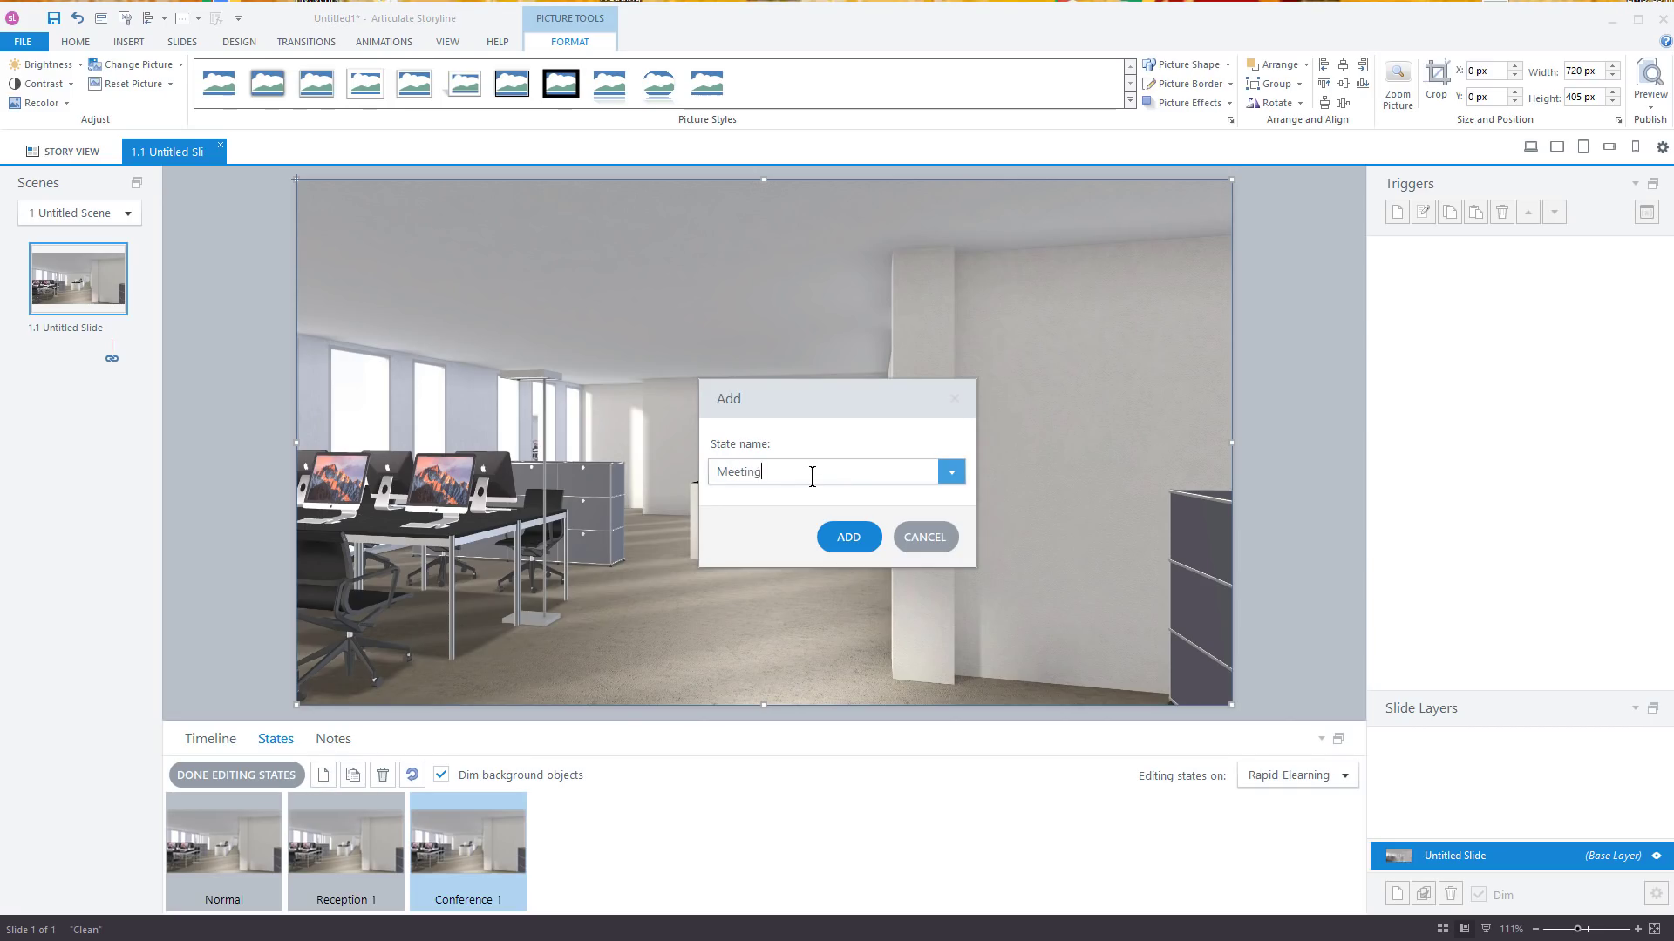
{"action": "type", "text": " room 1"}
{"action": "left_click", "coordinate": [849, 533]}
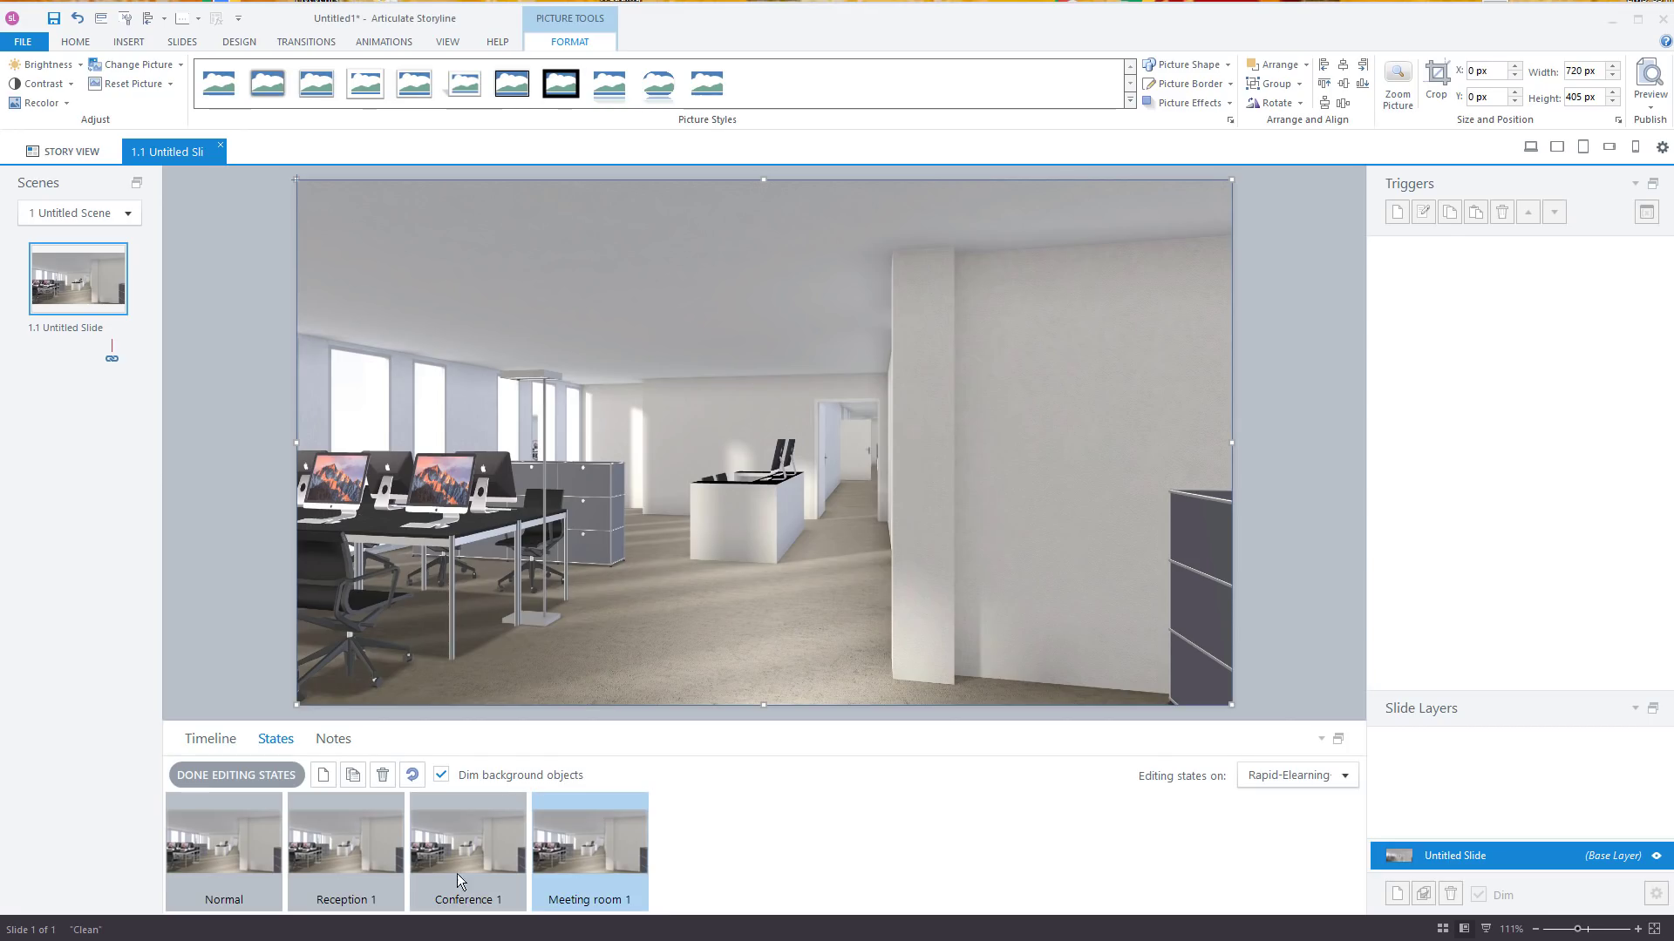
{"action": "left_click", "coordinate": [347, 850]}
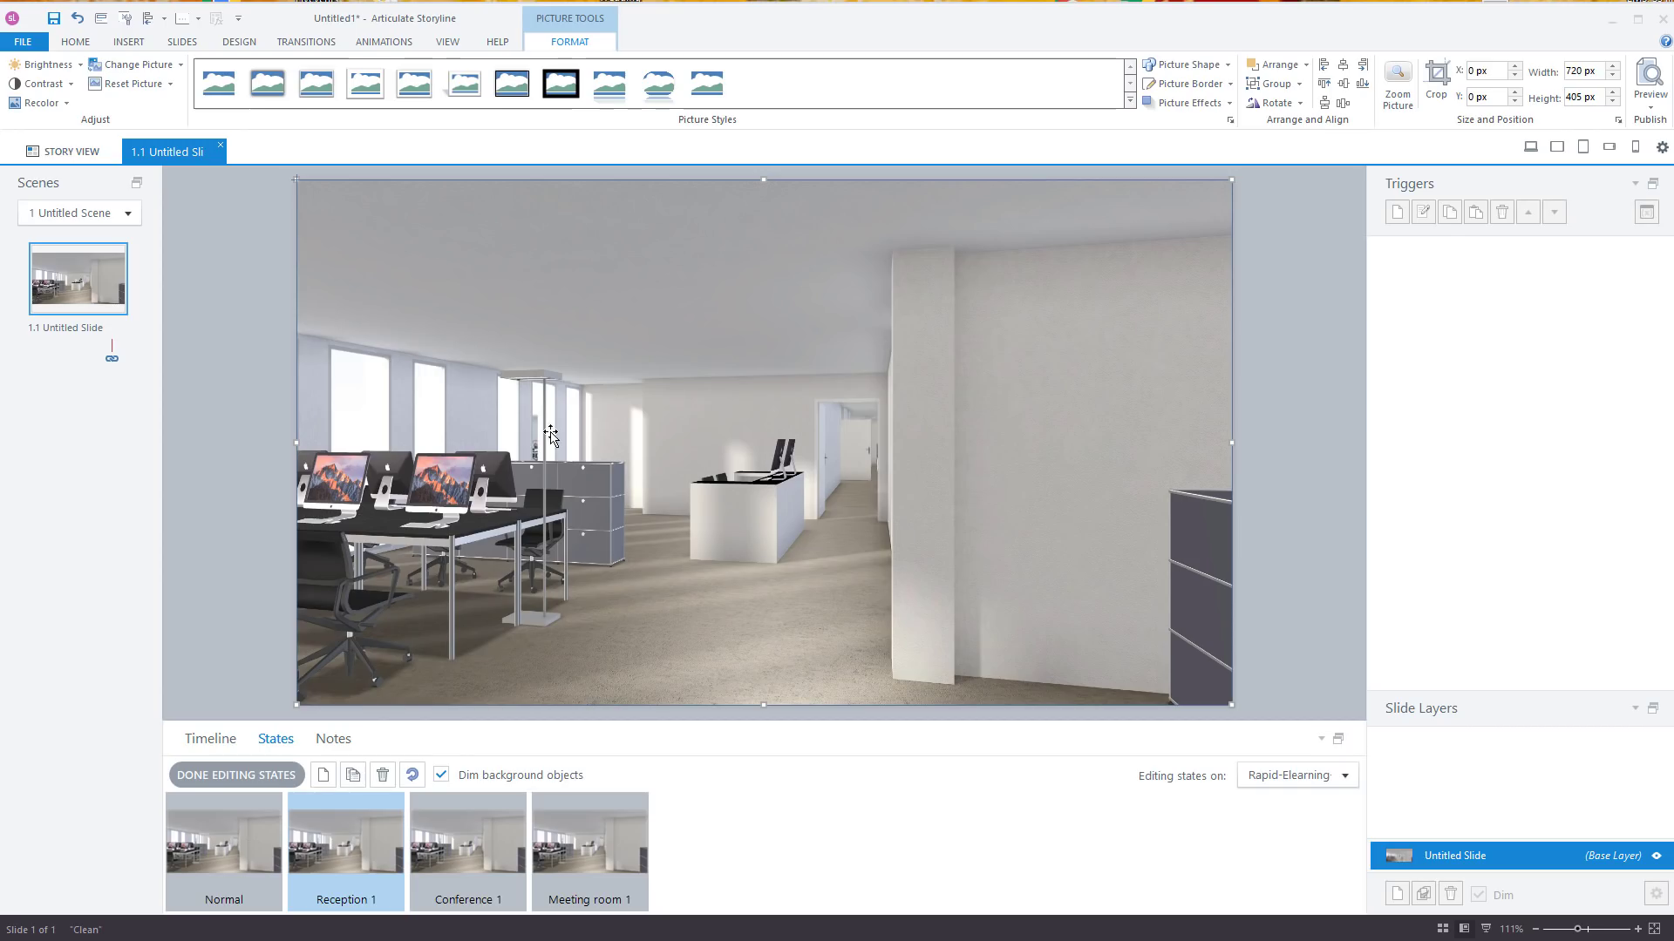
{"action": "left_click", "coordinate": [473, 849]}
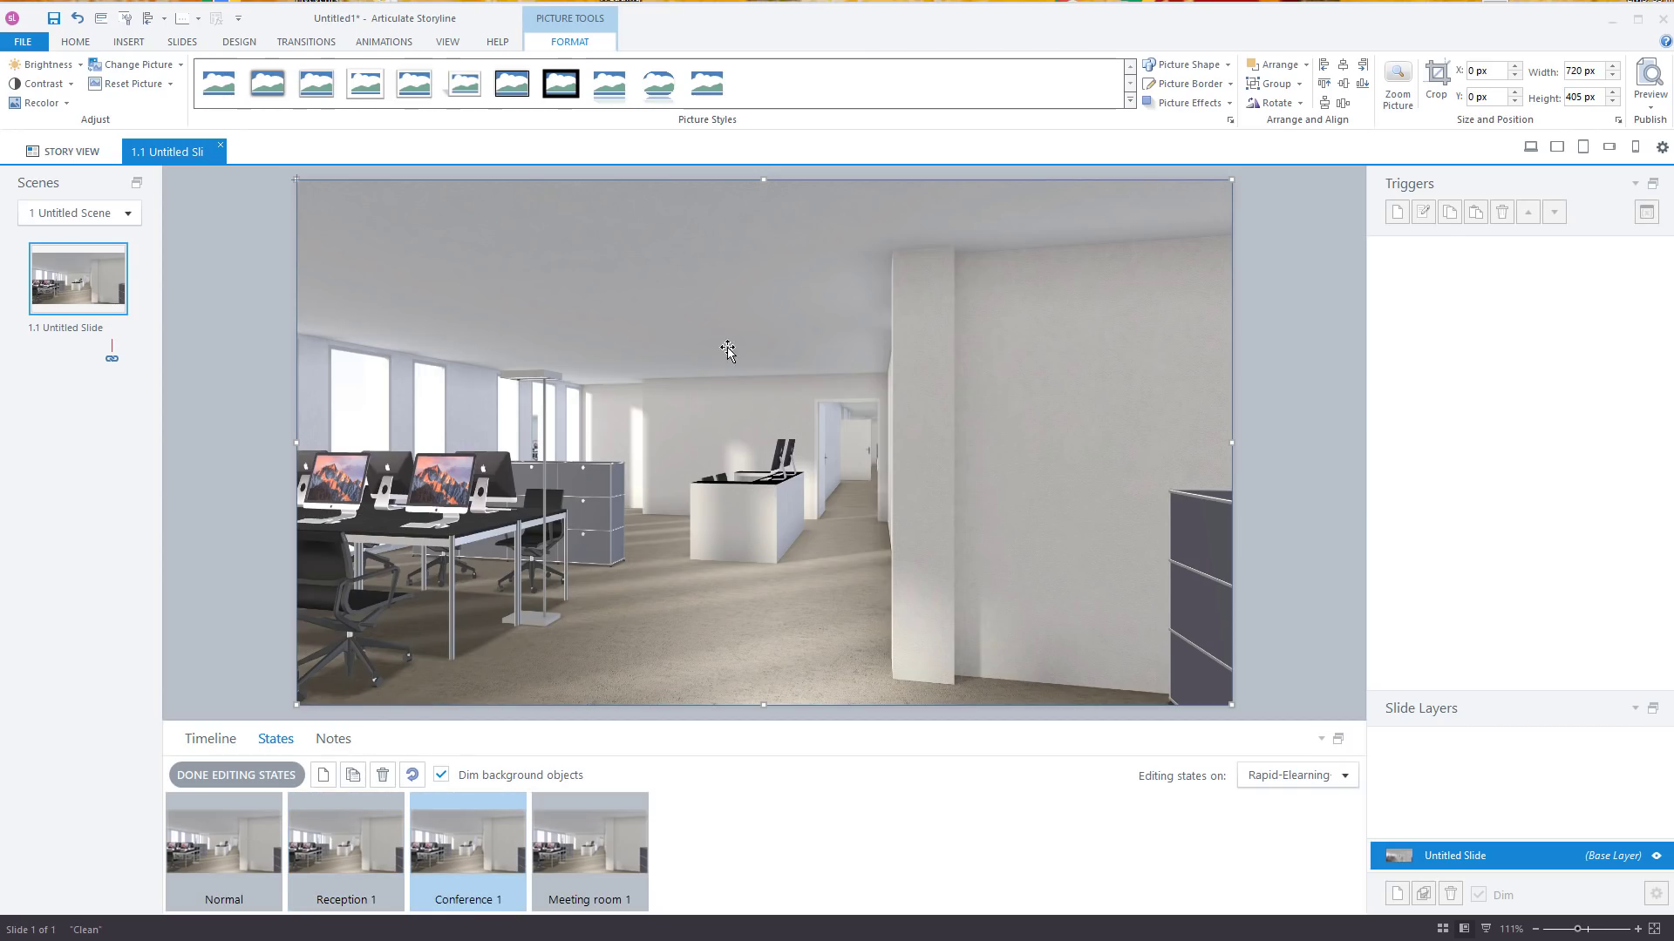
Step: Replace the Conference 1 state's picture with the conference room image 24.png
{"action": "right_click", "coordinate": [813, 345]}
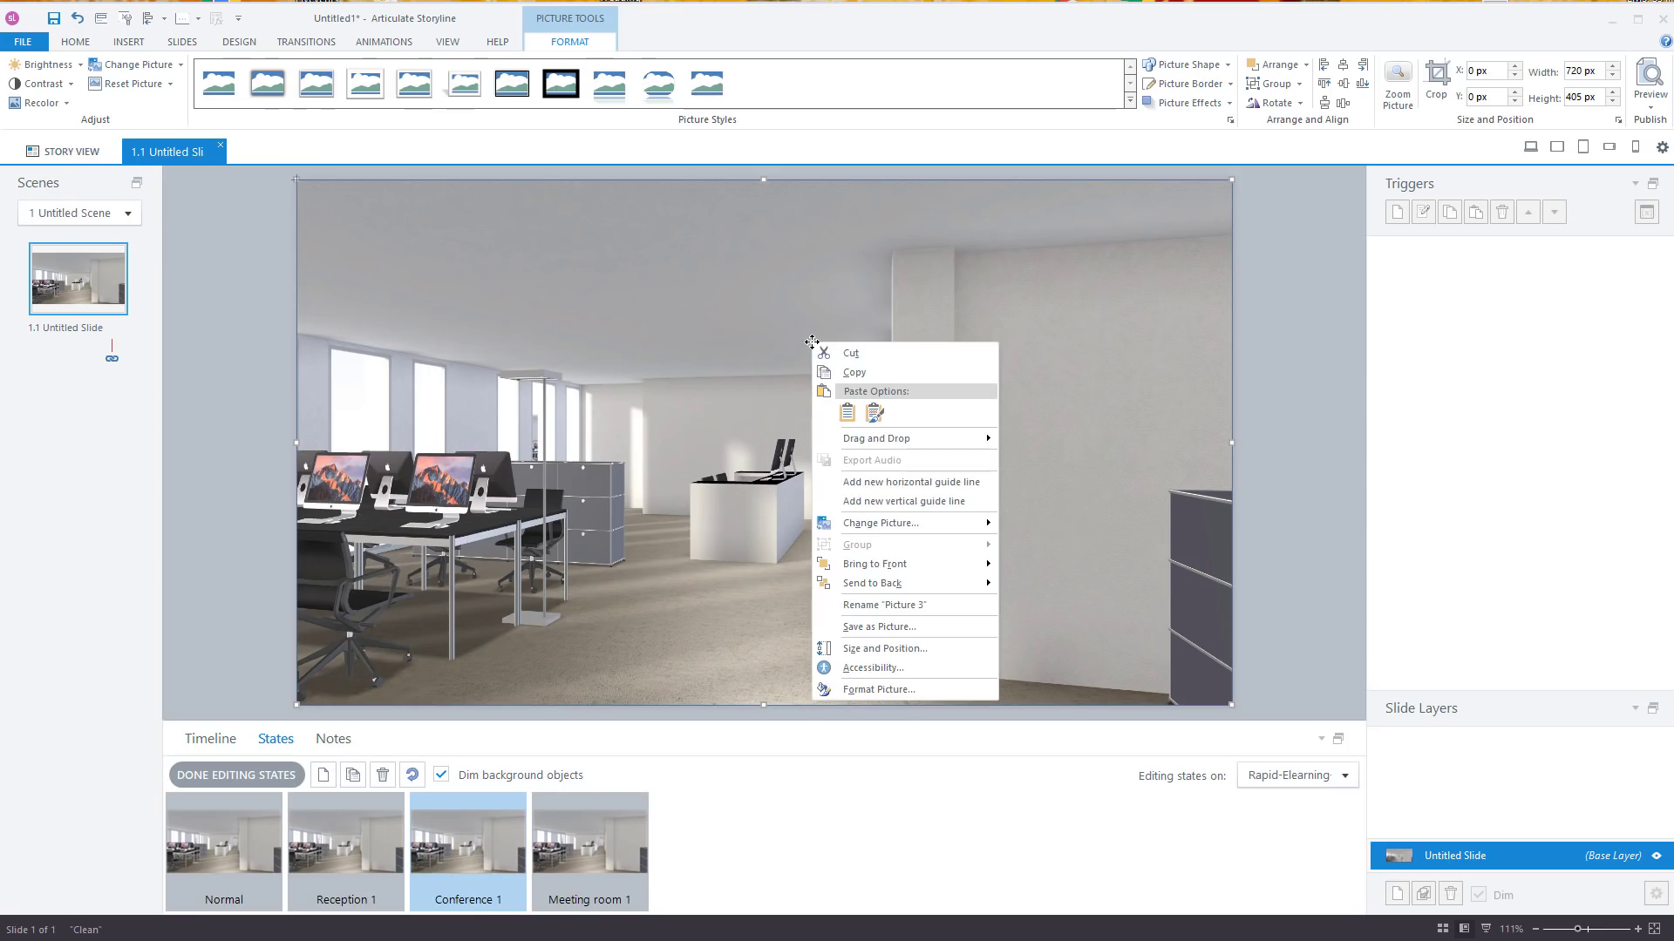
{"action": "left_click", "coordinate": [985, 520]}
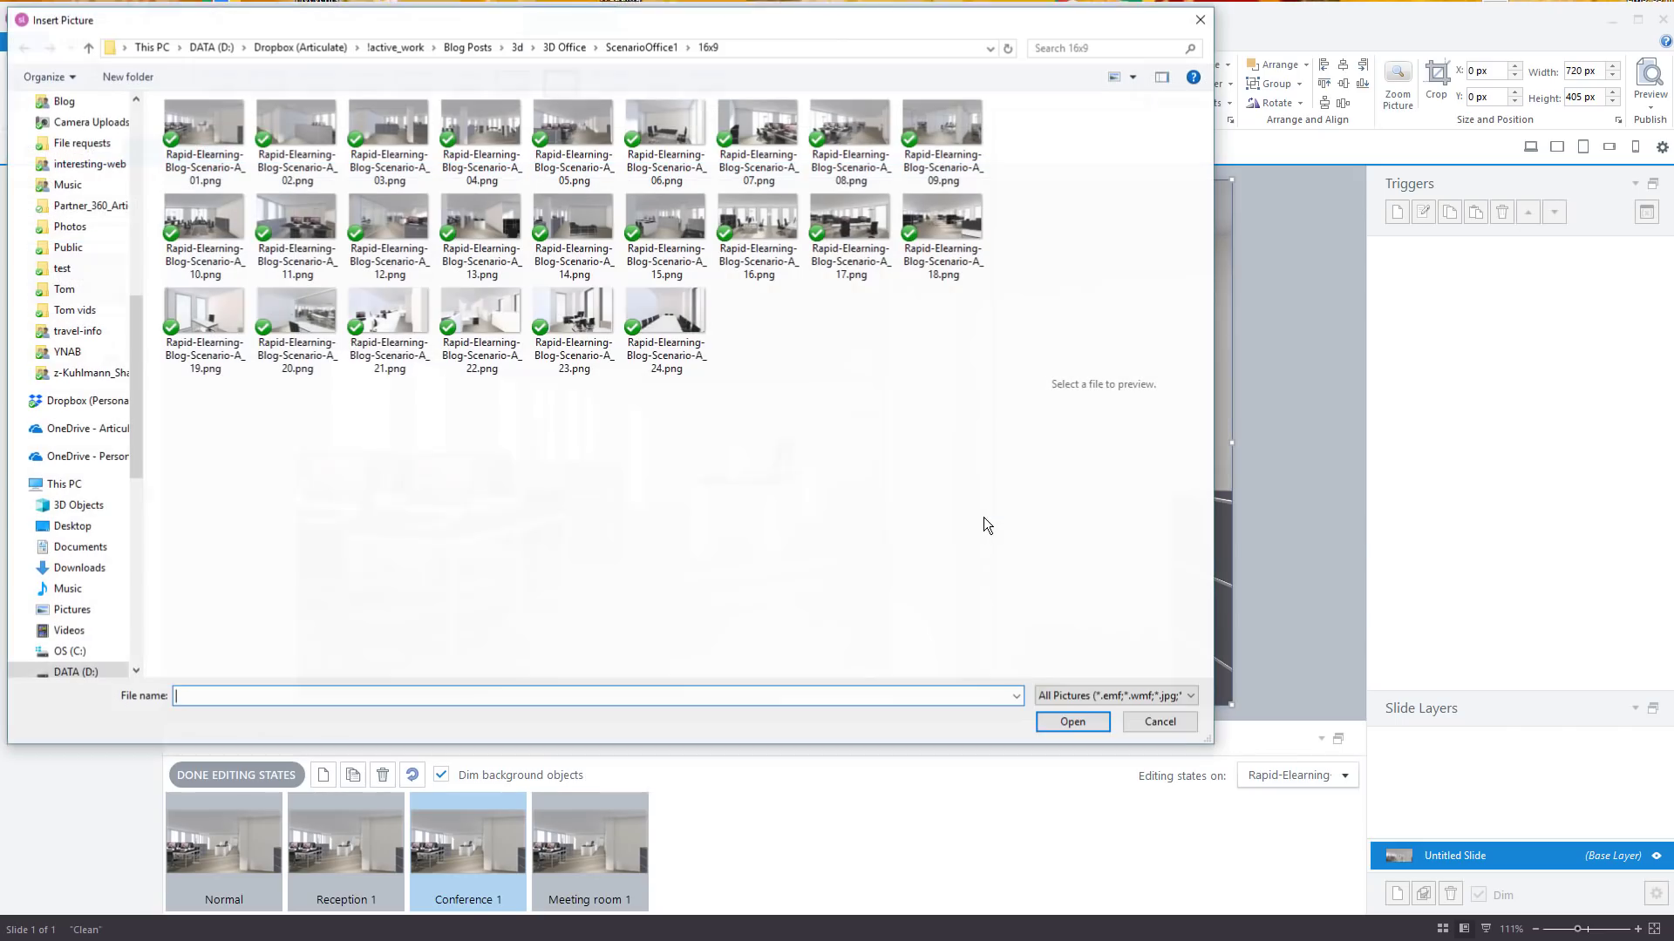
{"action": "left_click", "coordinate": [645, 353]}
{"action": "left_click", "coordinate": [1064, 731]}
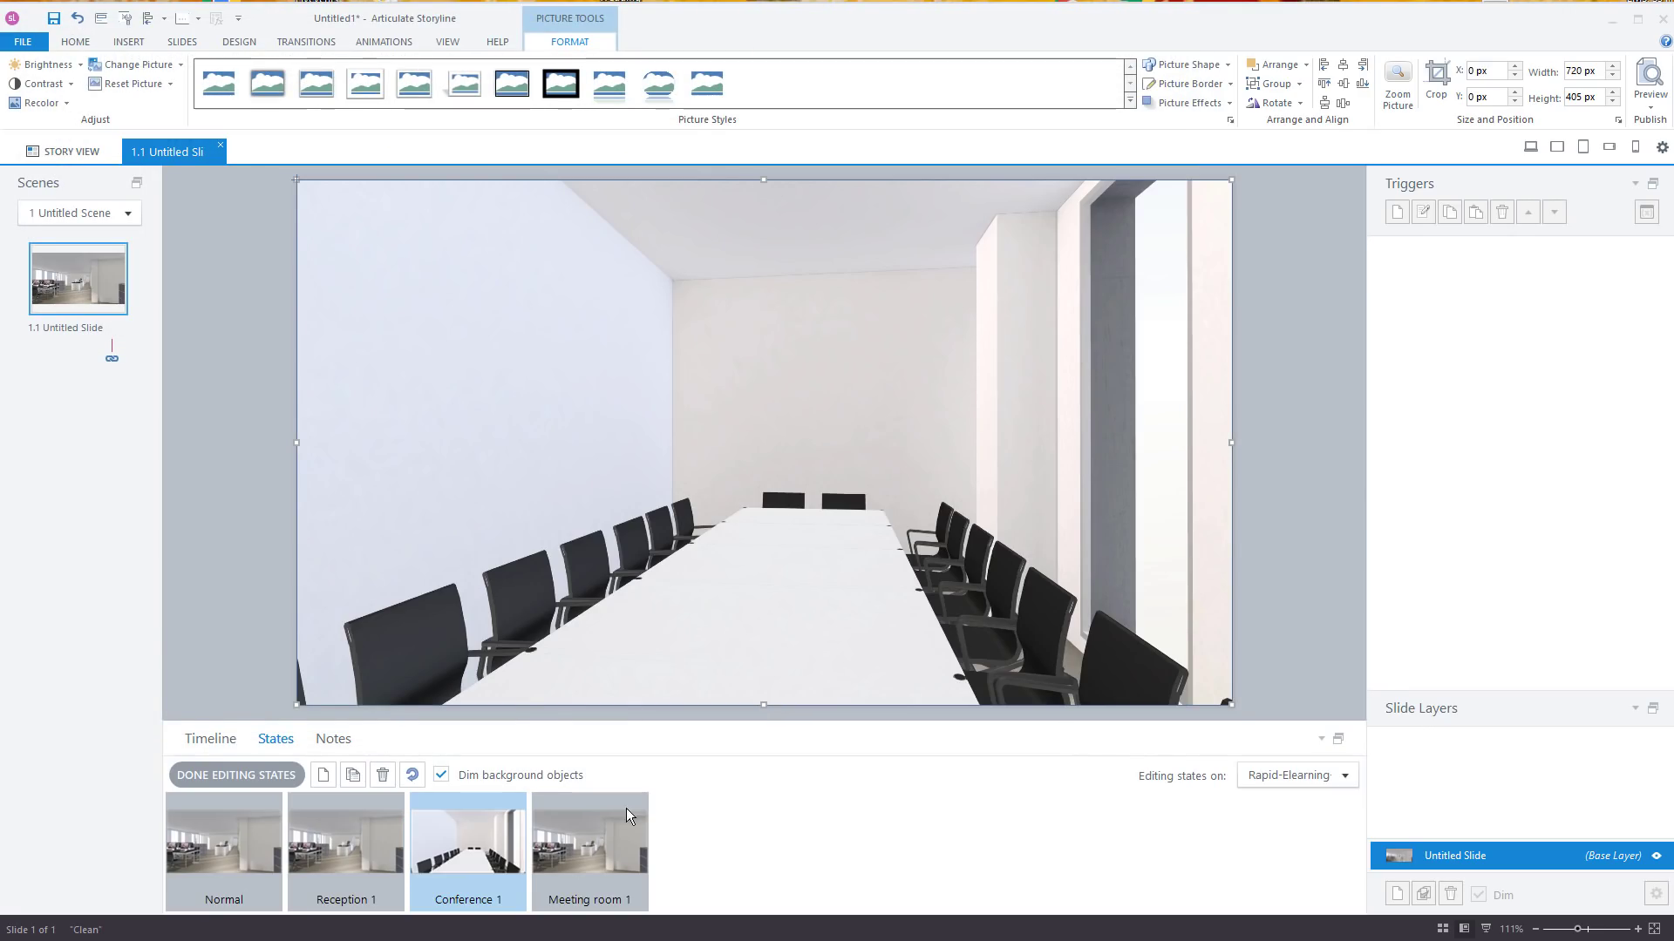
Step: Give Meeting room 1 the image Rapid-Elearning-Blog-Scenario-A_20.png and finish editing states
{"action": "left_click", "coordinate": [594, 839]}
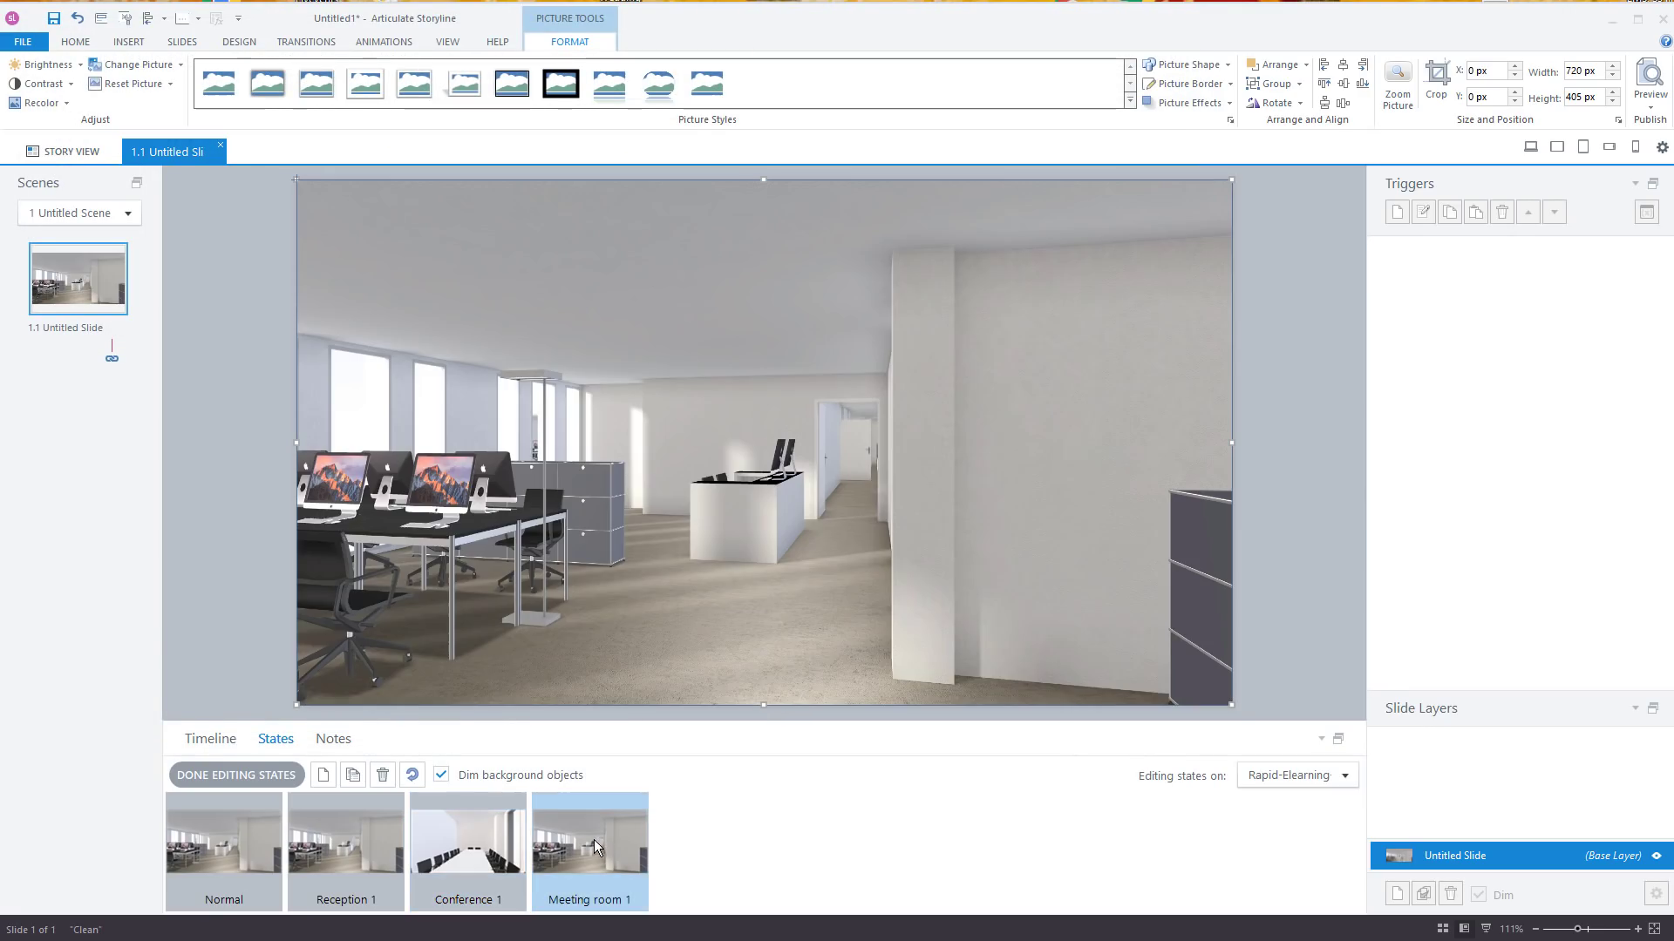
{"action": "right_click", "coordinate": [764, 391]}
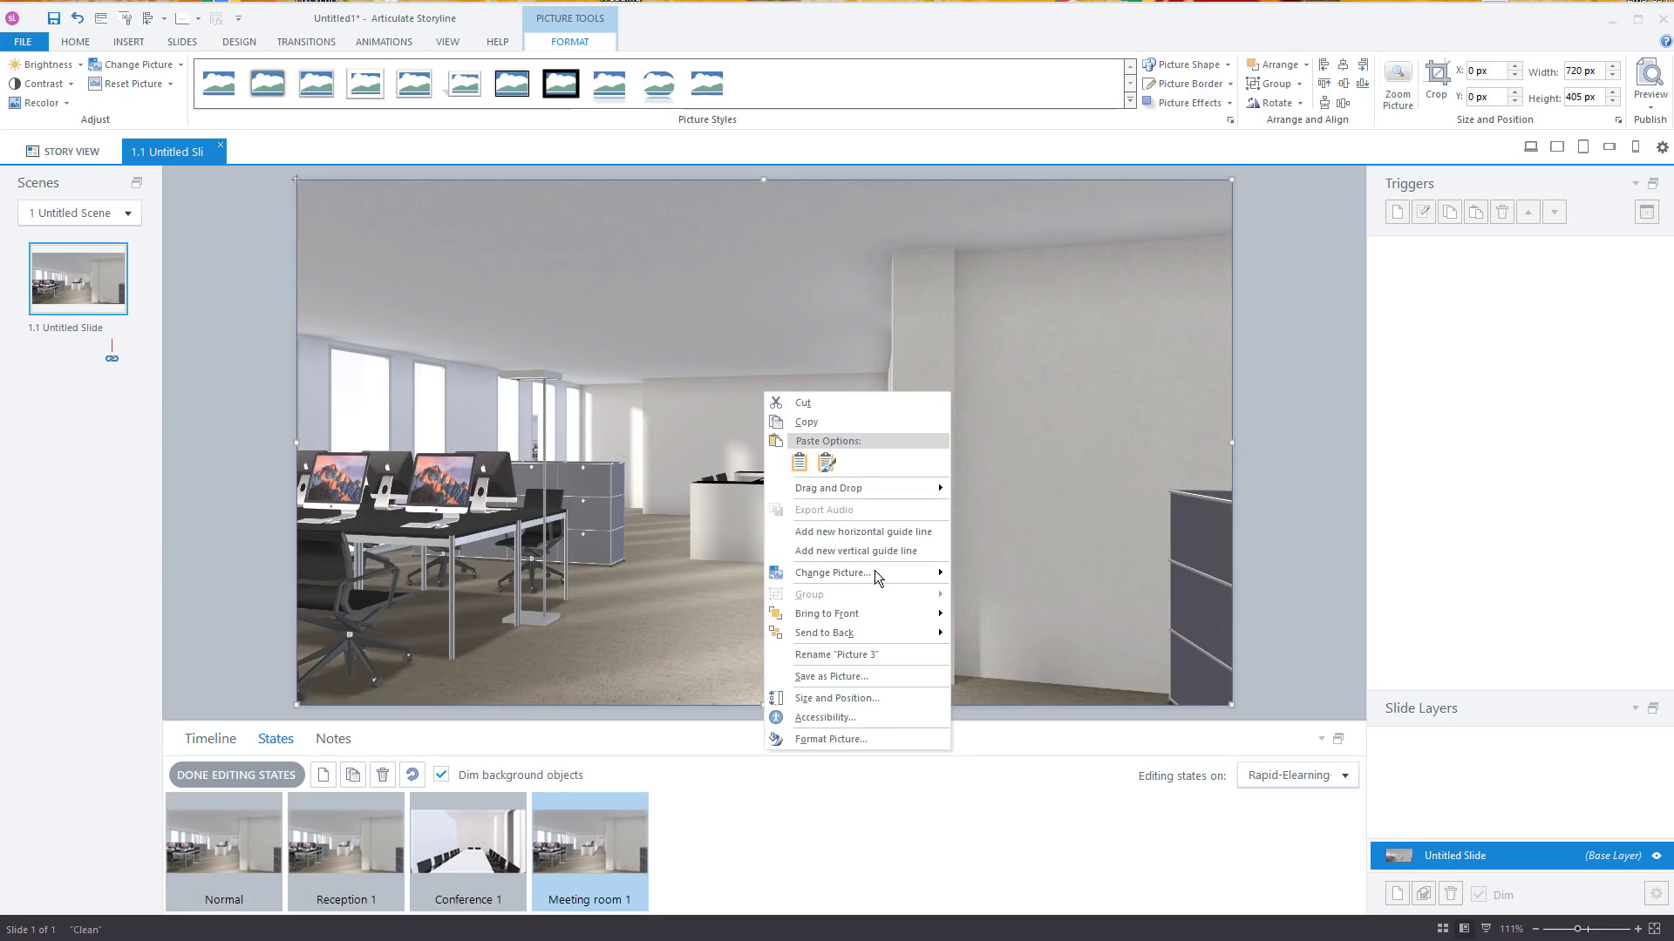
{"action": "mouse_move", "coordinate": [875, 574]}
{"action": "left_click", "coordinate": [980, 575]}
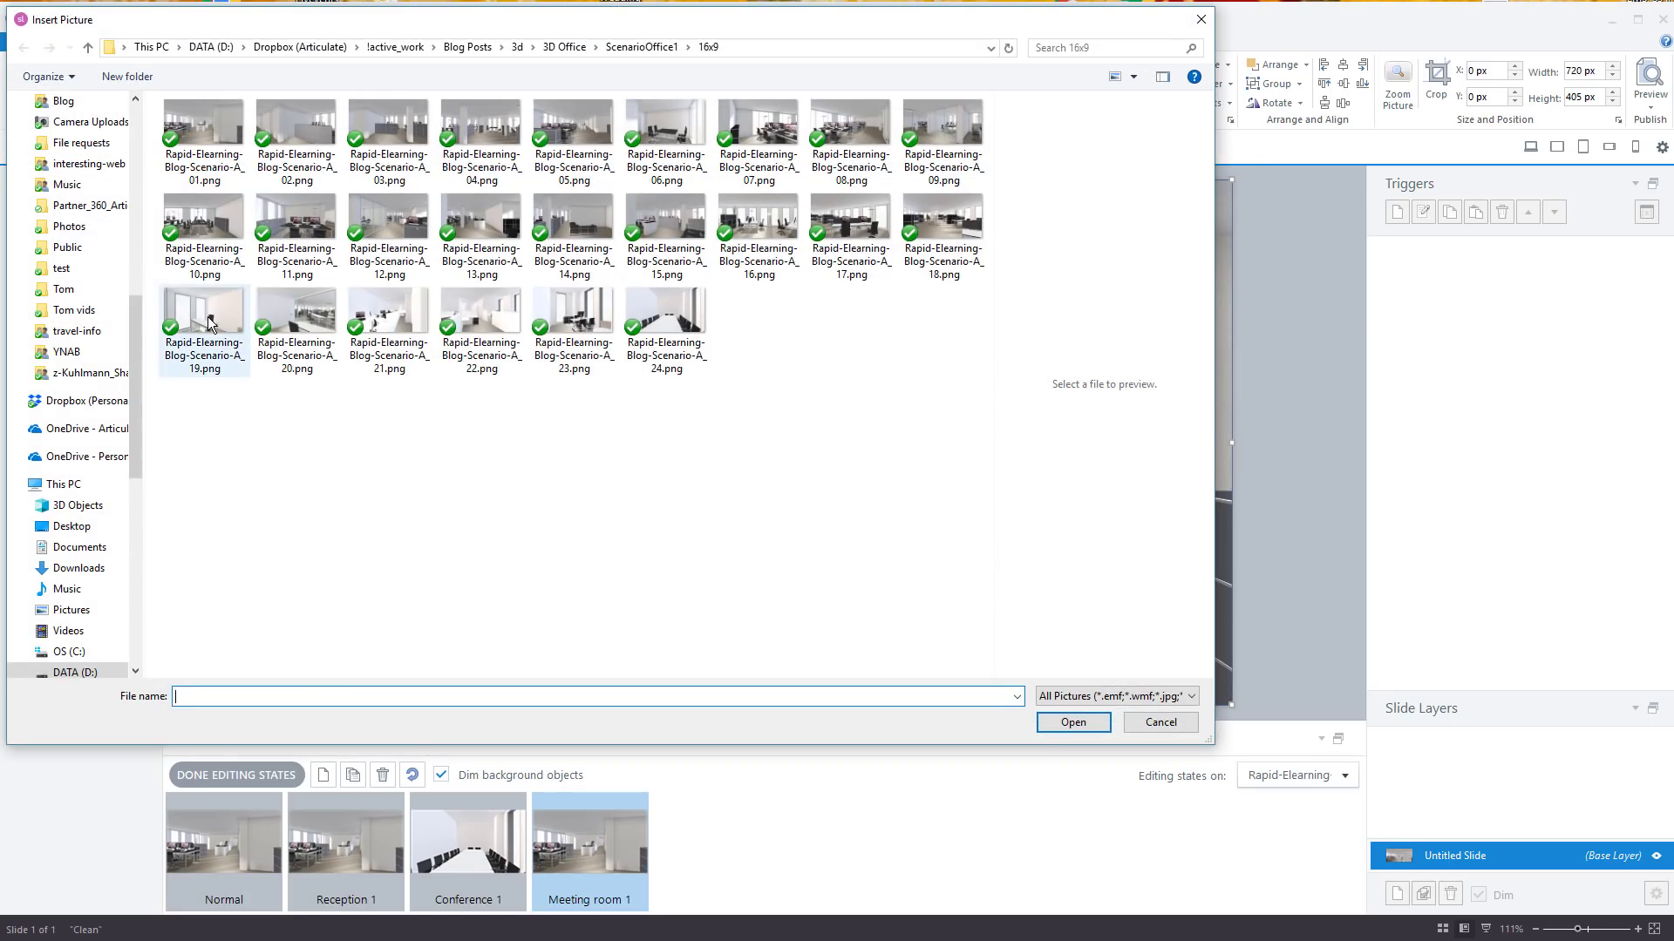
{"action": "left_click", "coordinate": [285, 336]}
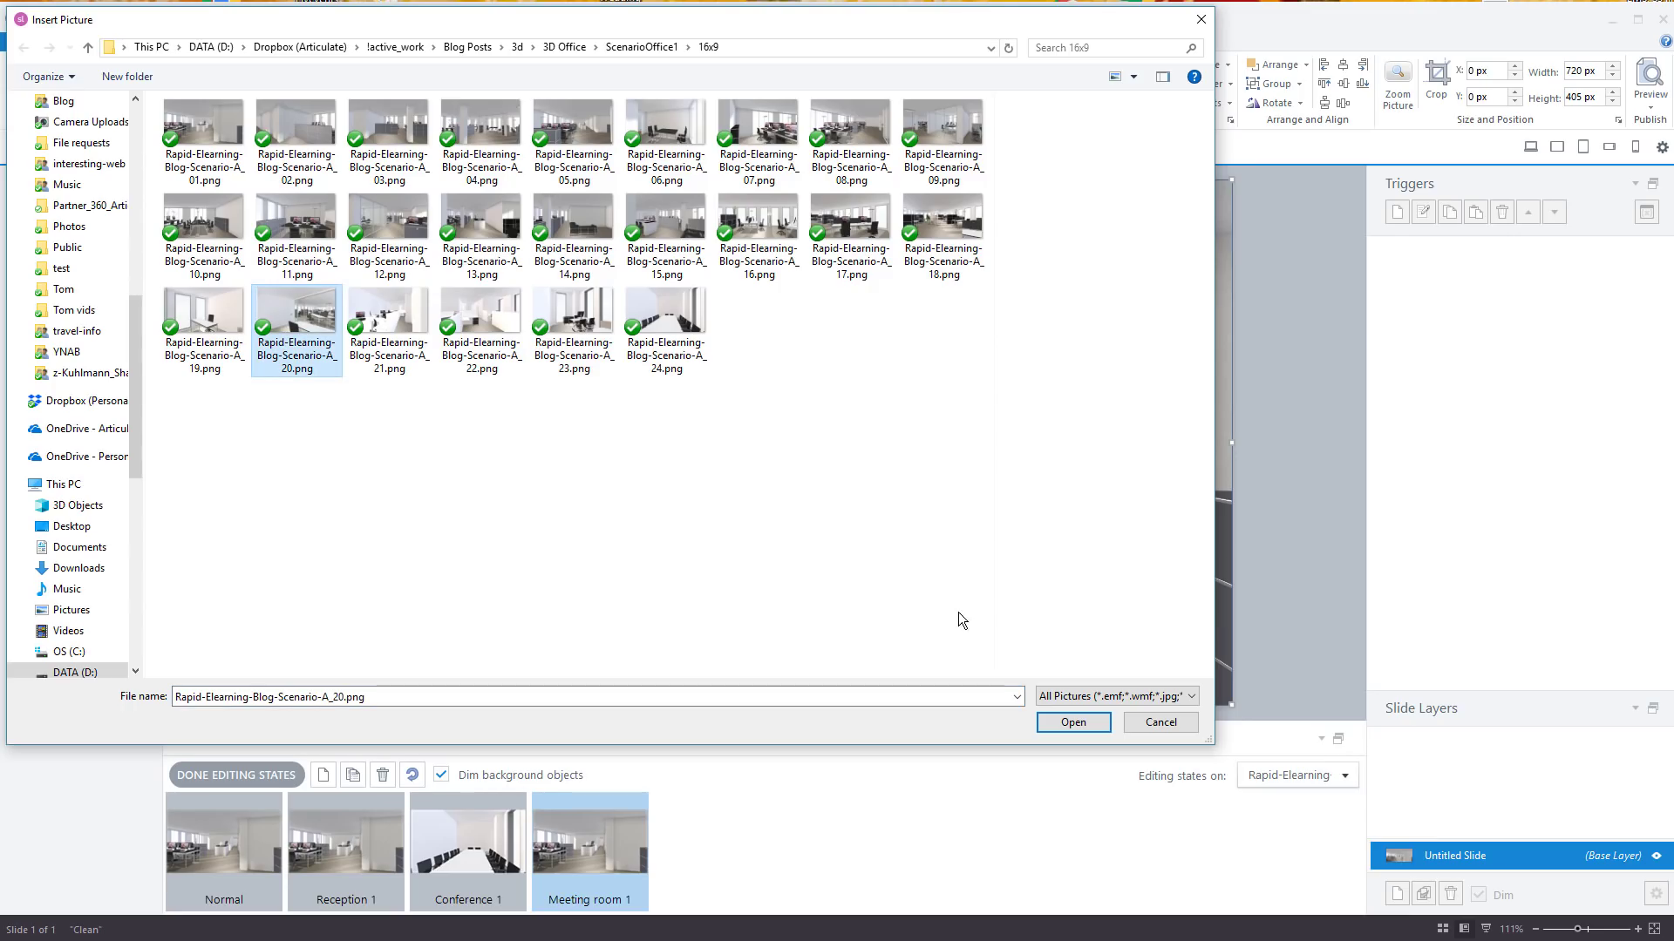
{"action": "left_click", "coordinate": [1073, 722]}
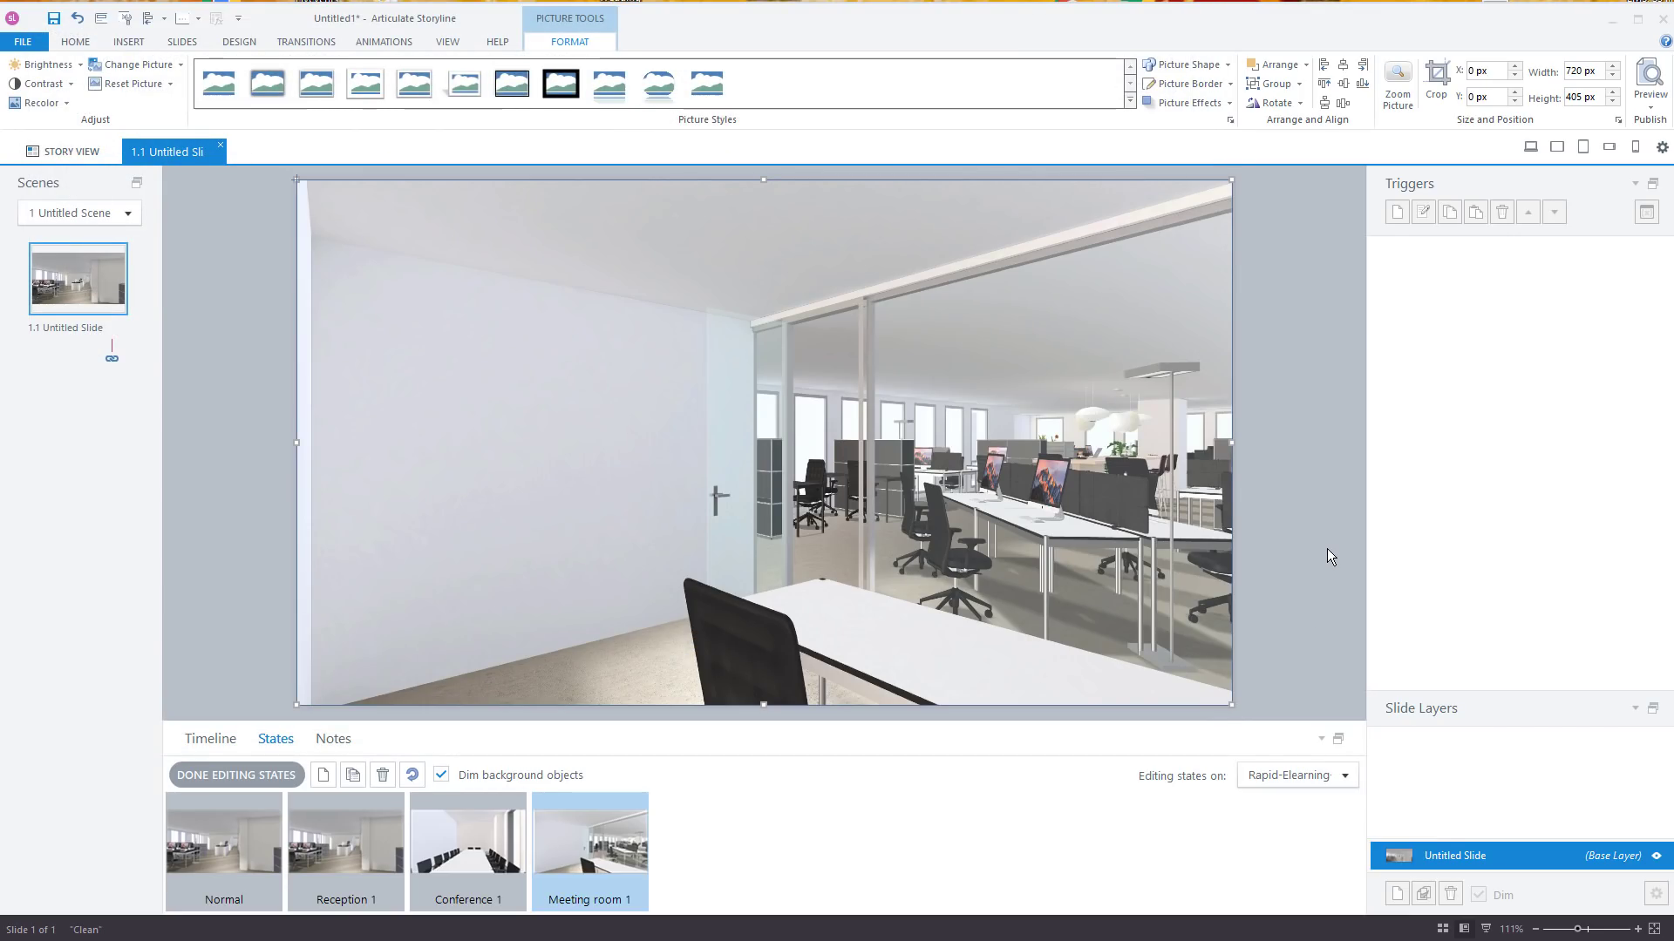
{"action": "left_click", "coordinate": [250, 775]}
{"action": "left_click", "coordinate": [1331, 450]}
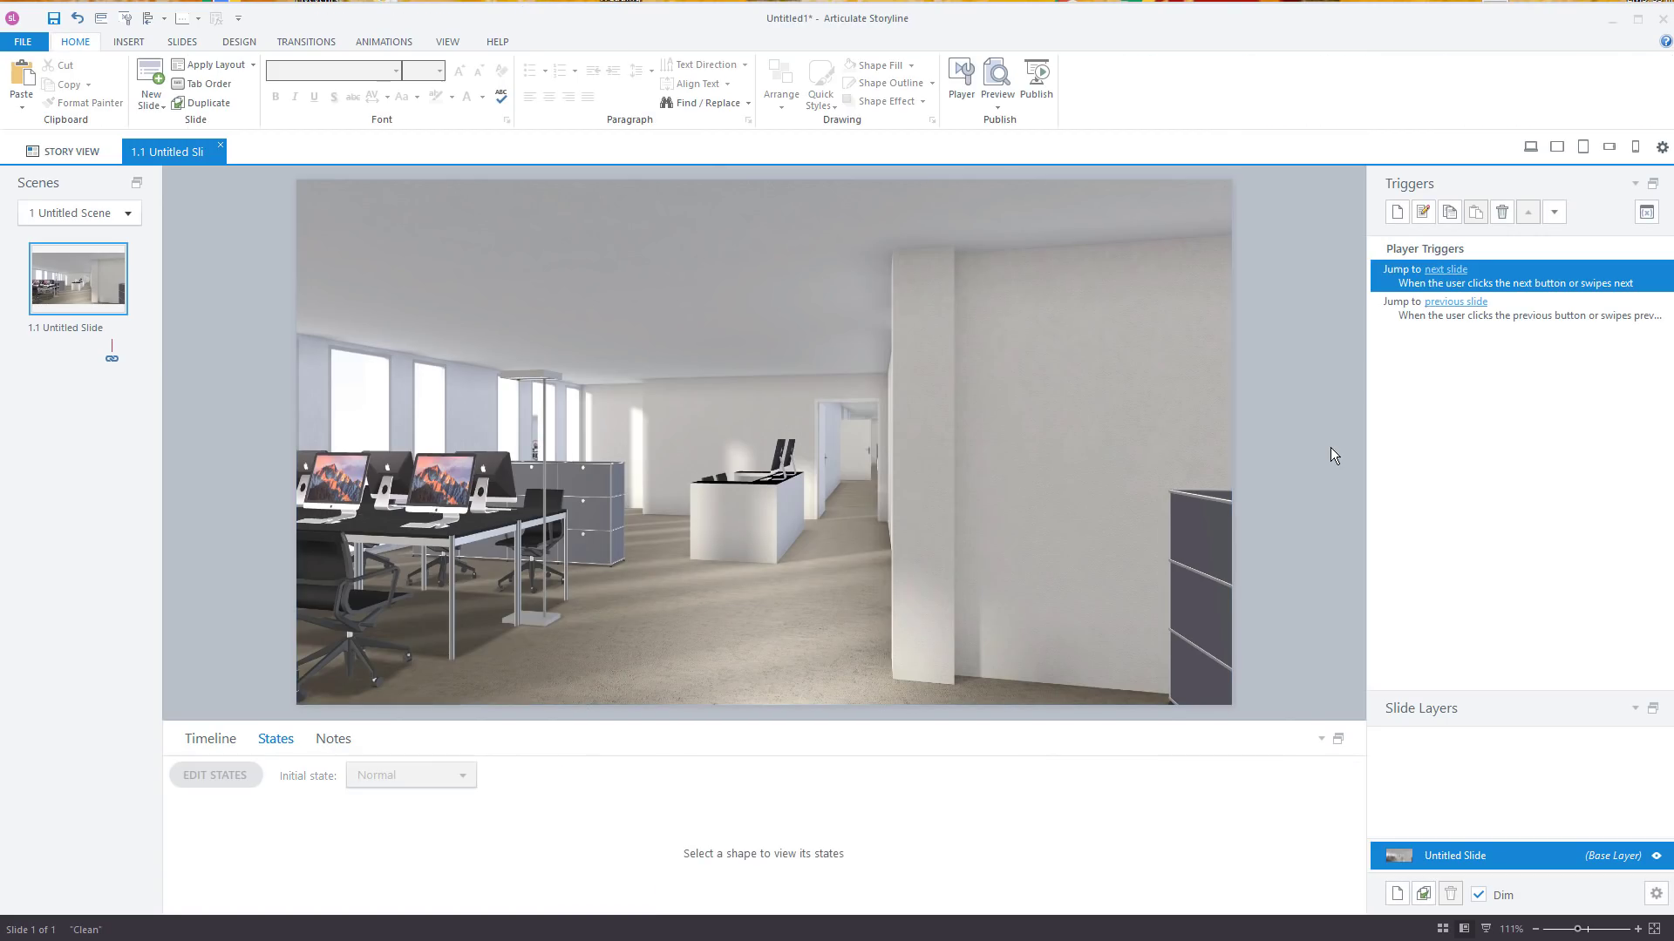
{"action": "left_click", "coordinate": [736, 373]}
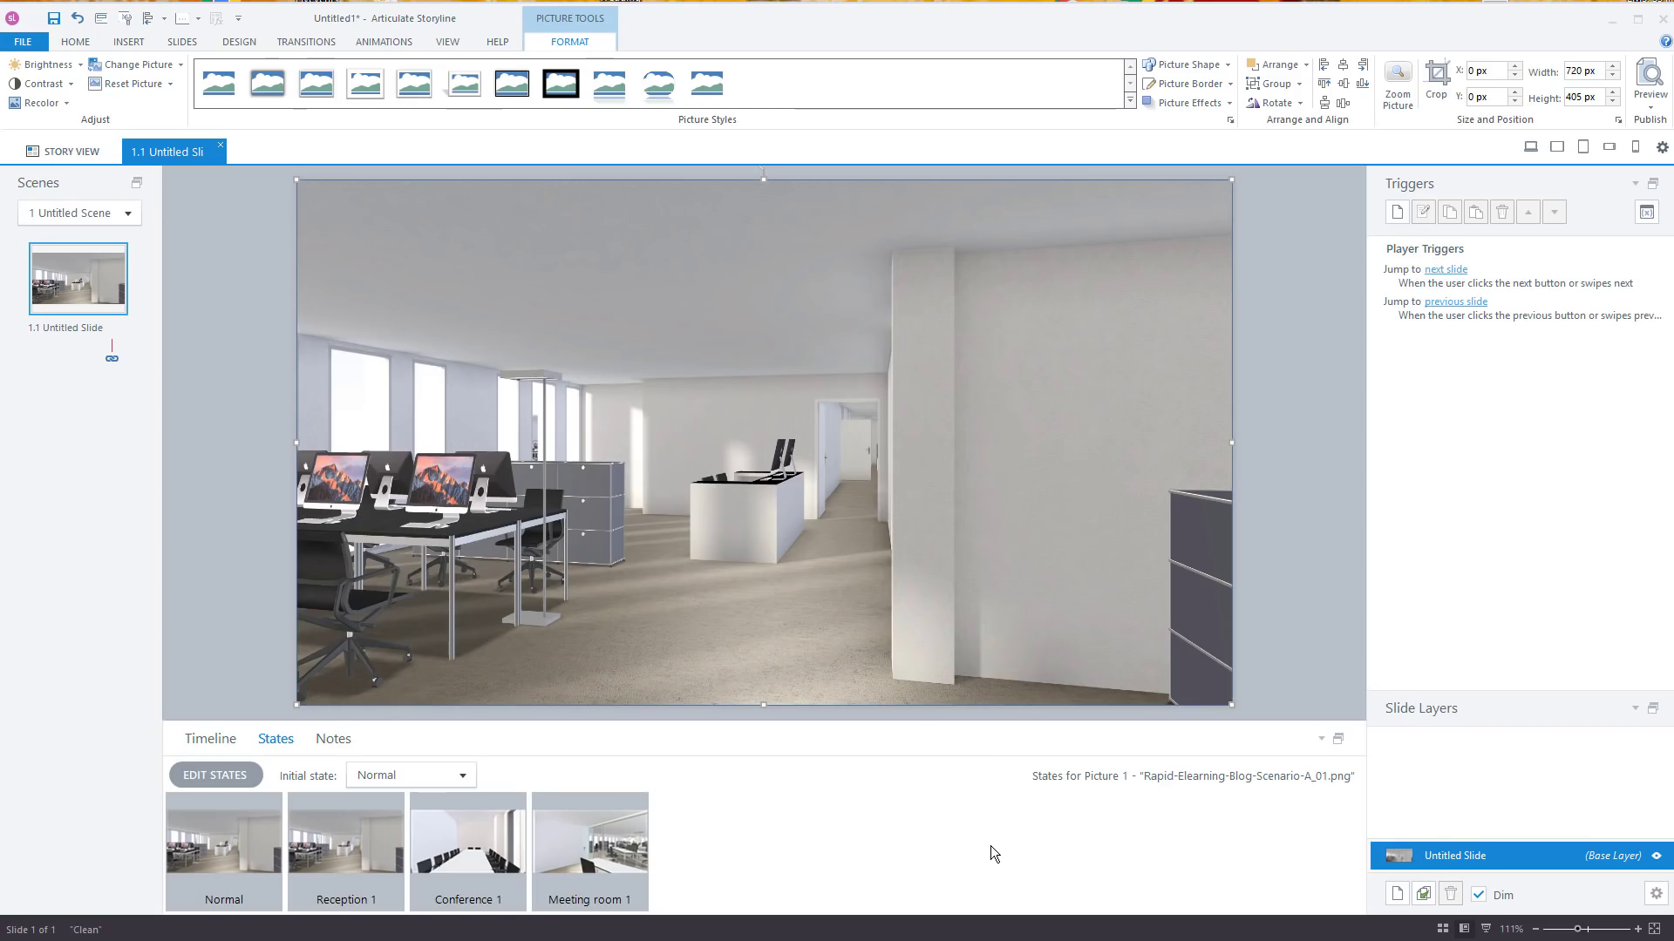
Step: Set the office picture's initial state to Meeting room 1
{"action": "left_click", "coordinate": [1295, 462]}
{"action": "left_click", "coordinate": [895, 381]}
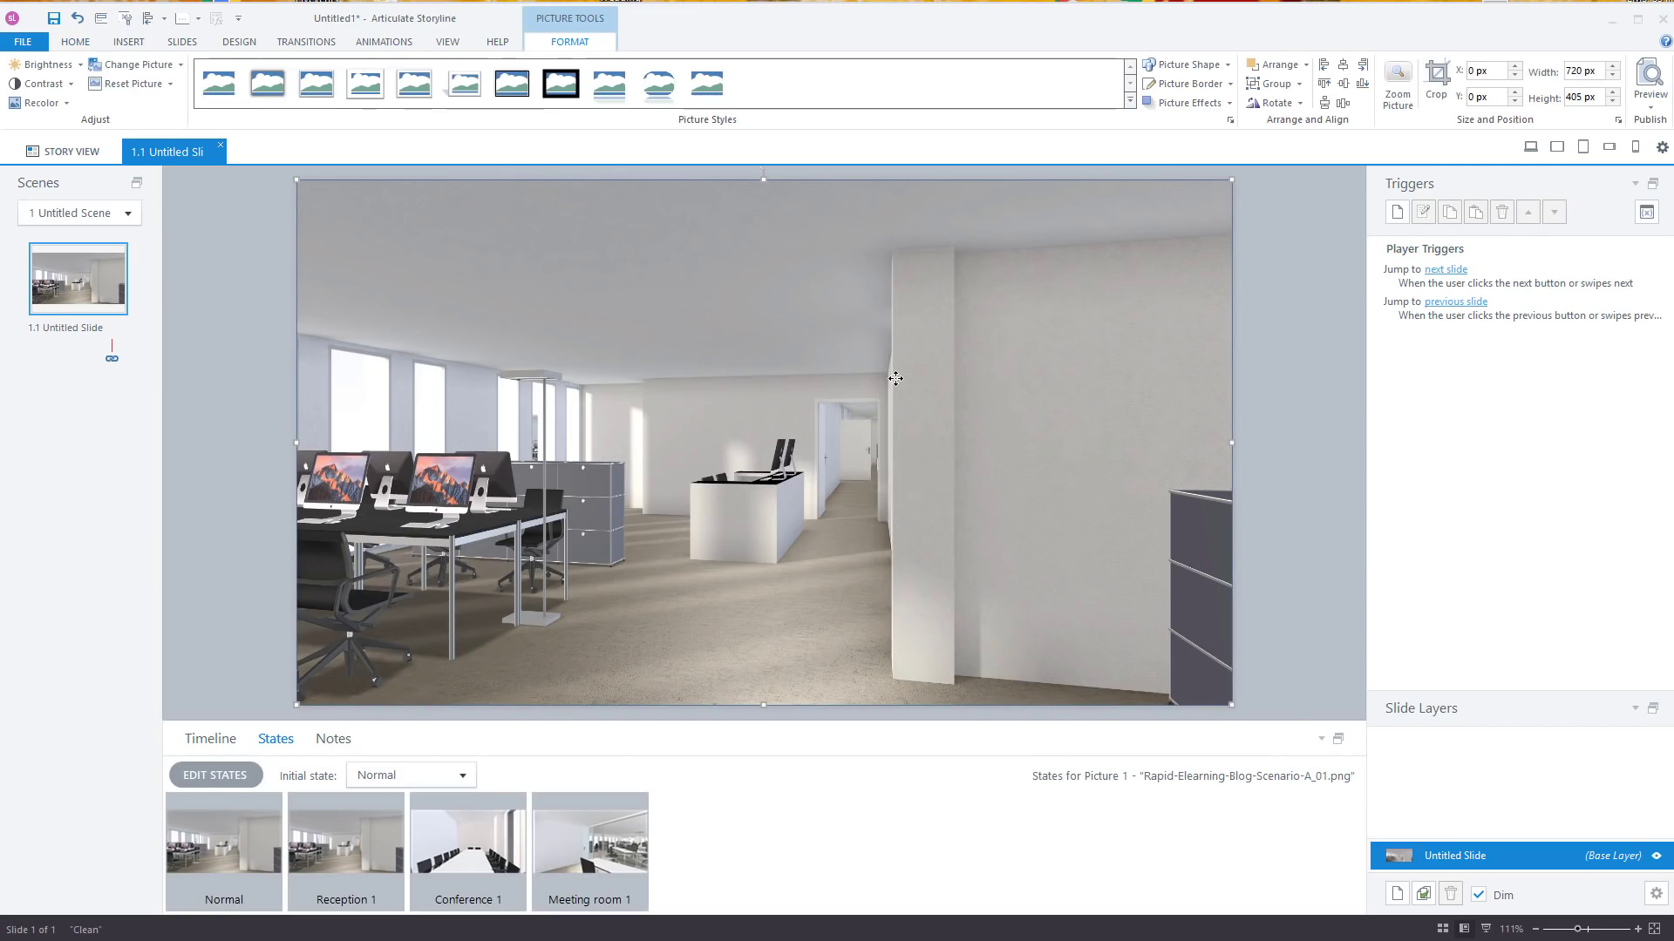
{"action": "left_click", "coordinate": [594, 849]}
{"action": "left_click", "coordinate": [462, 776]}
{"action": "left_click", "coordinate": [394, 861]}
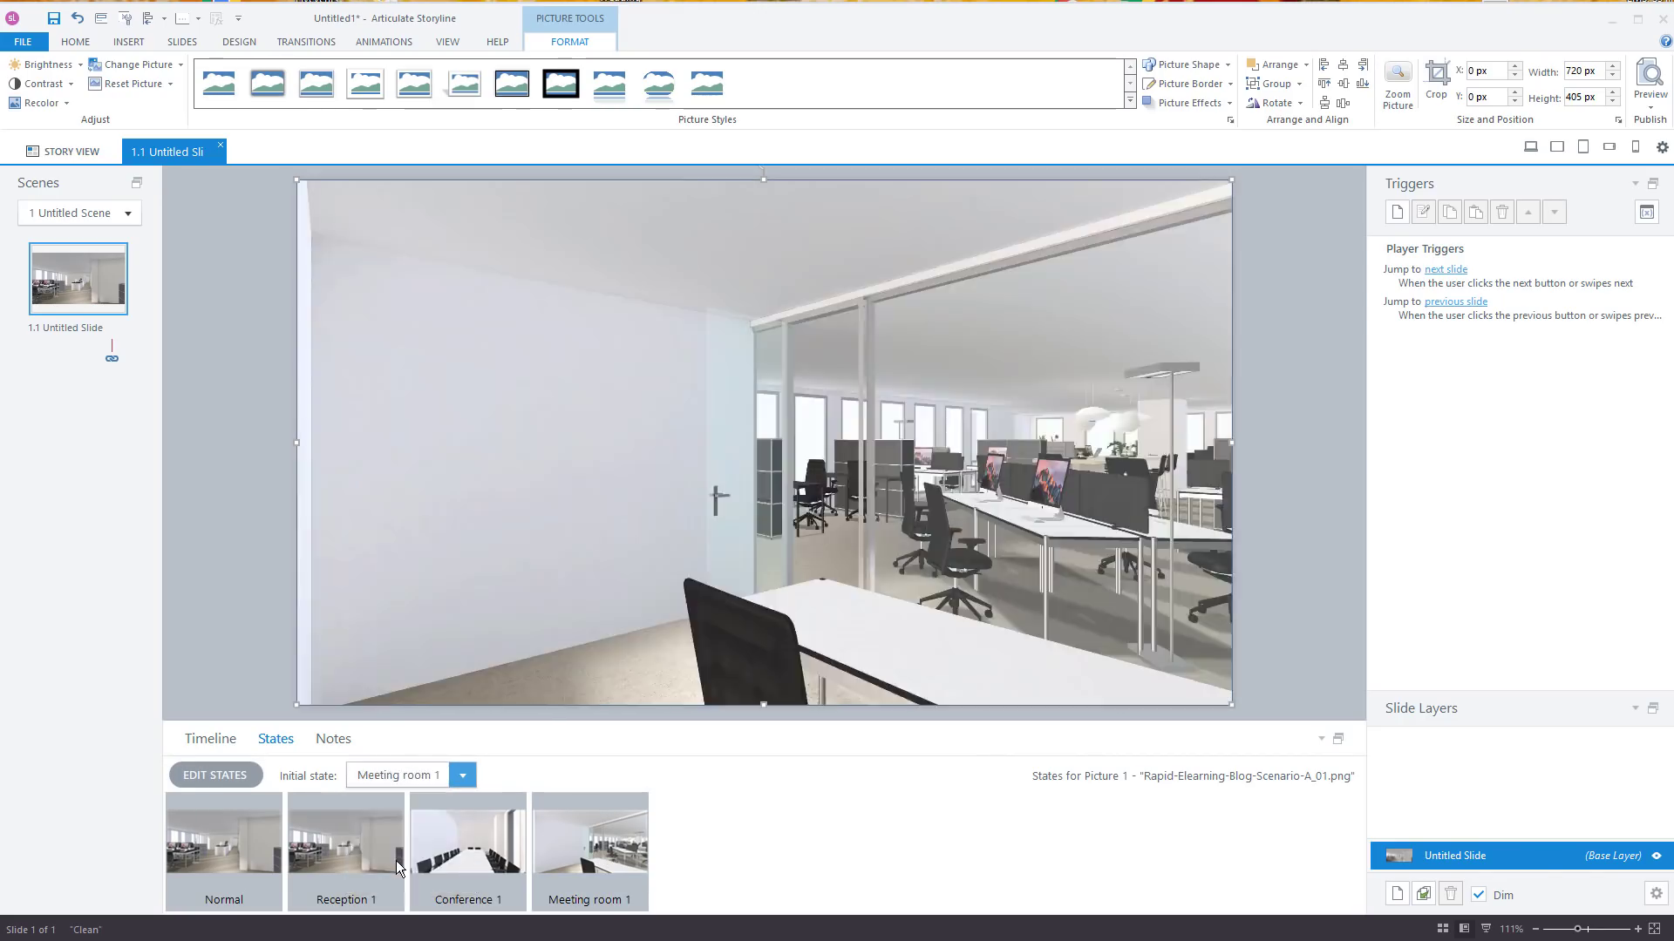
{"action": "left_click", "coordinate": [1276, 572]}
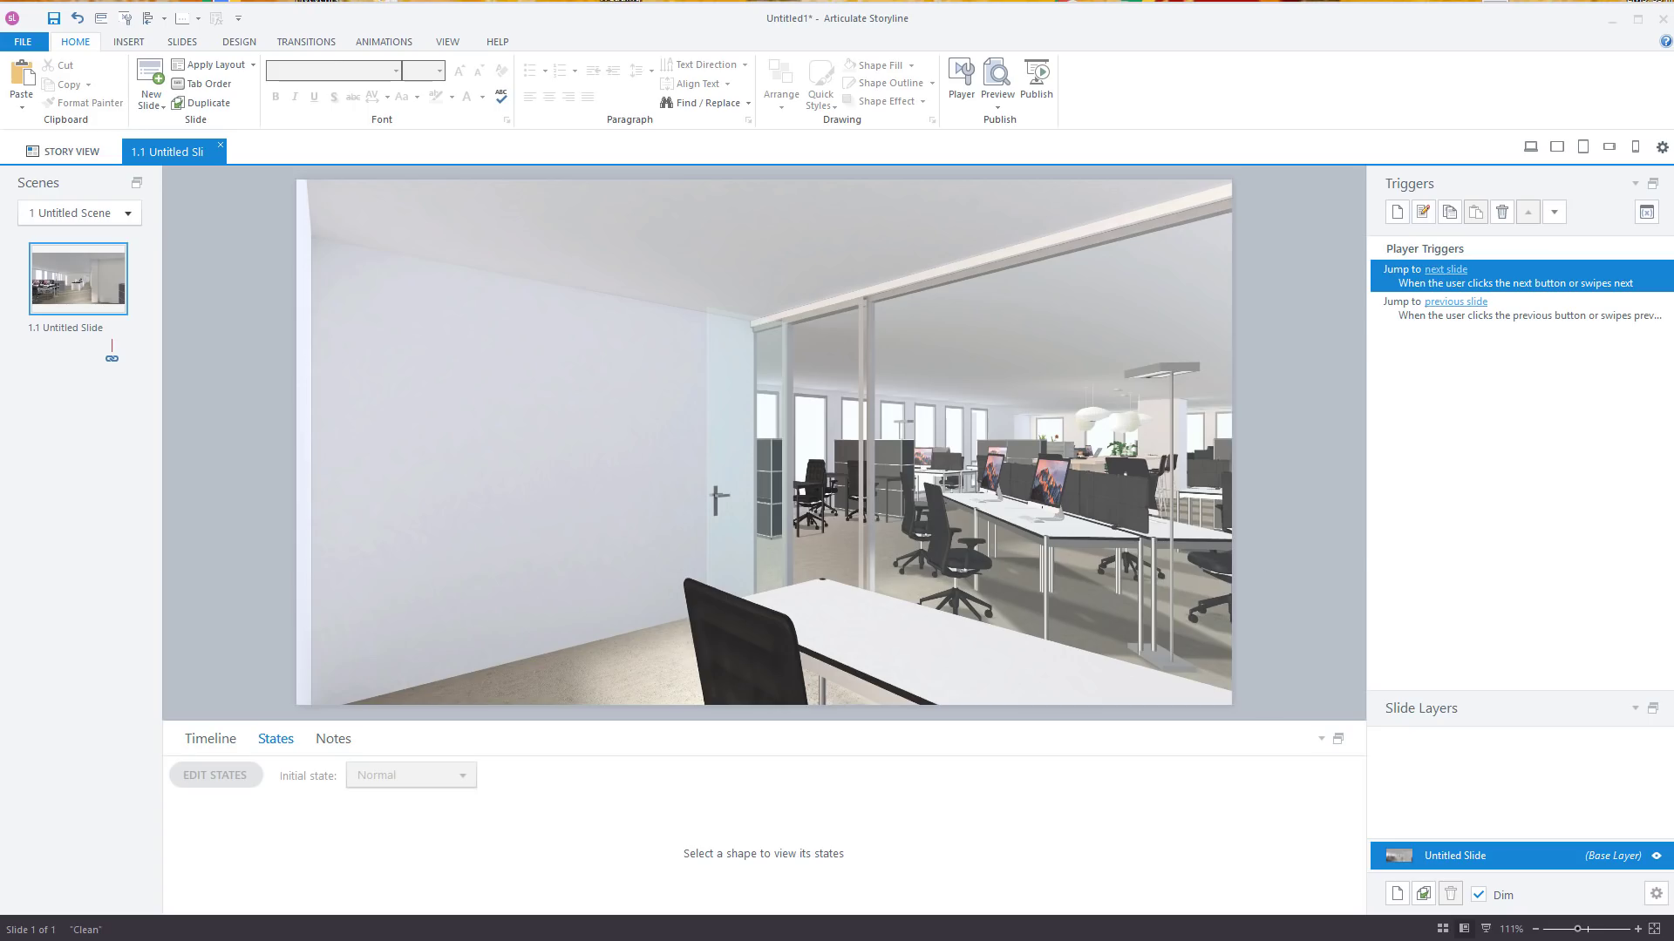
Step: Add a new slide layer named scene 1
{"action": "left_click", "coordinate": [1396, 894]}
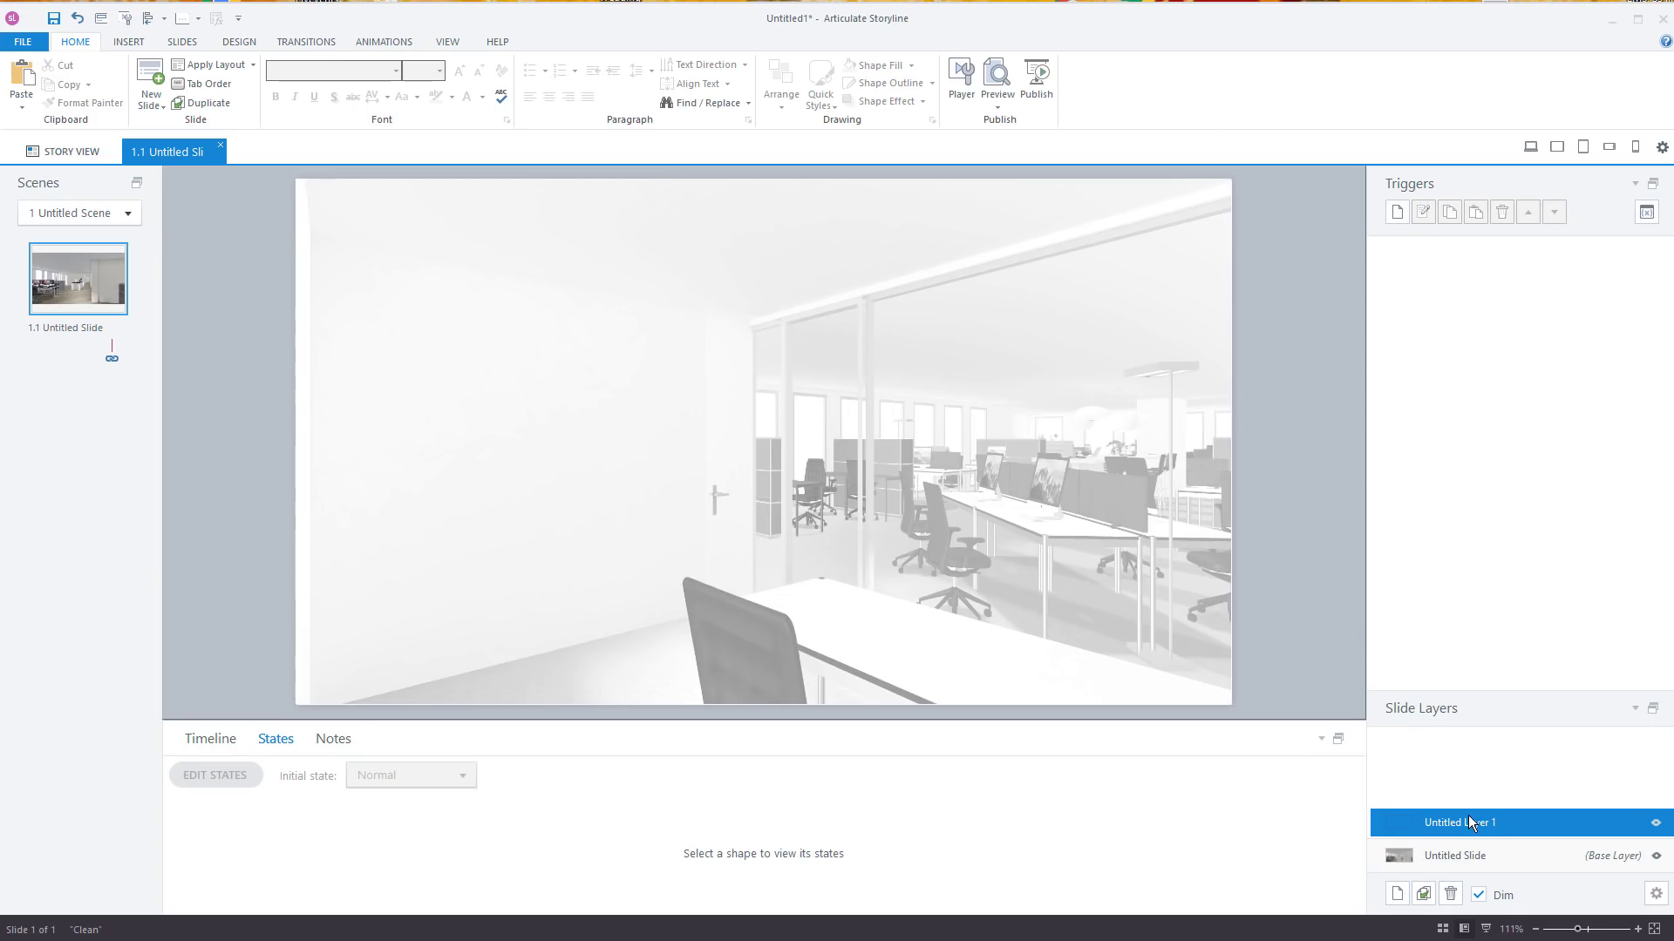
{"action": "double_click", "coordinate": [1468, 819]}
{"action": "type", "text": "scene"}
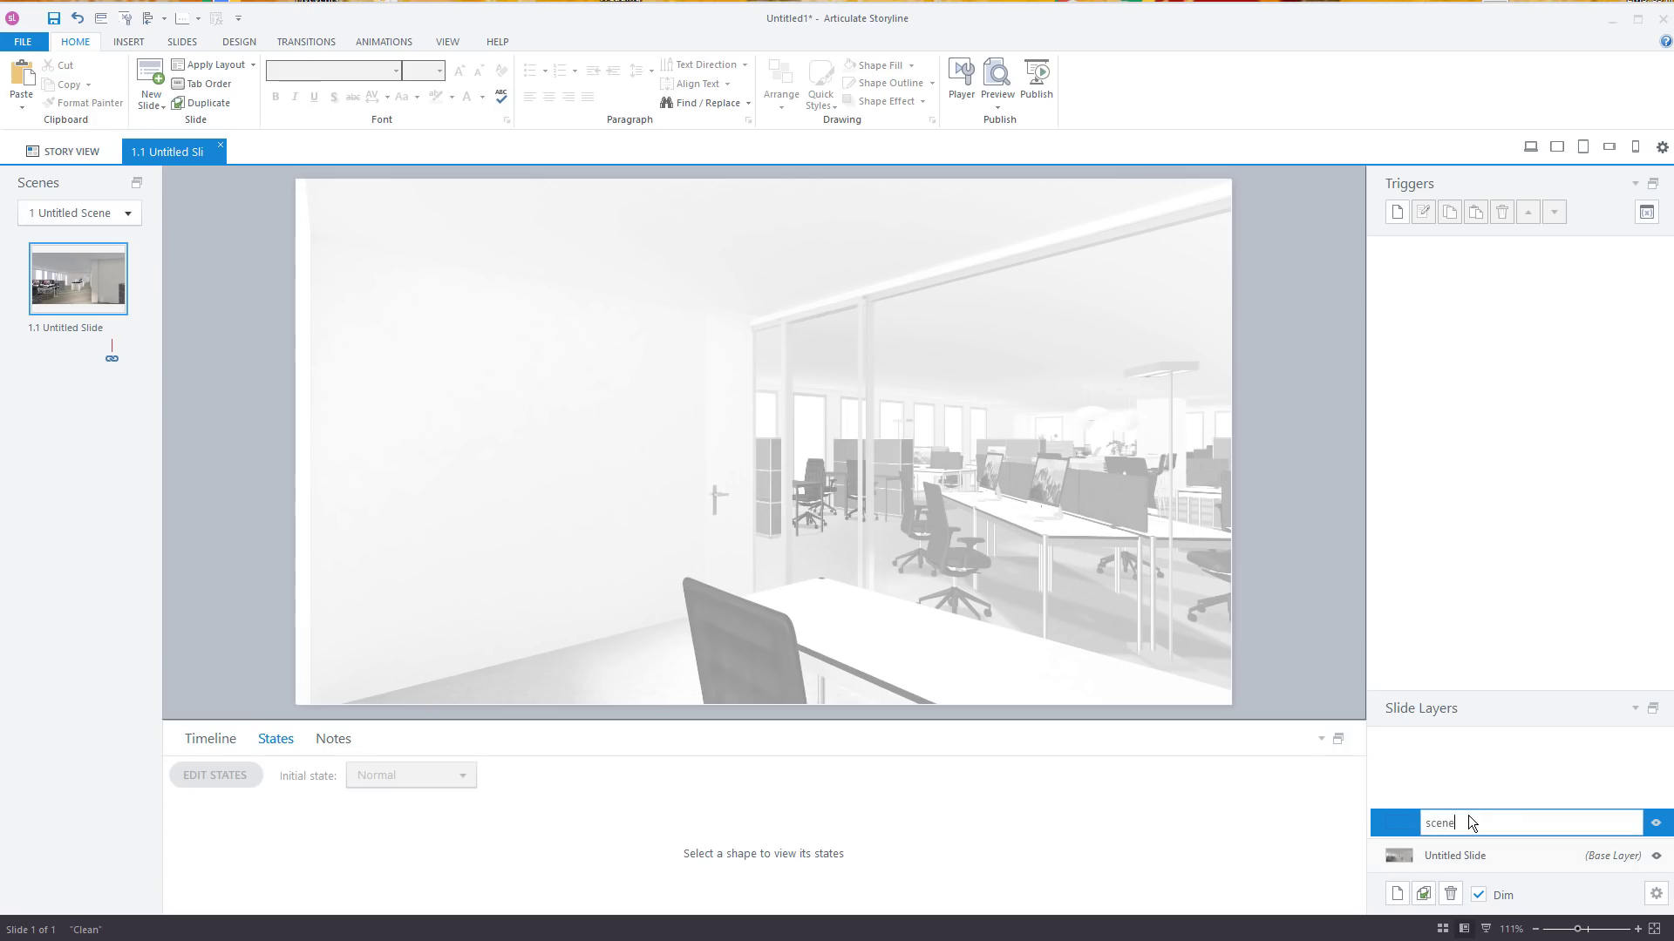
{"action": "type", "text": " 1"}
{"action": "key", "text": "Return"}
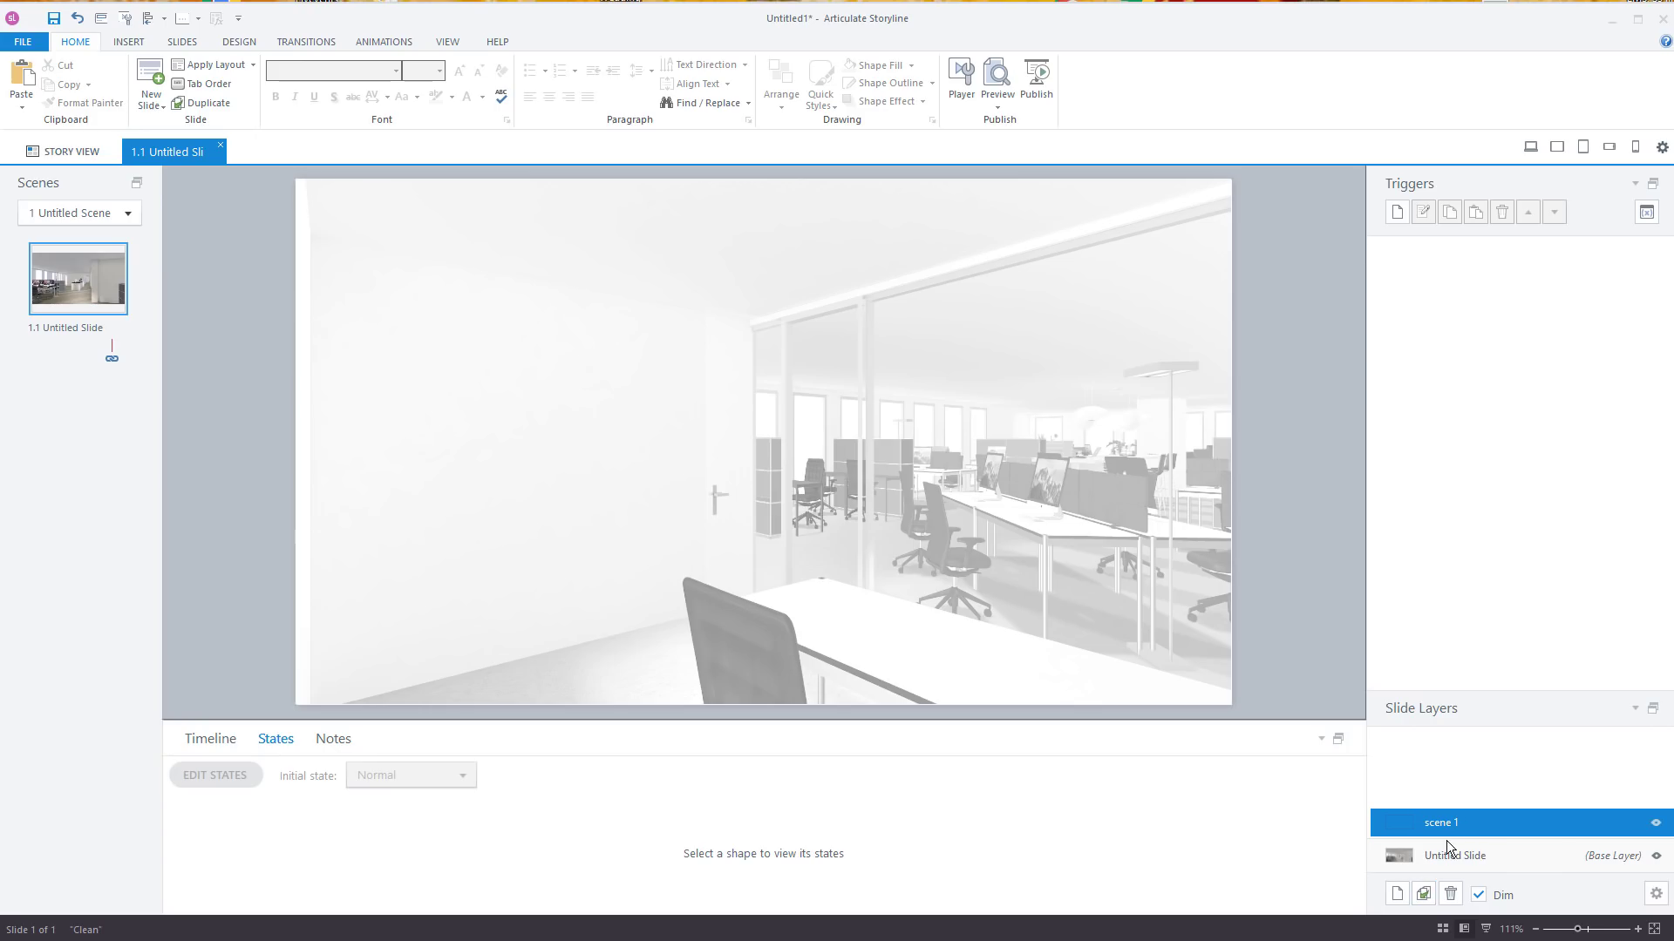
Step: Duplicate it as a layer named scene 2 and return to the base layer
{"action": "left_click", "coordinate": [1430, 894]}
{"action": "double_click", "coordinate": [1455, 791]}
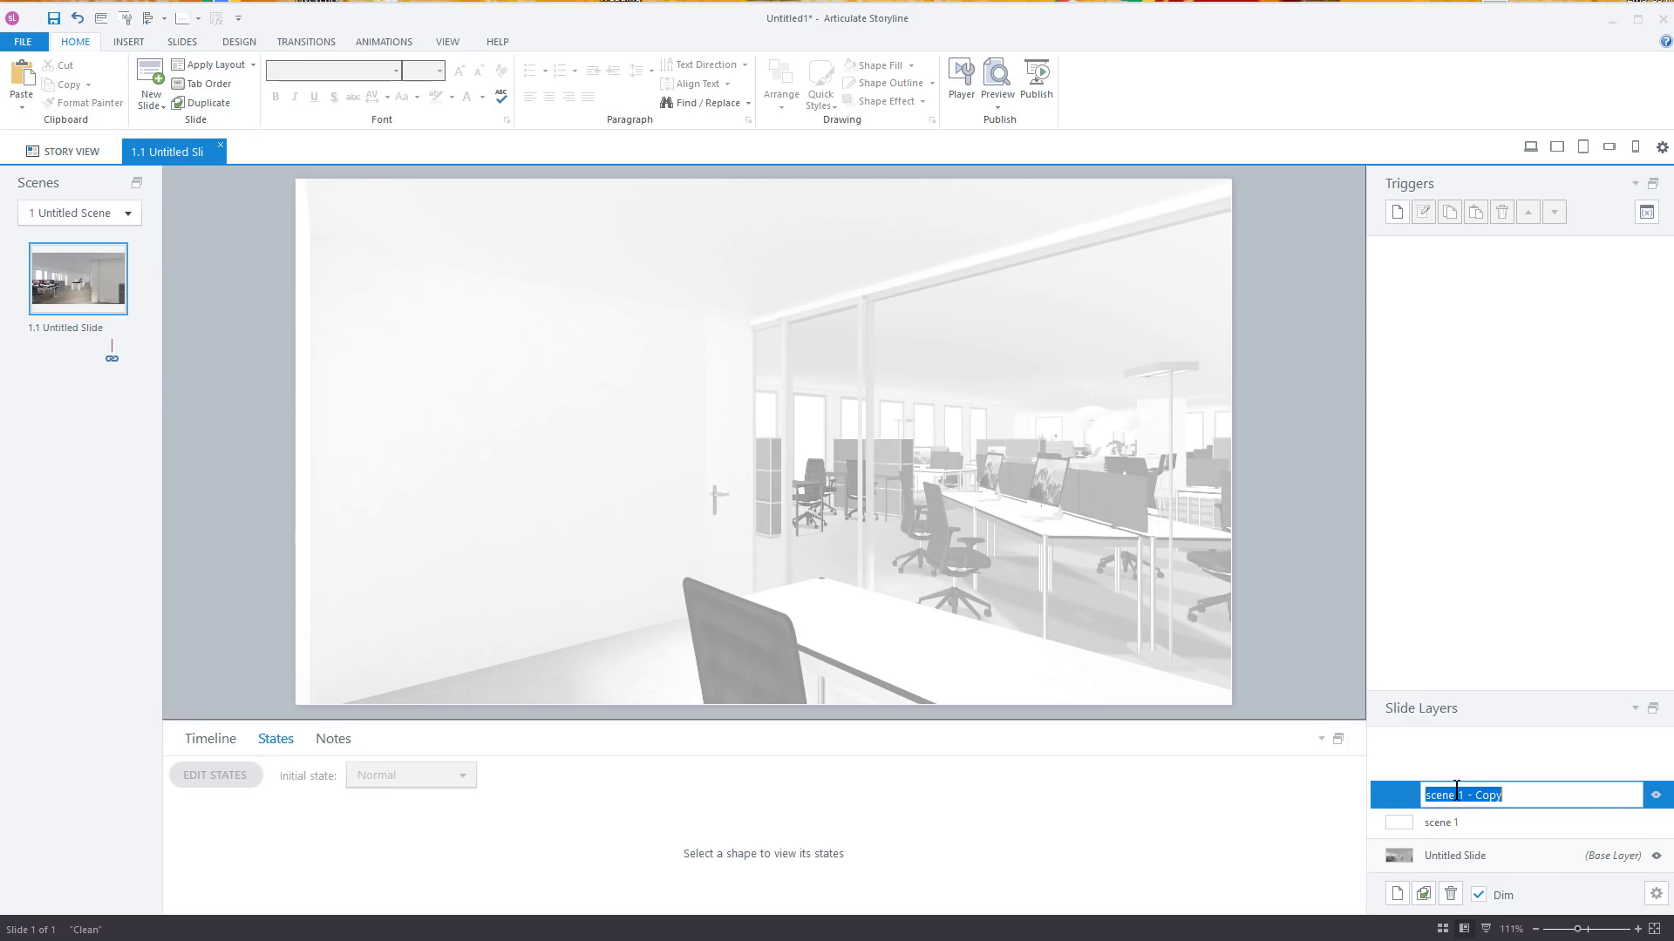
{"action": "type", "text": "Scene"}
{"action": "key", "text": "BackSpace"}
{"action": "key", "text": "BackSpace"}
{"action": "key", "text": "BackSpace"}
{"action": "key", "text": "BackSpace"}
{"action": "key", "text": "BackSpace"}
{"action": "type", "text": "scene 2"}
{"action": "key", "text": "Return"}
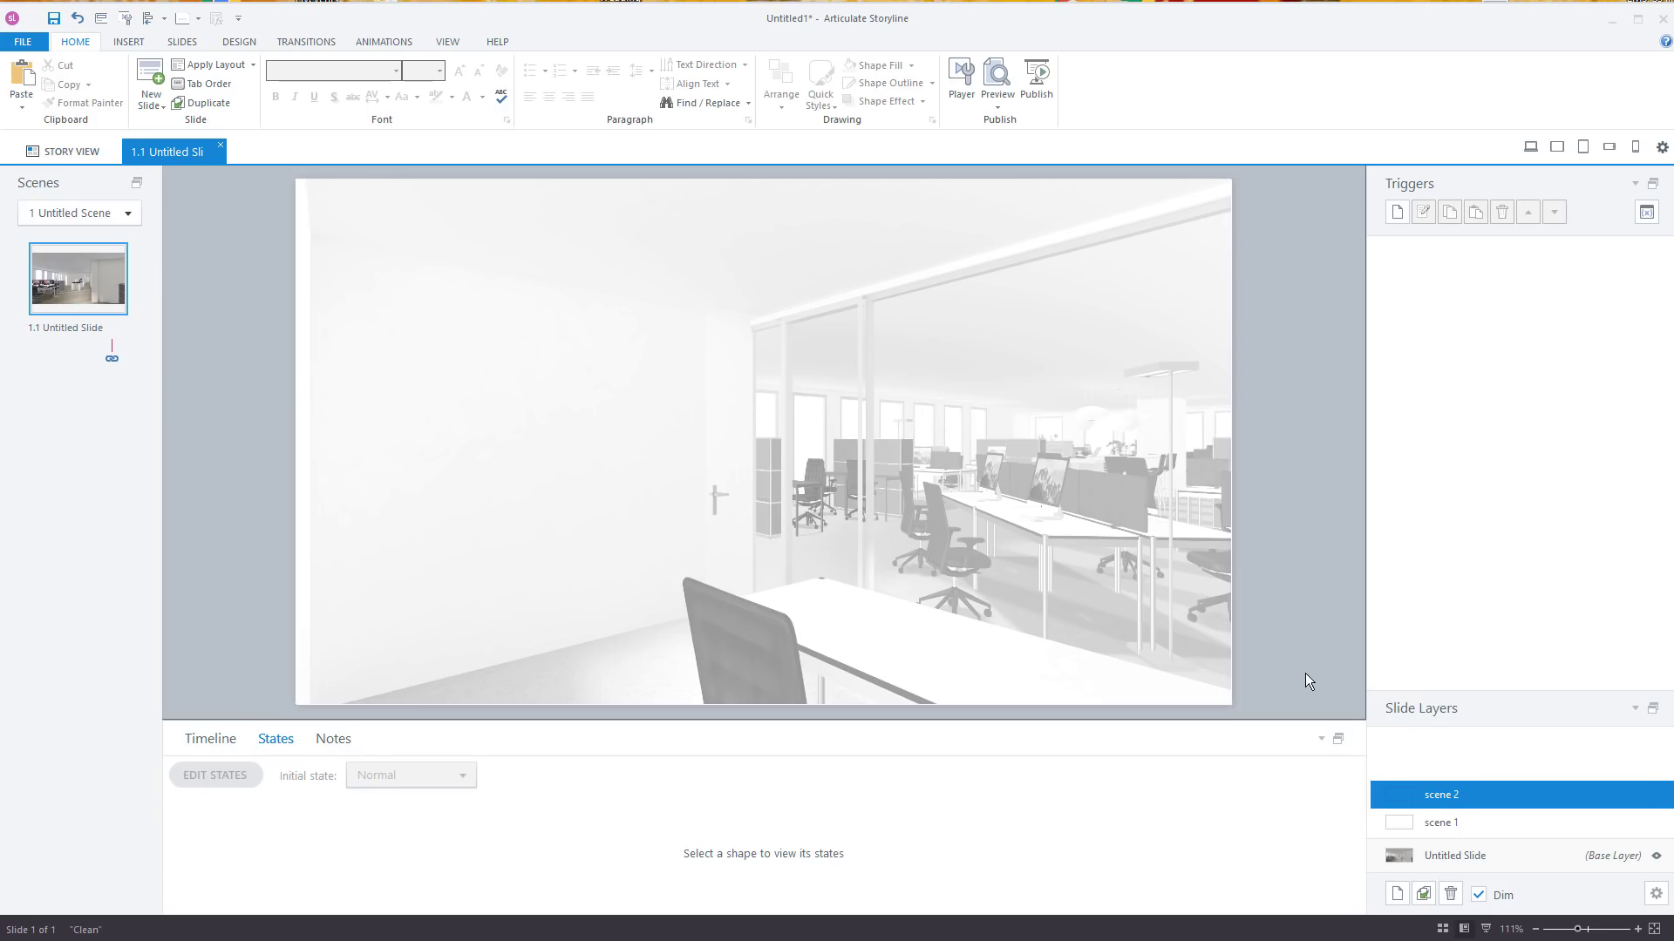
{"action": "left_click", "coordinate": [1447, 847]}
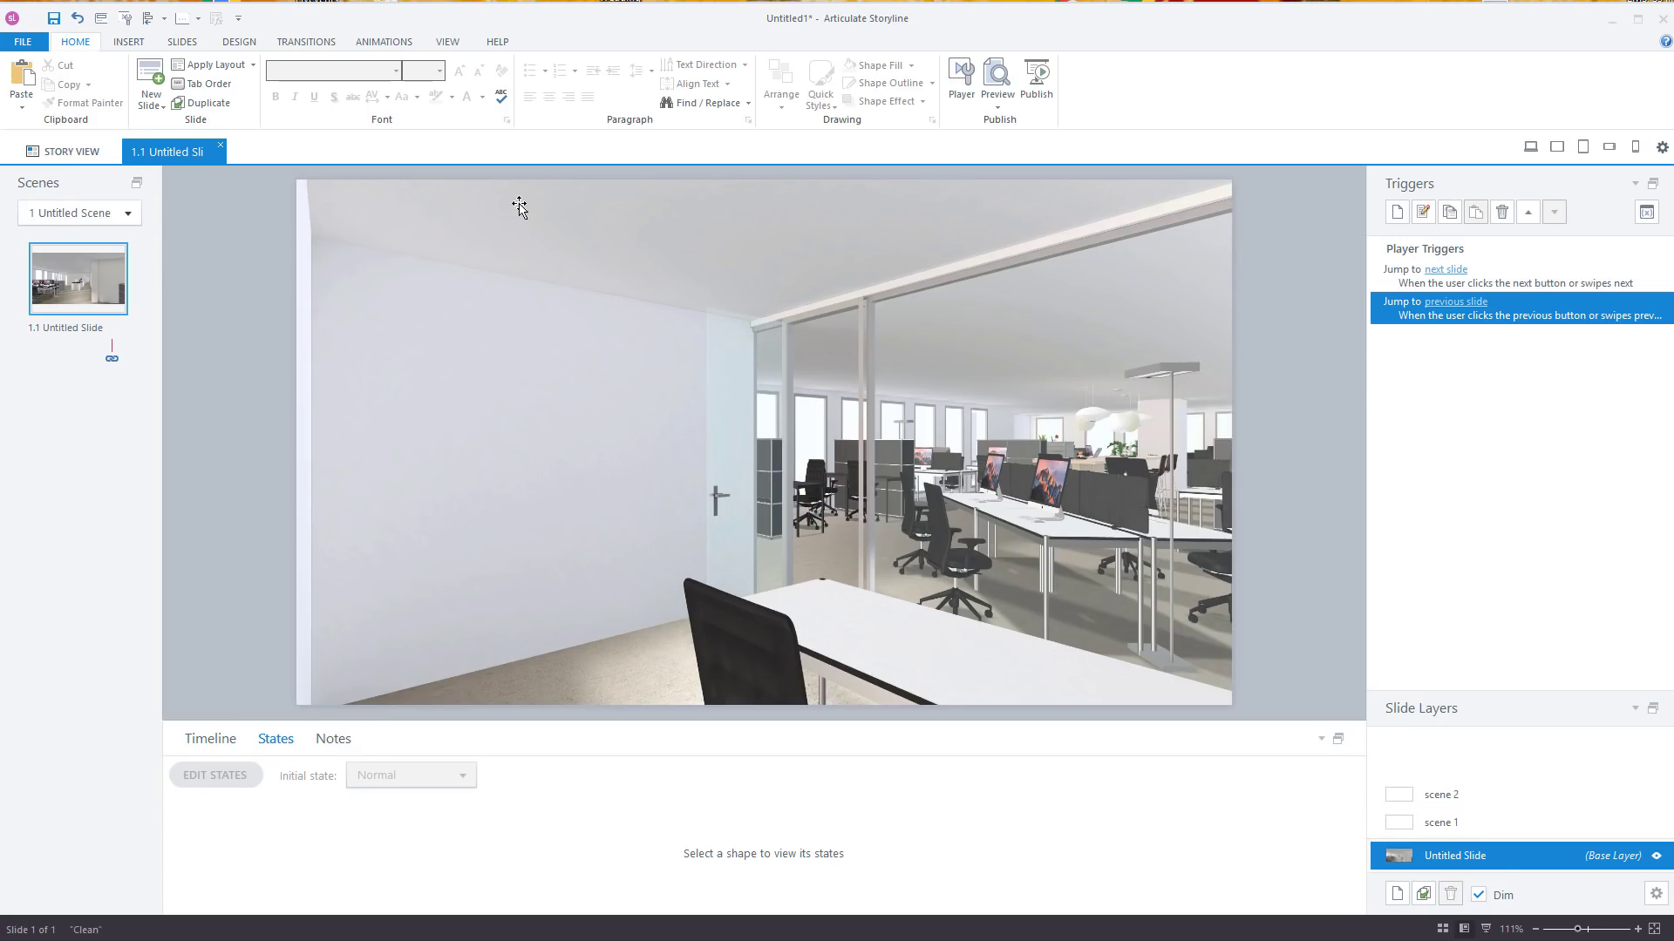
Step: Change the office picture's initial state to Reception 1
{"action": "left_click", "coordinate": [128, 42]}
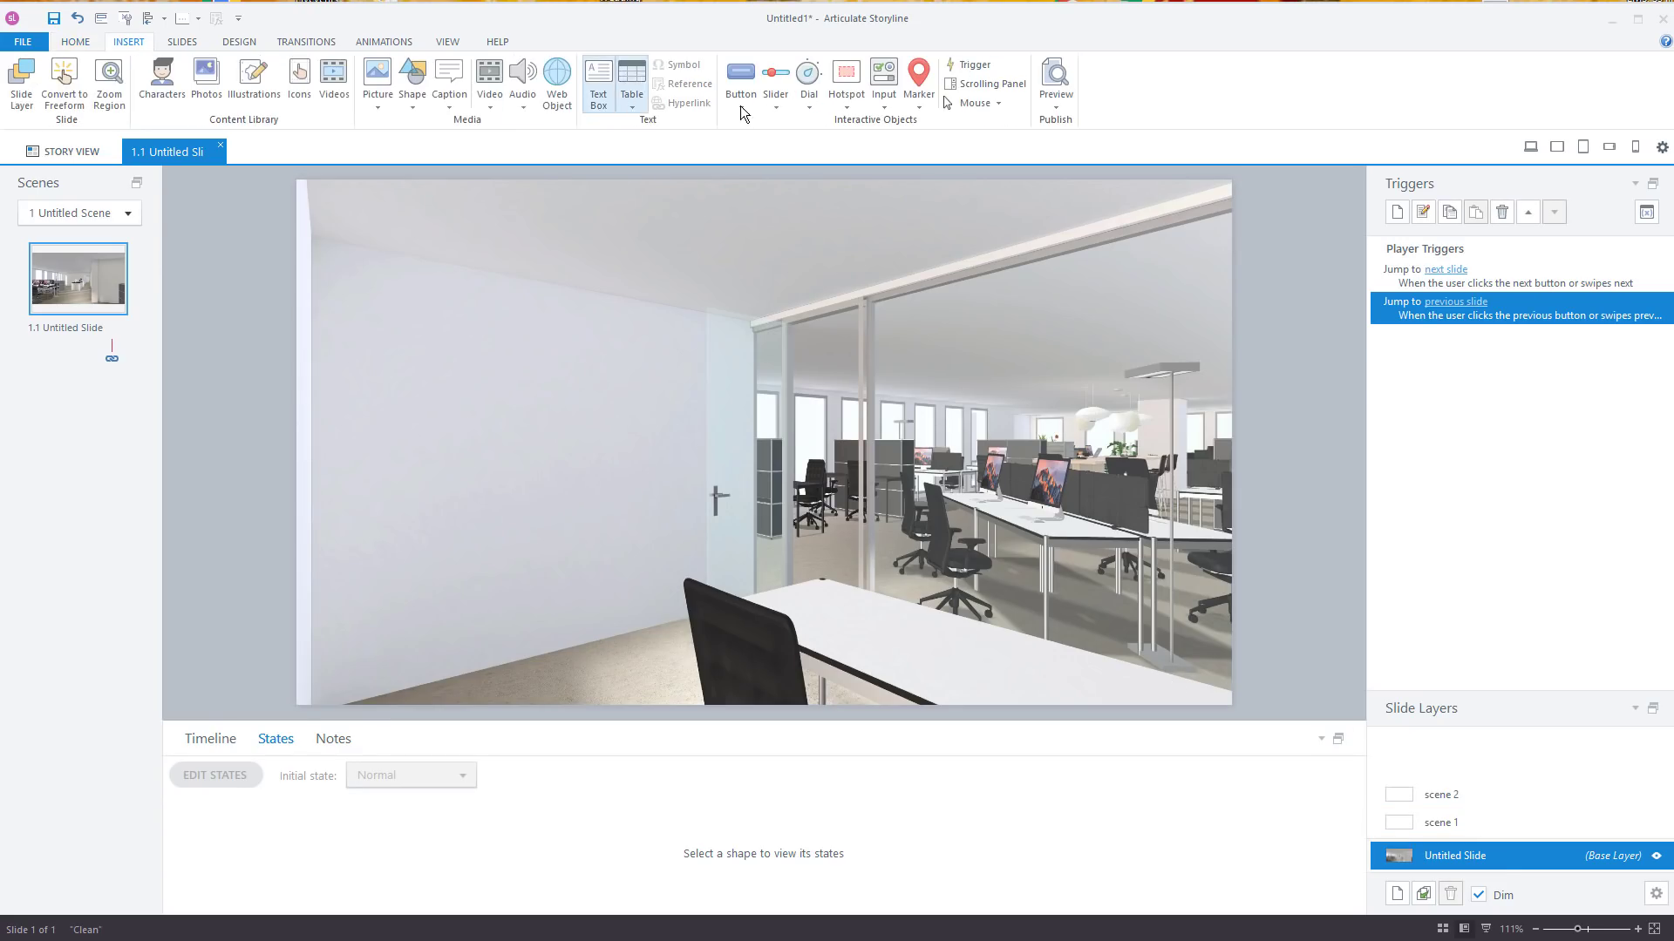
{"action": "left_click", "coordinate": [637, 562]}
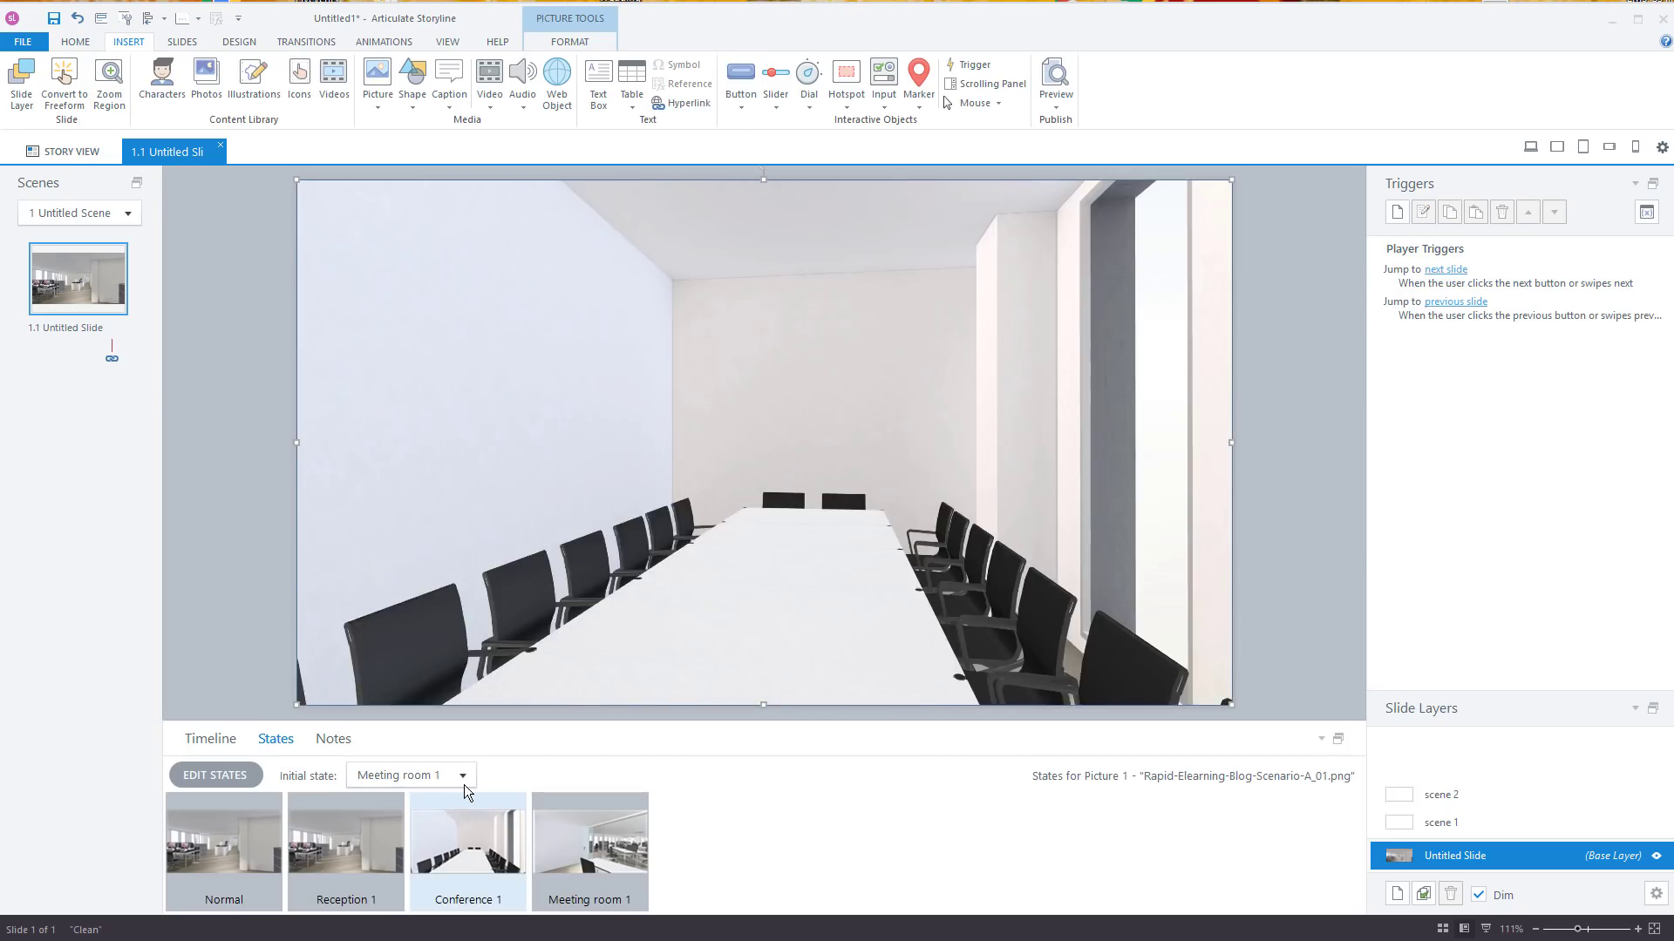
{"action": "left_click", "coordinate": [462, 775]}
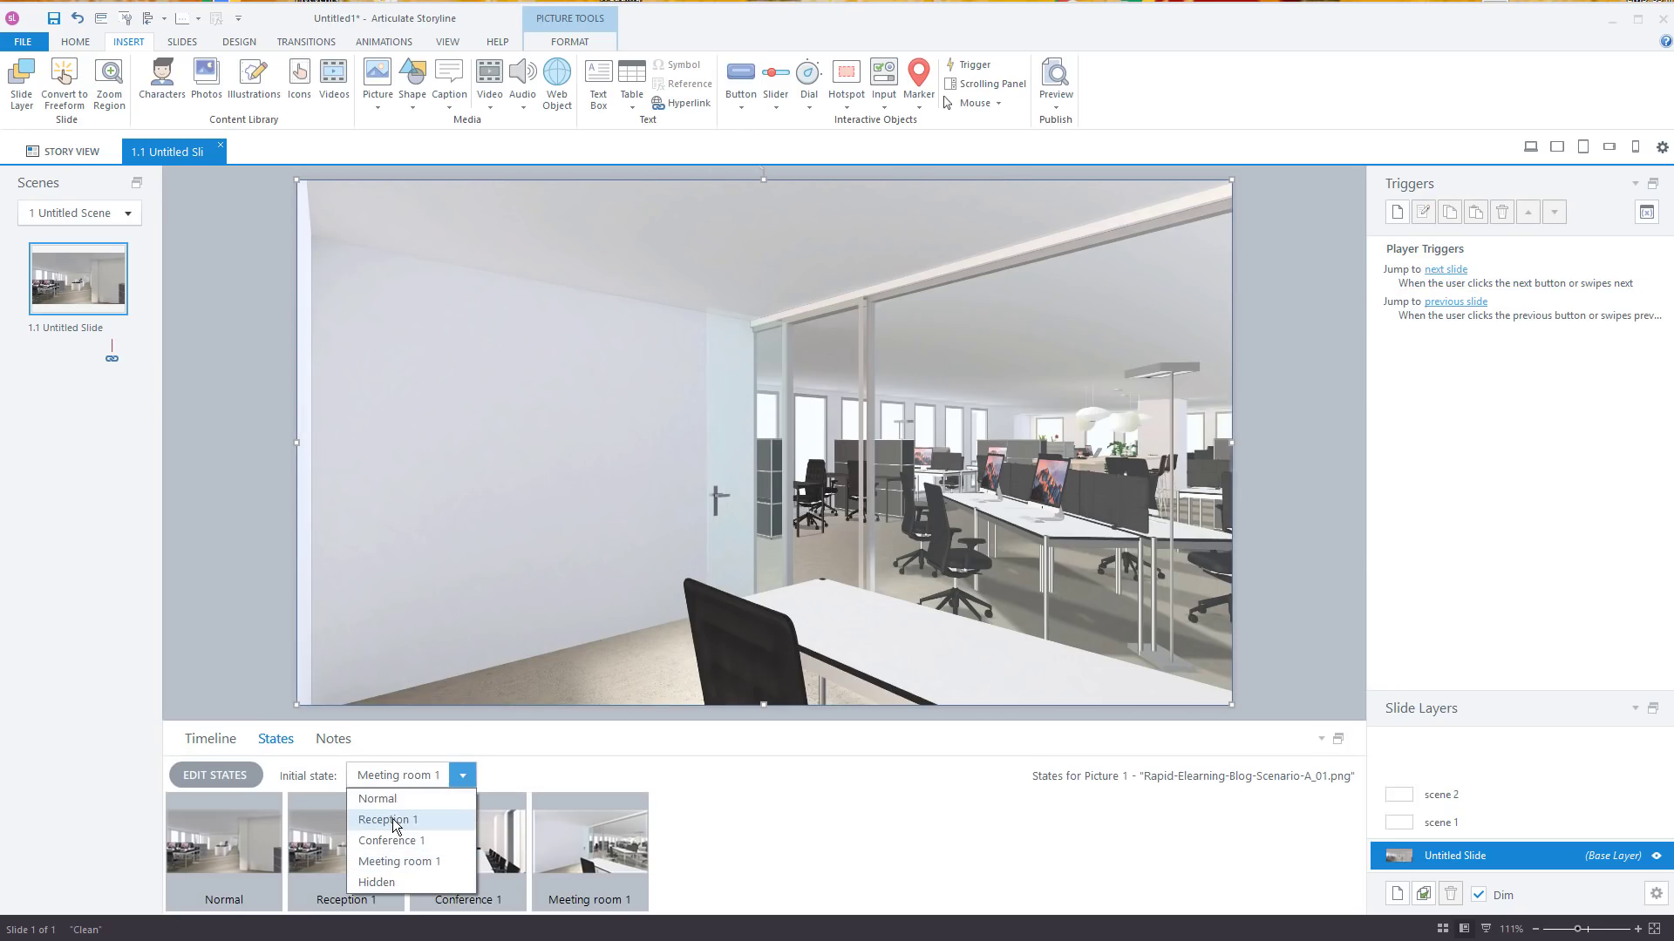
{"action": "left_click", "coordinate": [397, 820]}
{"action": "left_click", "coordinate": [1278, 452]}
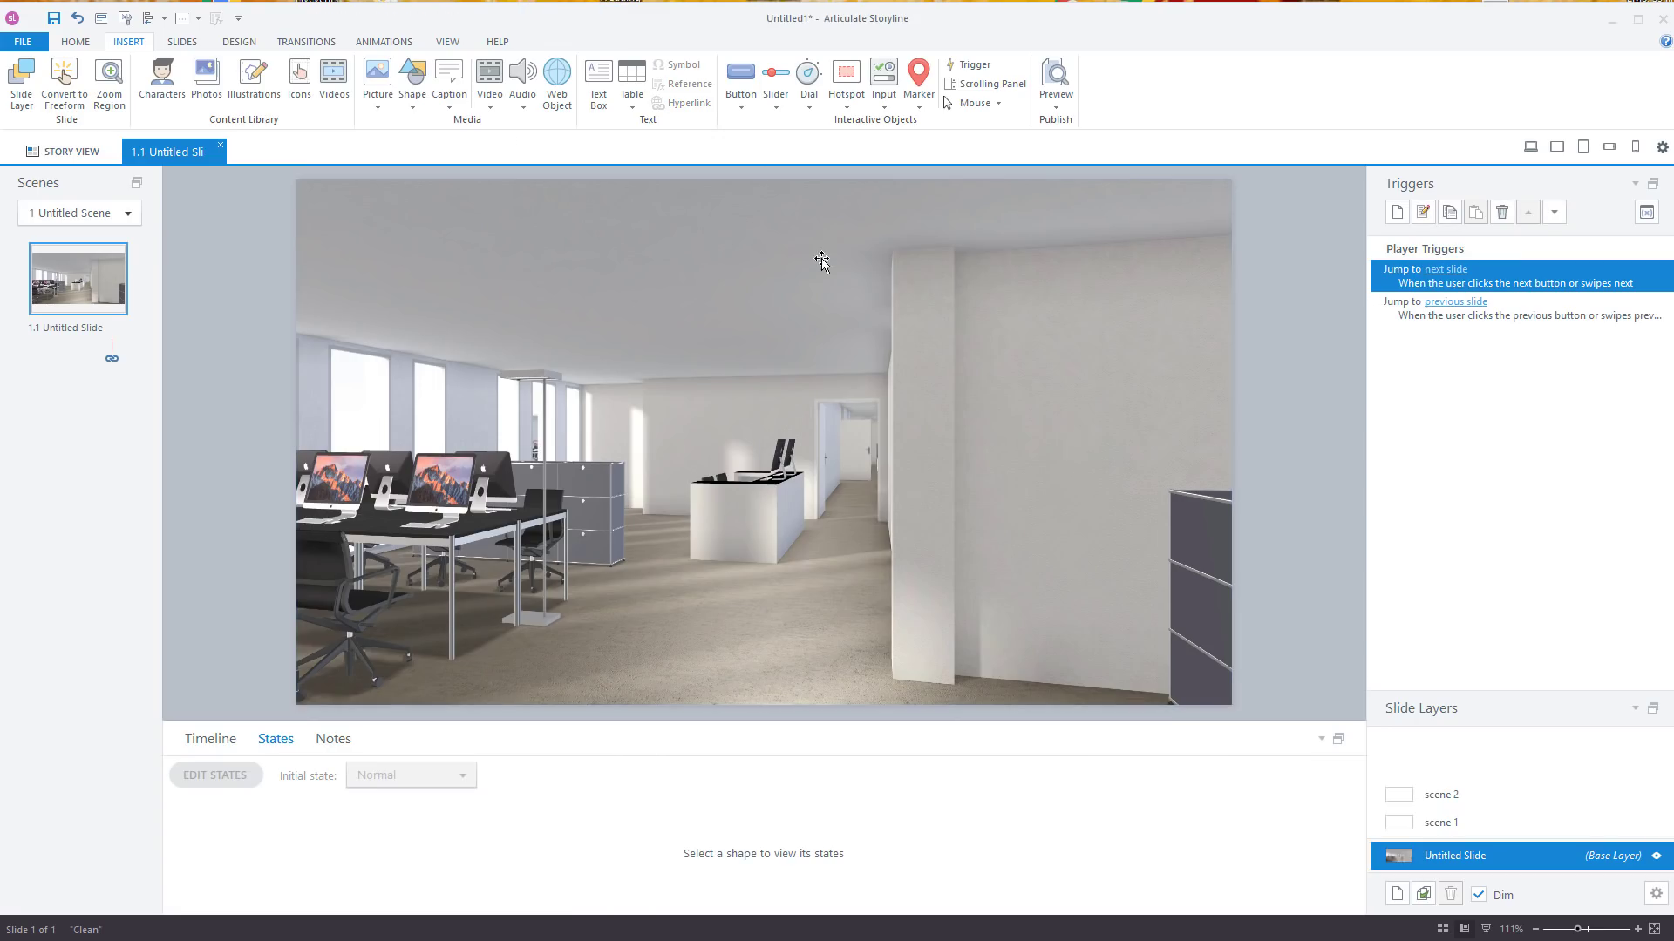
Step: Draw a plain 'Scene 1' button on the lower-right wall, then open the scene 1 layer
{"action": "left_click", "coordinate": [740, 81]}
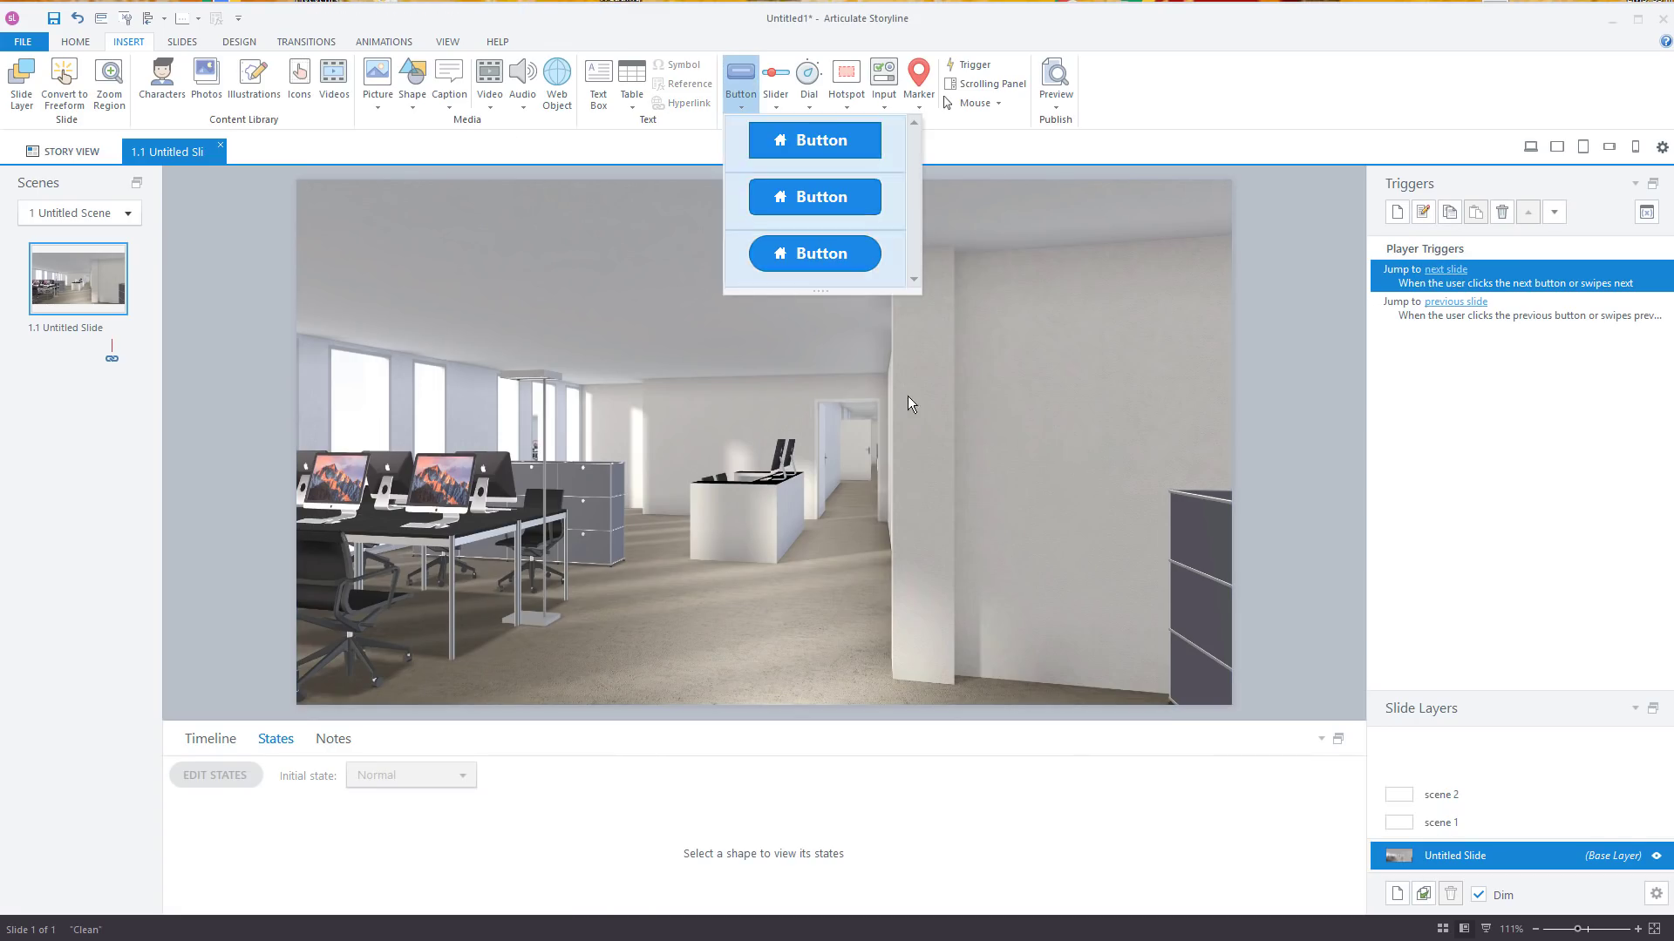
{"action": "left_click", "coordinate": [800, 144]}
{"action": "left_click_drag", "start_coordinate": [953, 607], "coordinate": [1030, 640]}
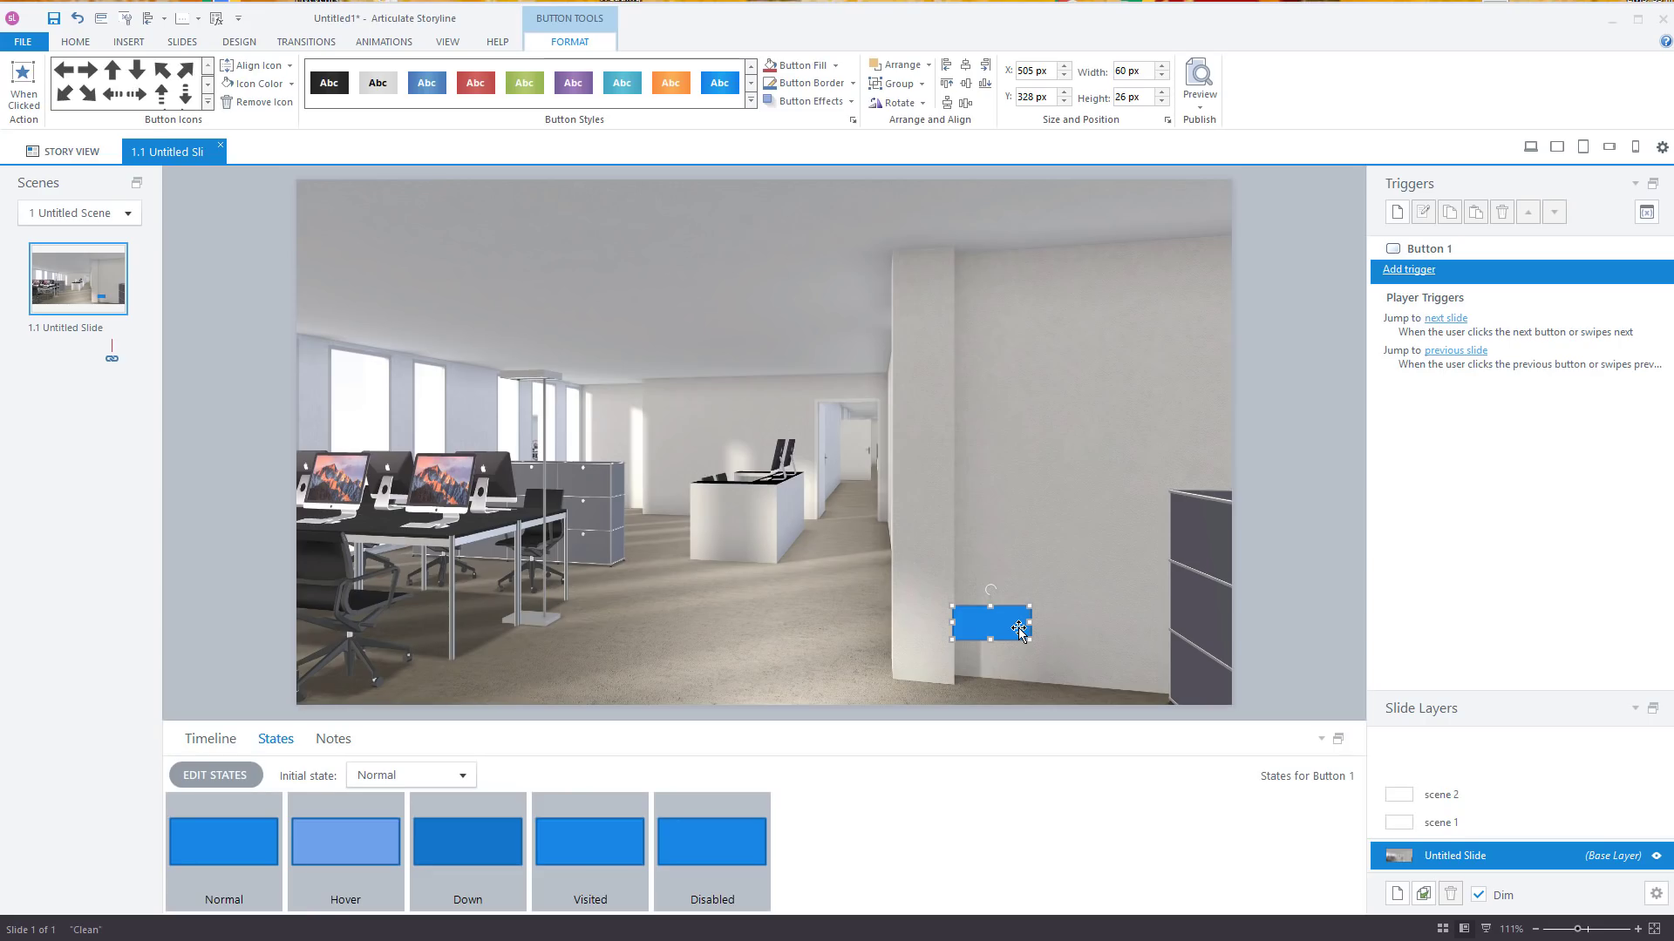
{"action": "type", "text": "Scene 1"}
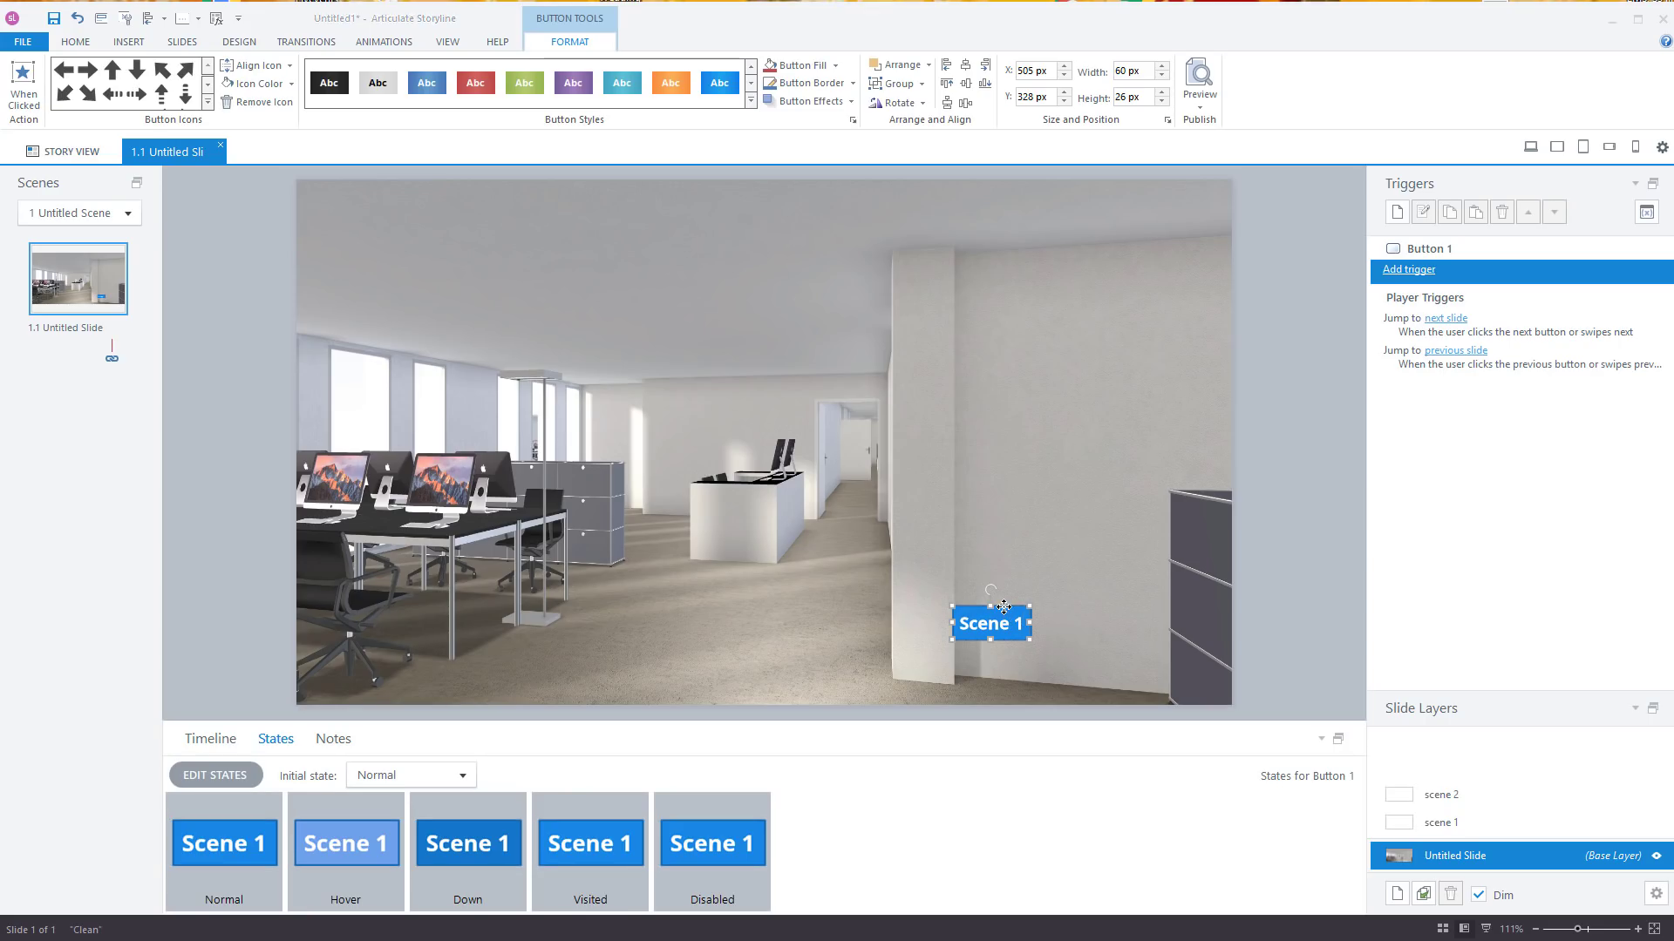
{"action": "left_click", "coordinate": [1481, 821]}
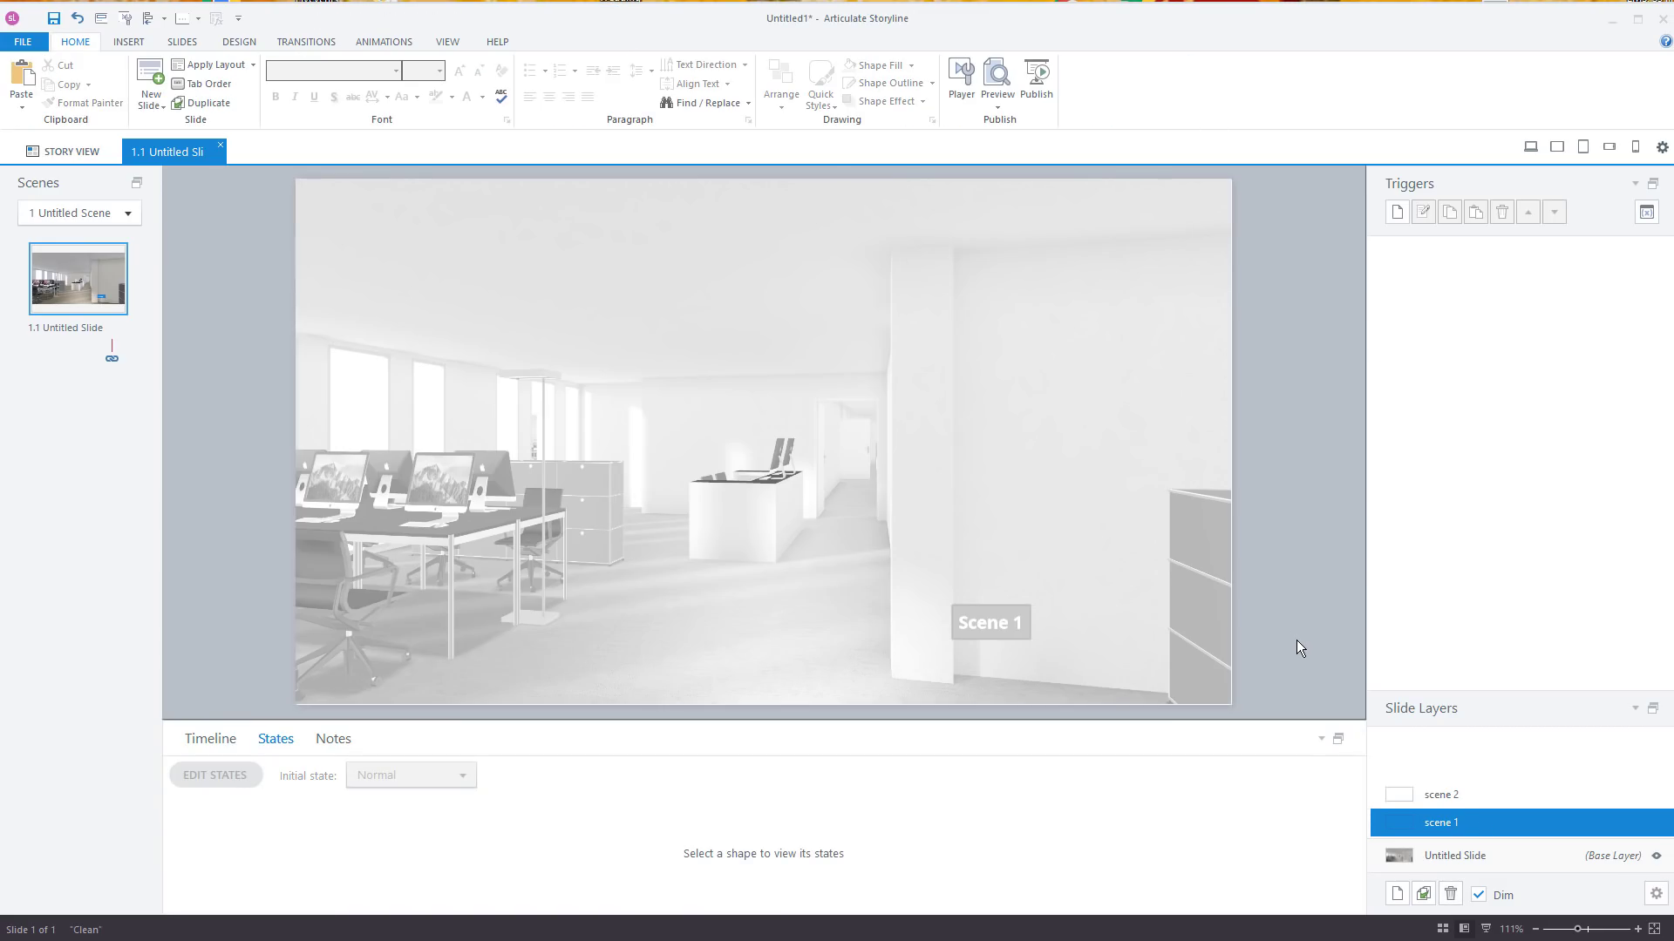
Step: Remove the accidental duplicate of the scene 1 layer and return to the base slide
{"action": "key", "text": "ctrl+d"}
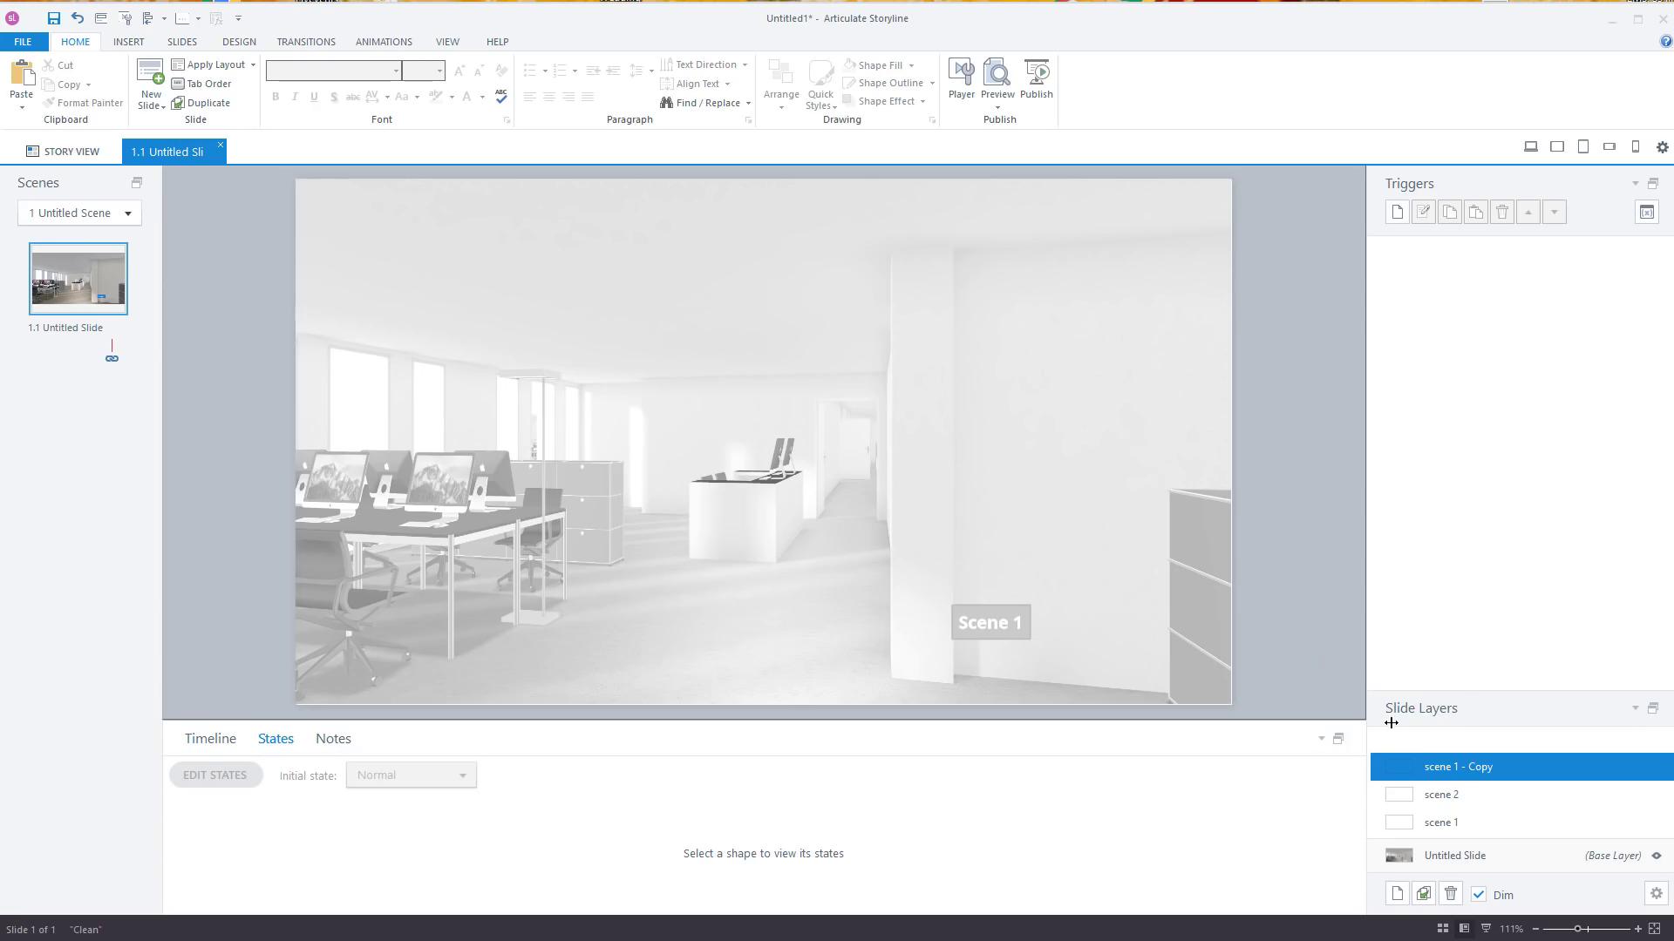
{"action": "left_click", "coordinate": [1452, 896]}
{"action": "left_click", "coordinate": [1458, 849]}
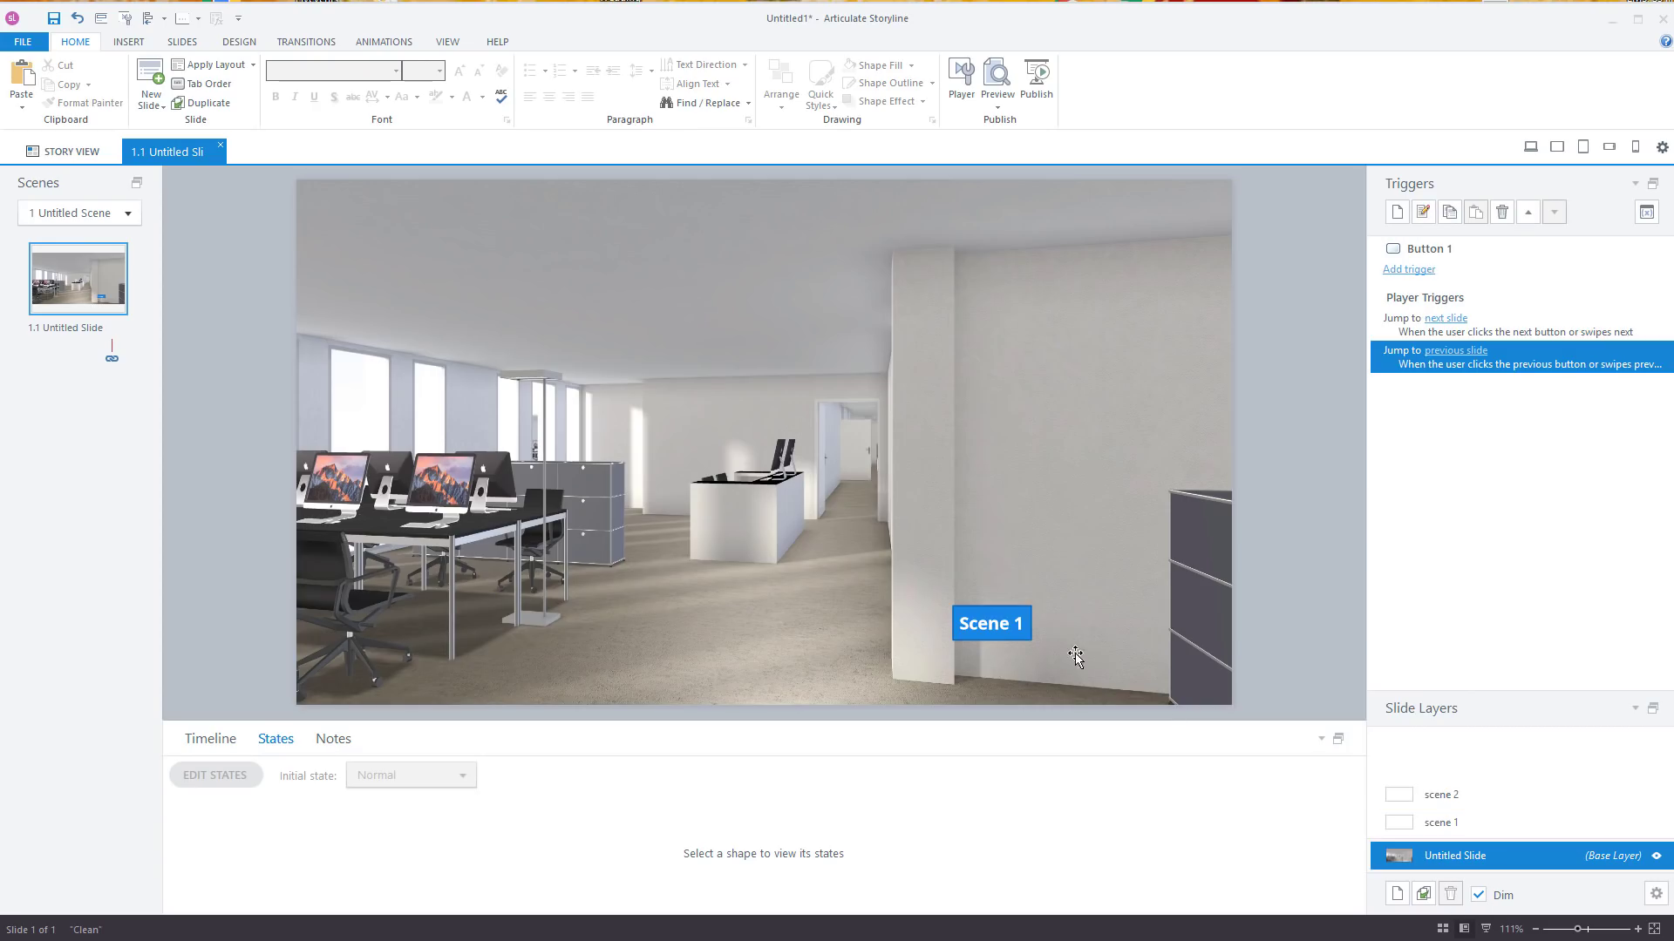
Step: Paste a copy of the Scene 1 button onto the scene 1 layer, relabel it Scene 2, then reselect the base button
{"action": "left_click", "coordinate": [1032, 615]}
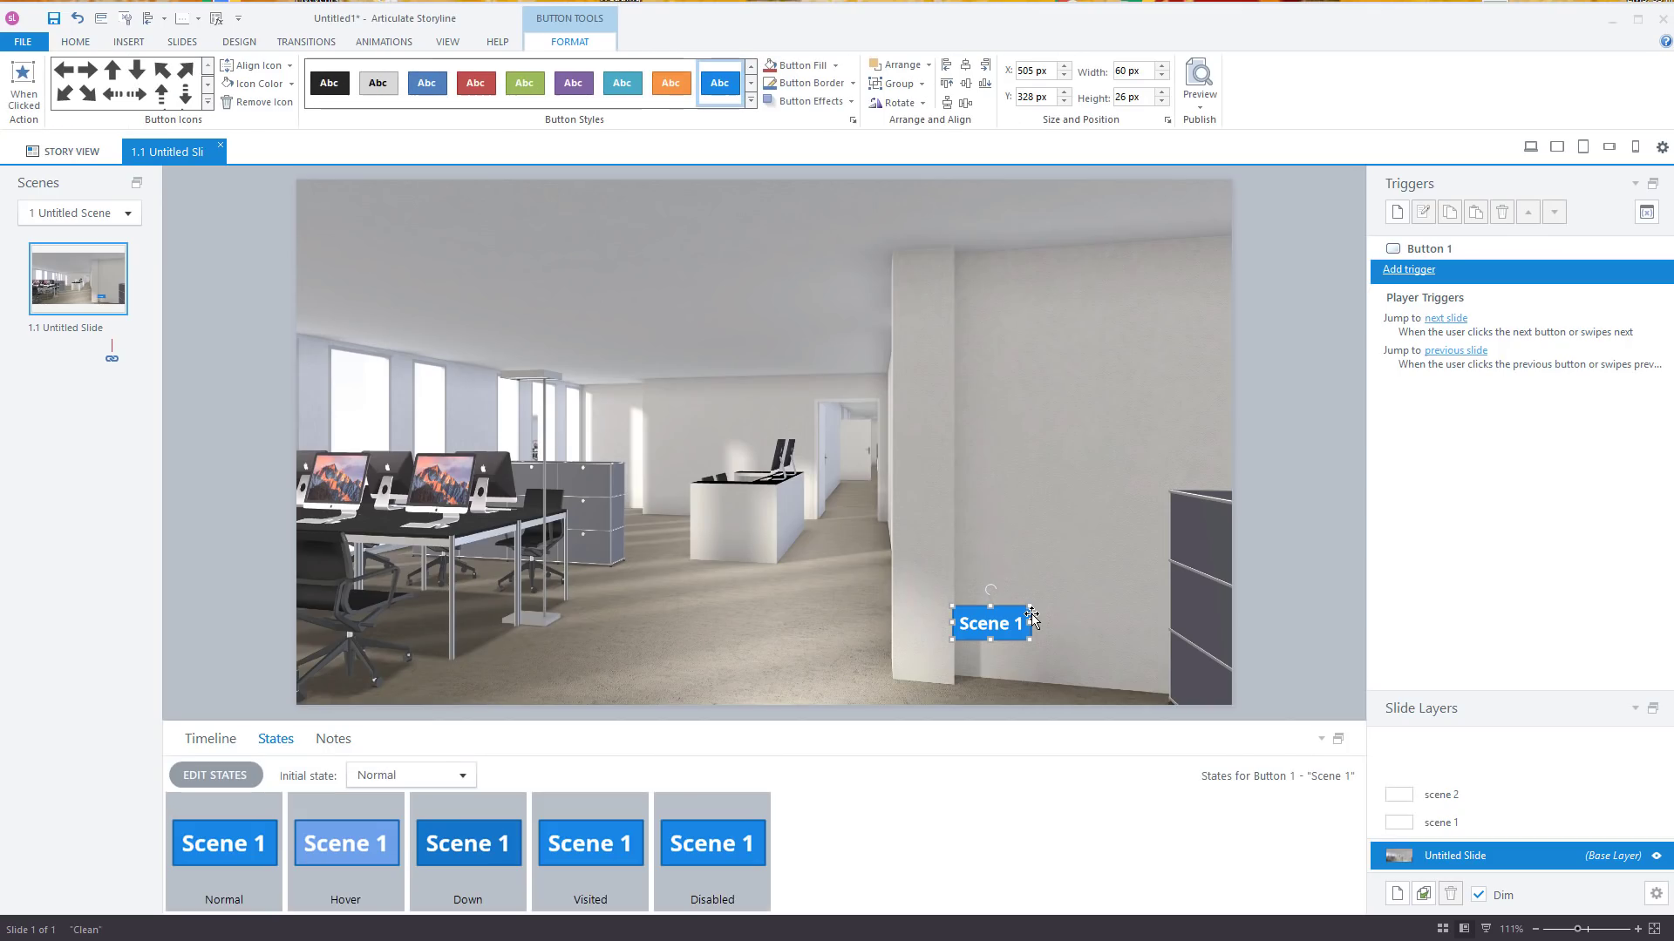
{"action": "left_click", "coordinate": [1430, 822]}
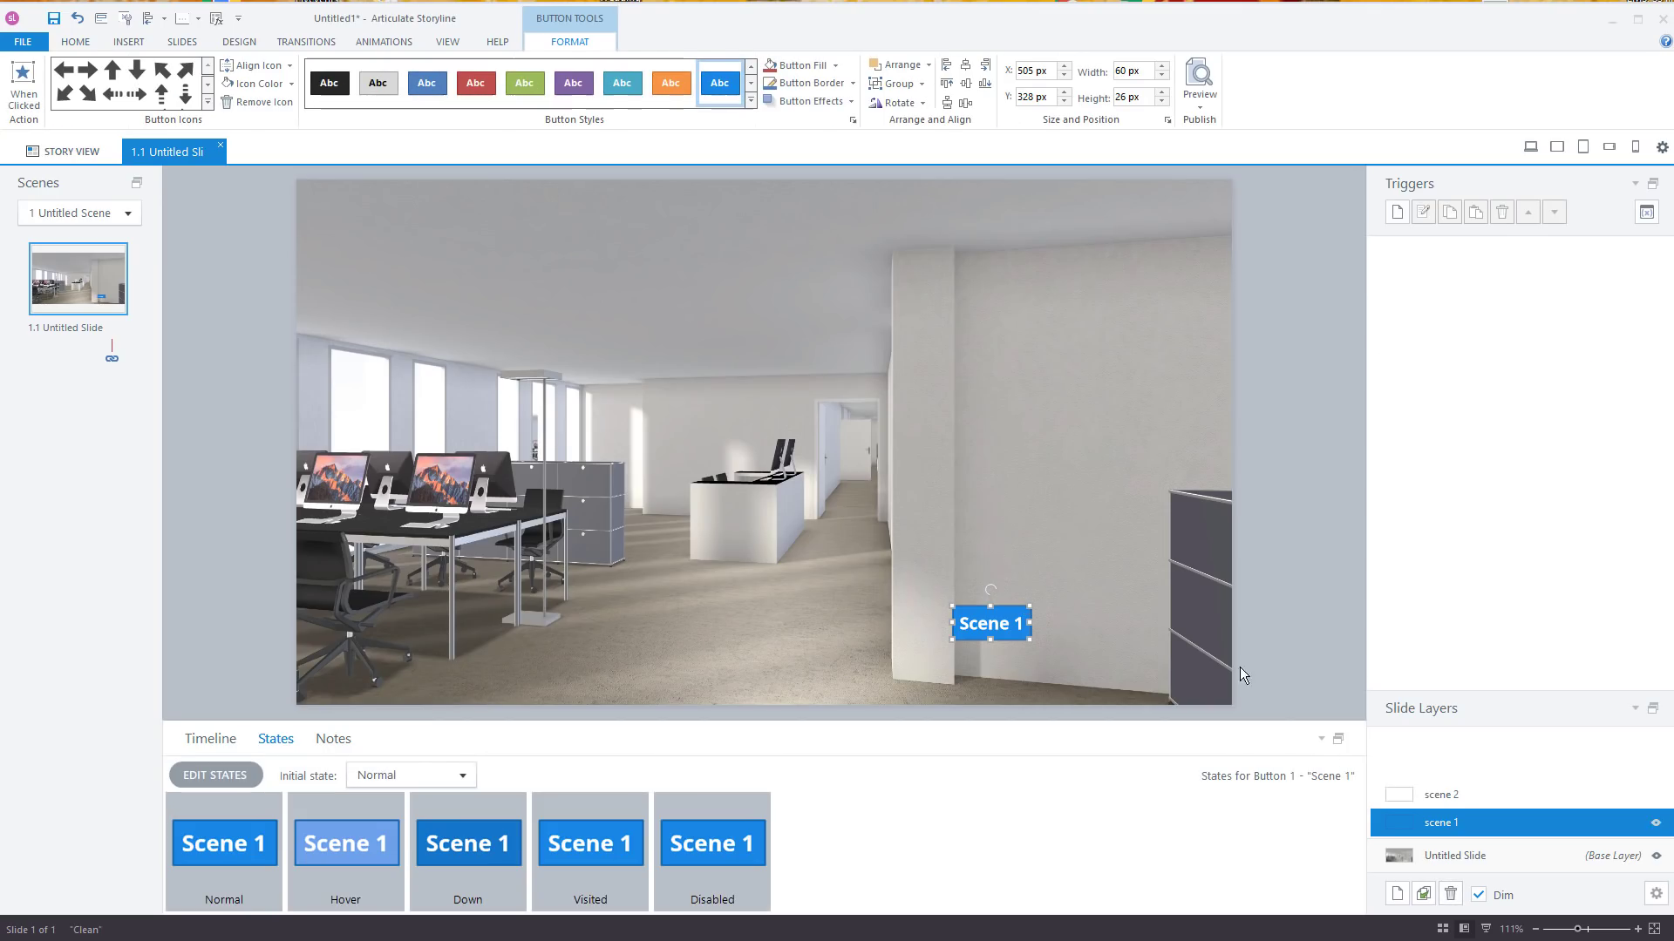
{"action": "key", "text": "Tab"}
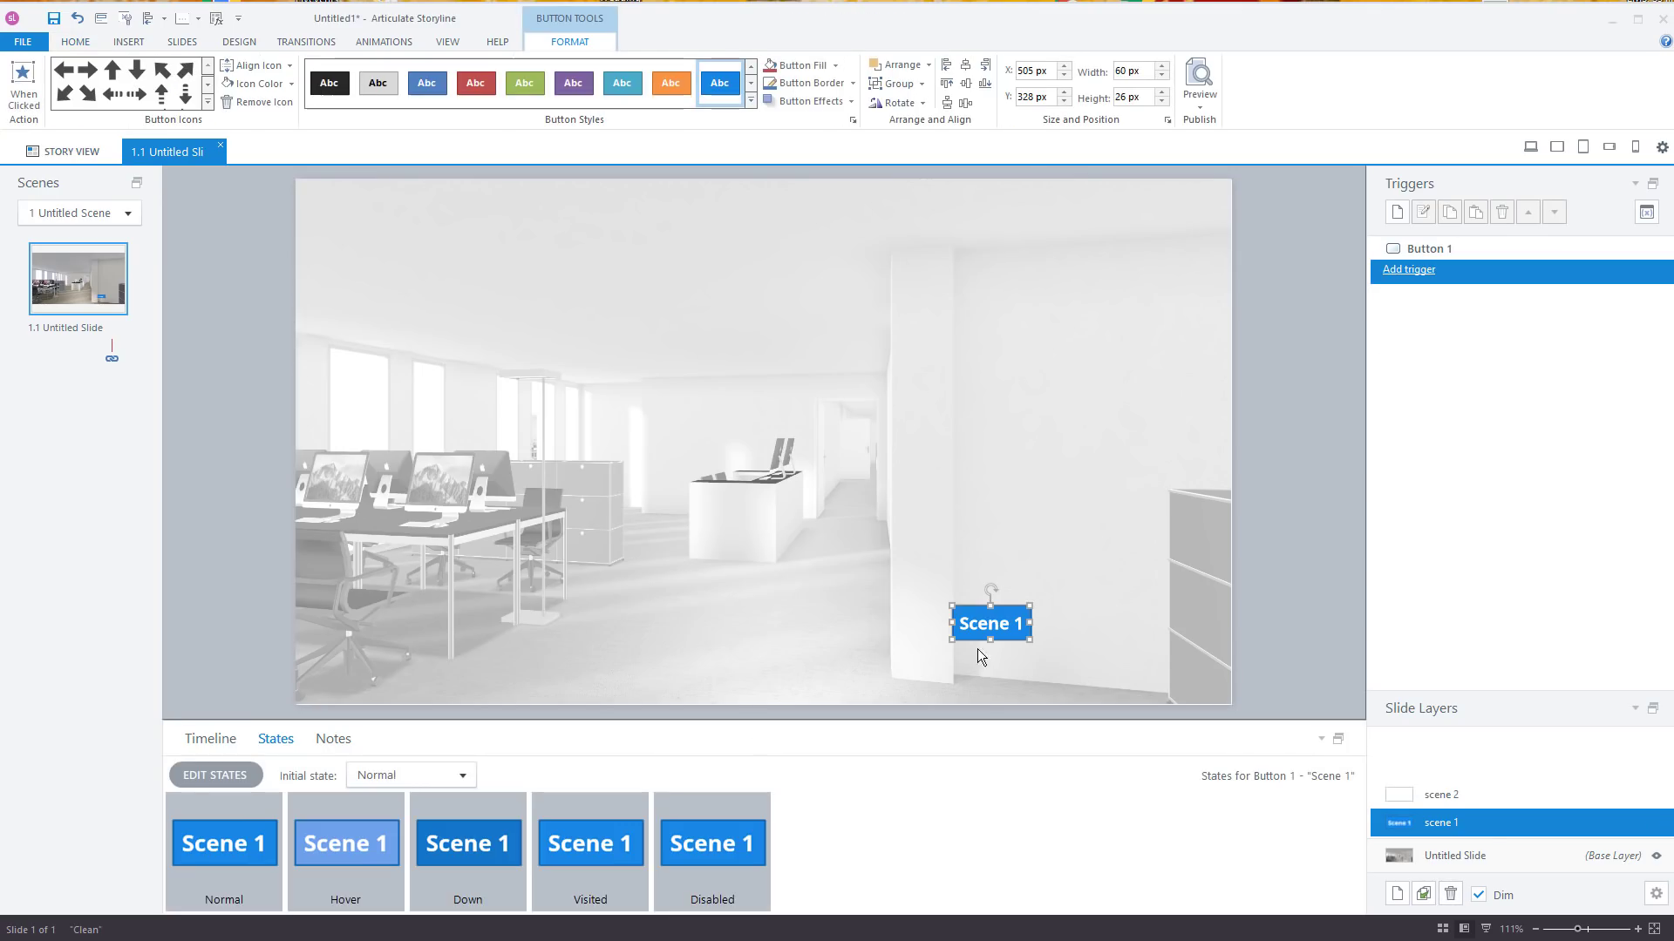
{"action": "double_click", "coordinate": [1018, 624]}
{"action": "type", "text": "2"}
{"action": "left_click", "coordinate": [1295, 666]}
{"action": "left_click", "coordinate": [1447, 854]}
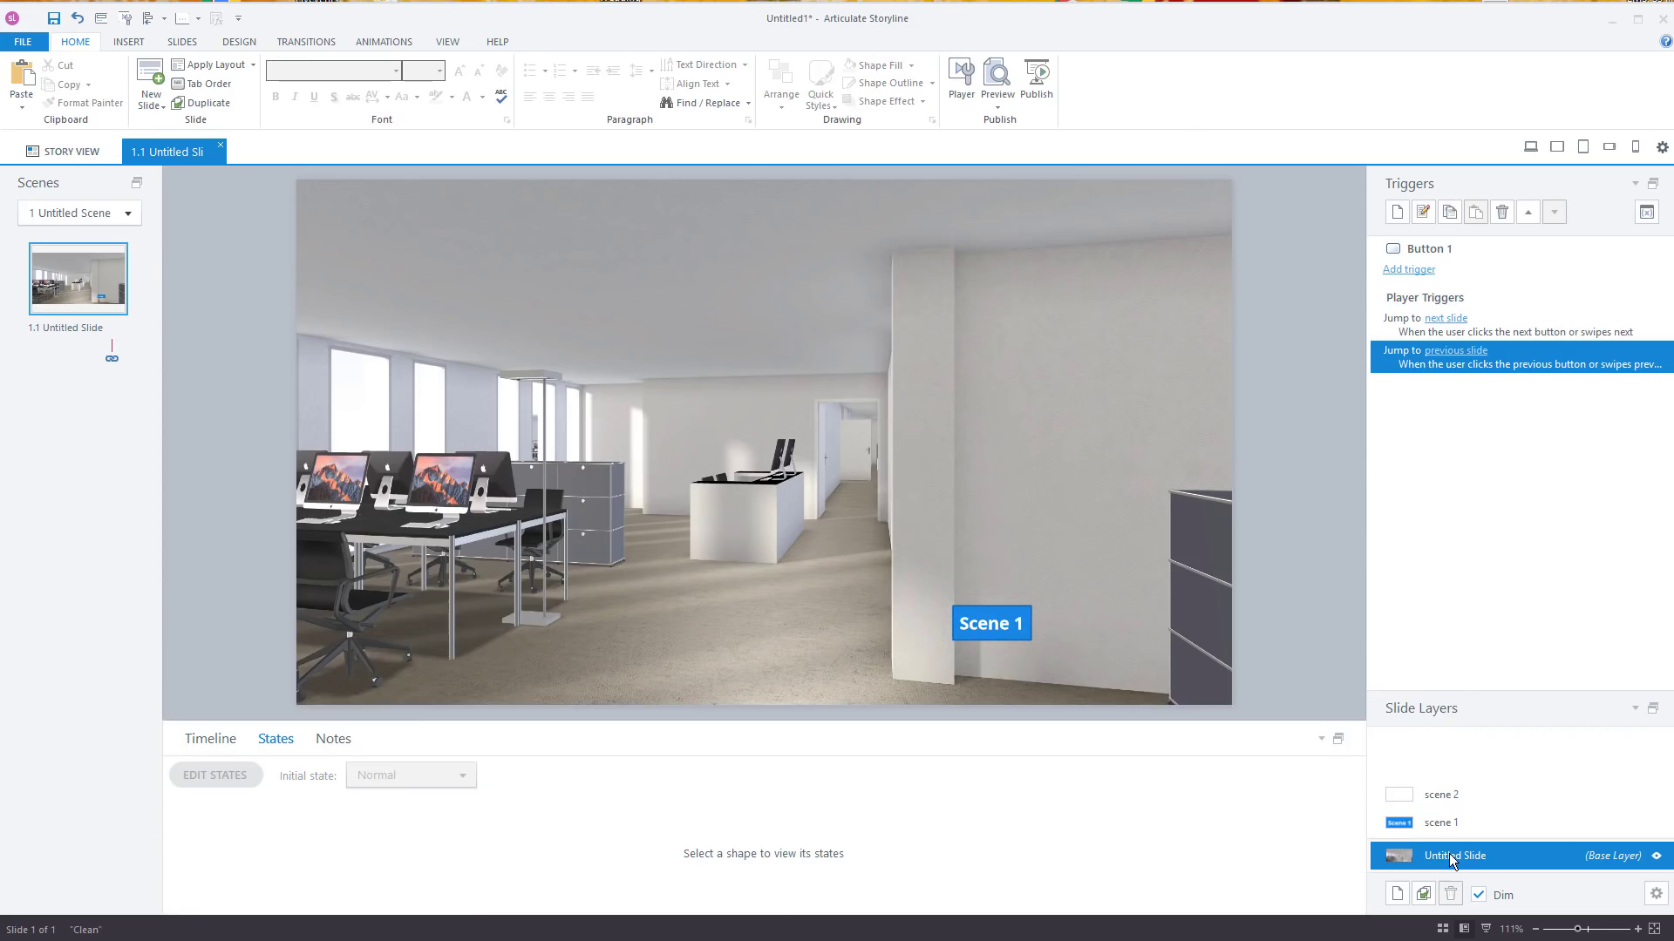
{"action": "left_click", "coordinate": [1031, 613]}
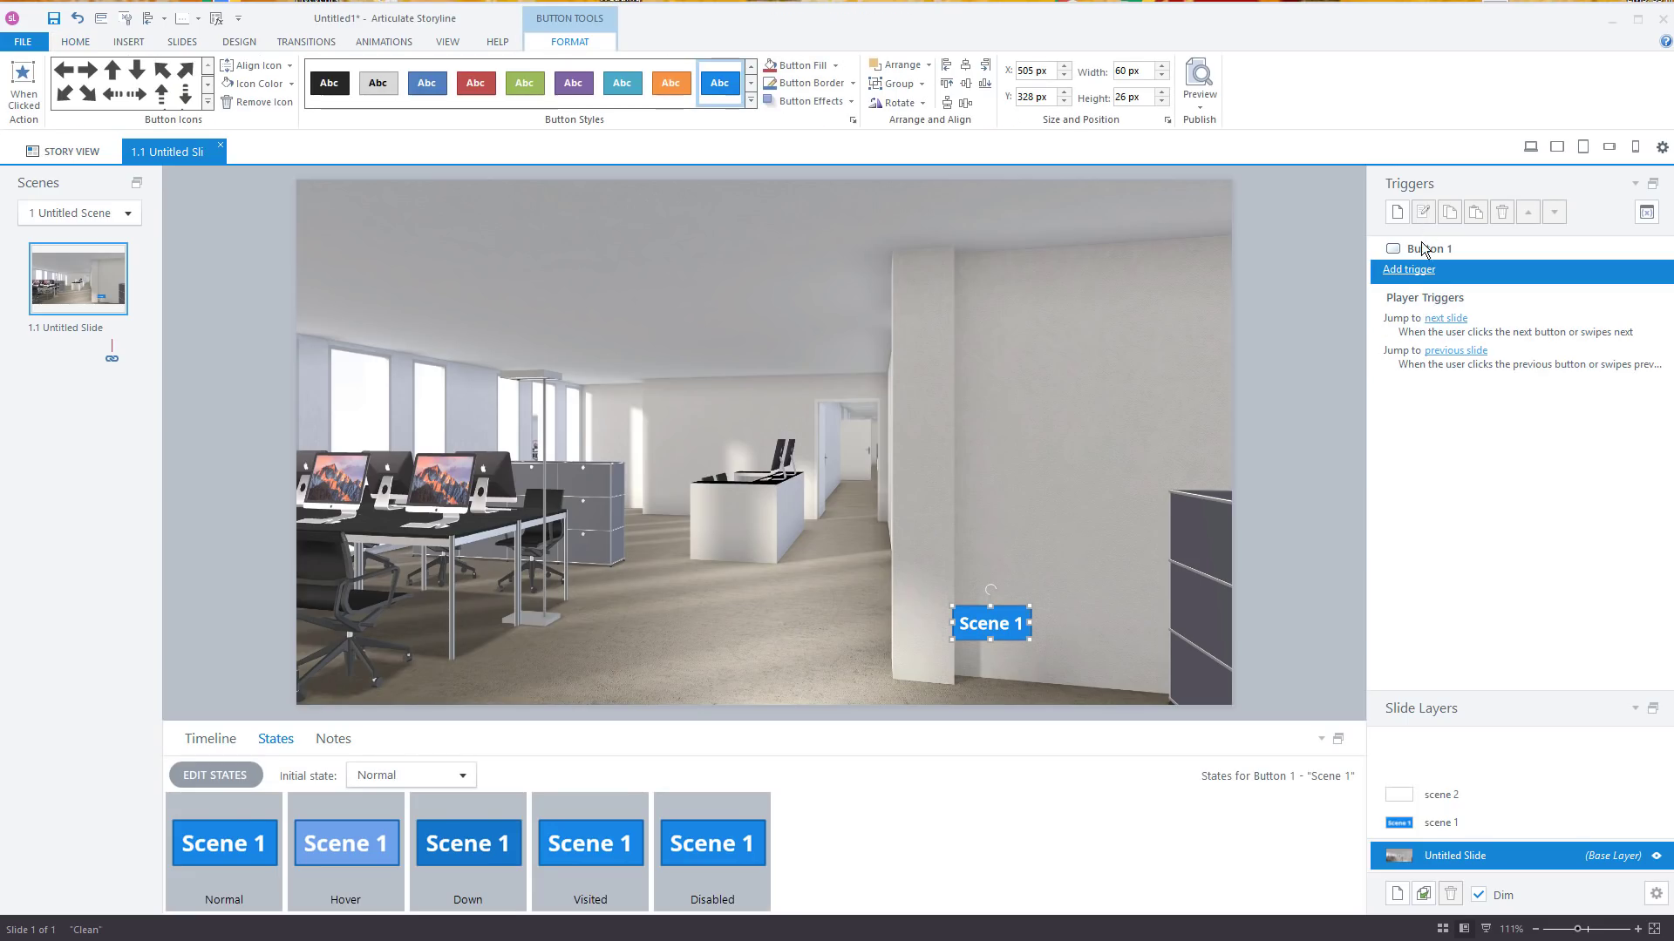
Step: Give the Scene 1 button a trigger that shows the scene 1 layer
{"action": "left_click", "coordinate": [1400, 271]}
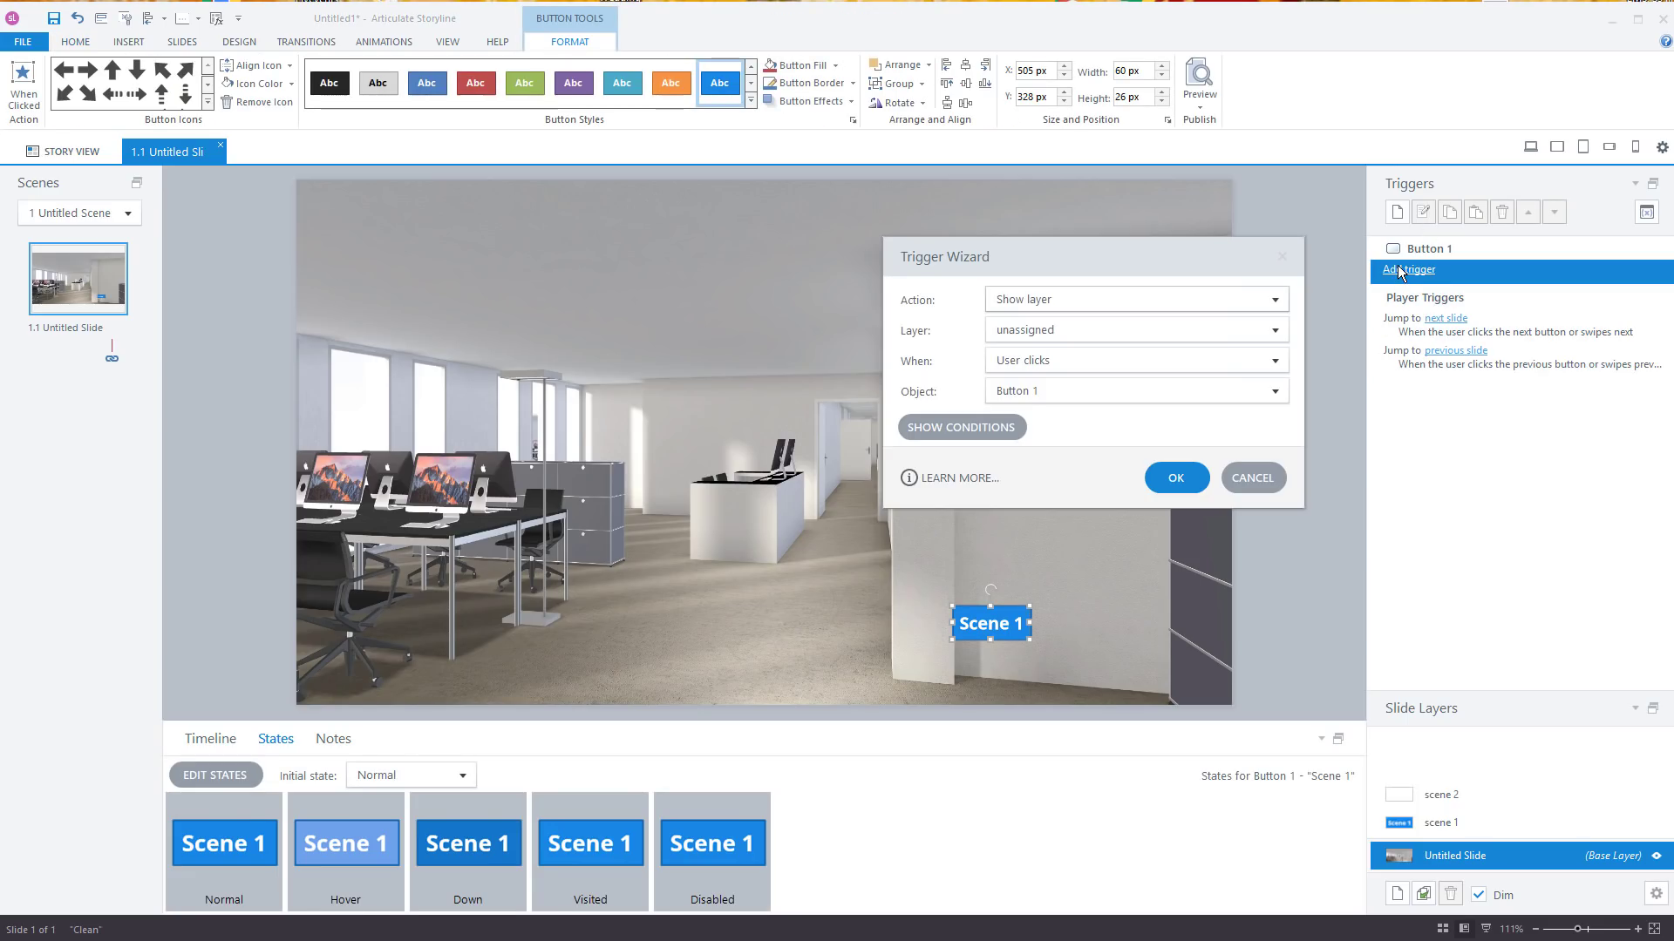
{"action": "left_click", "coordinate": [1275, 329]}
{"action": "left_click", "coordinate": [1053, 395]}
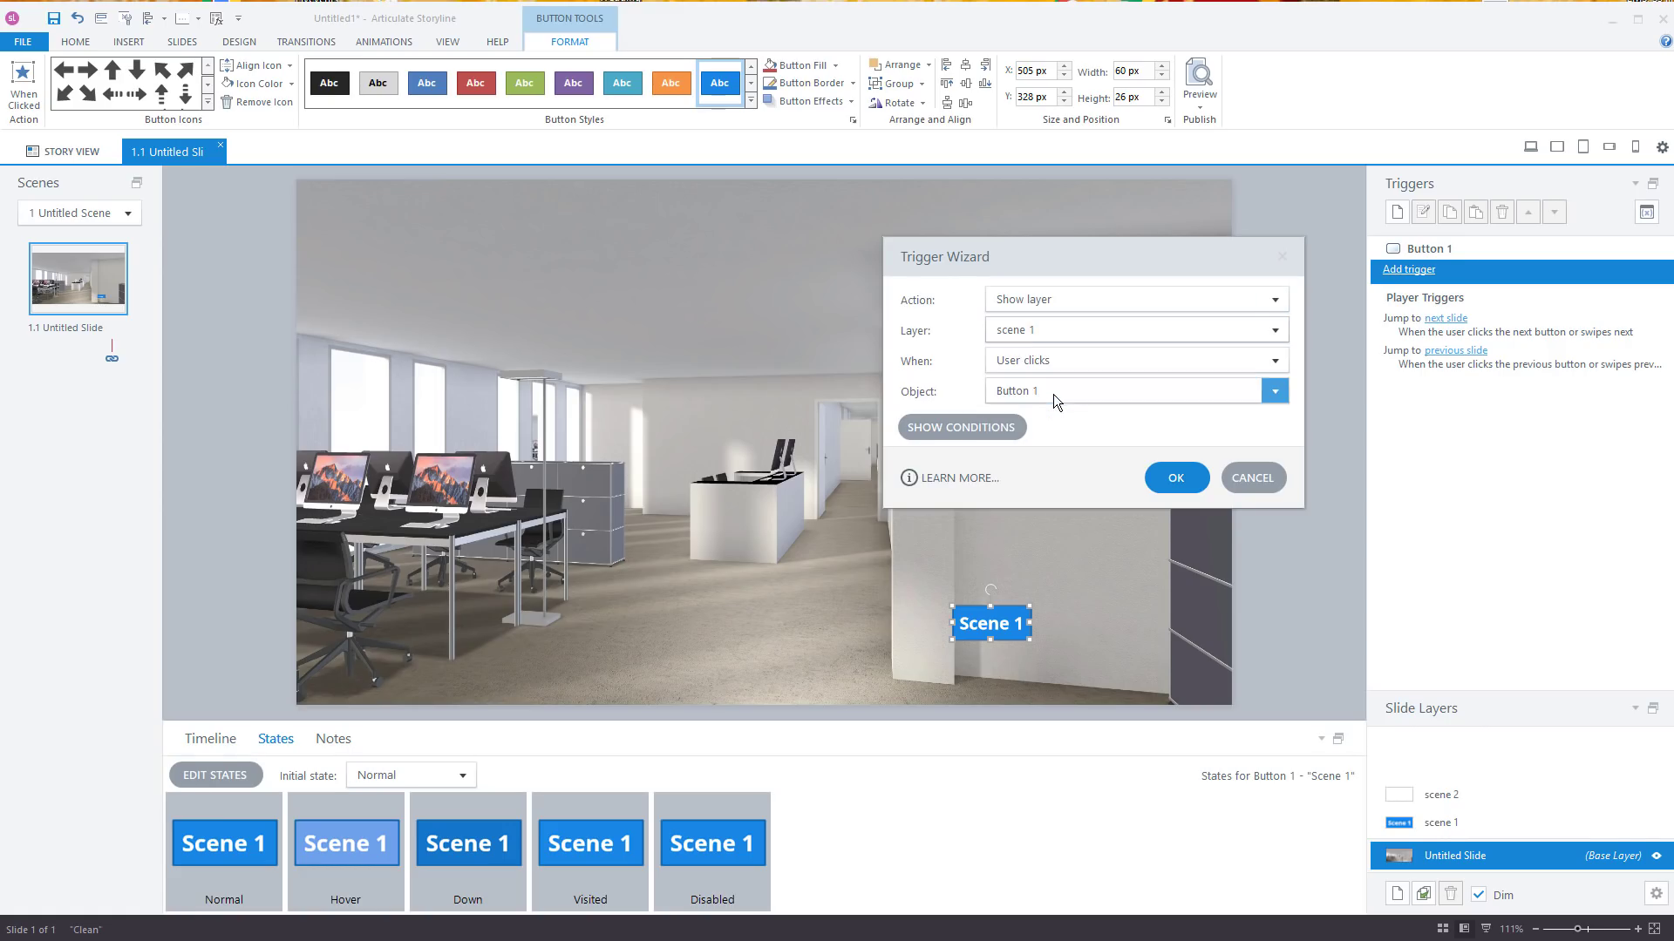
{"action": "left_click", "coordinate": [1189, 485]}
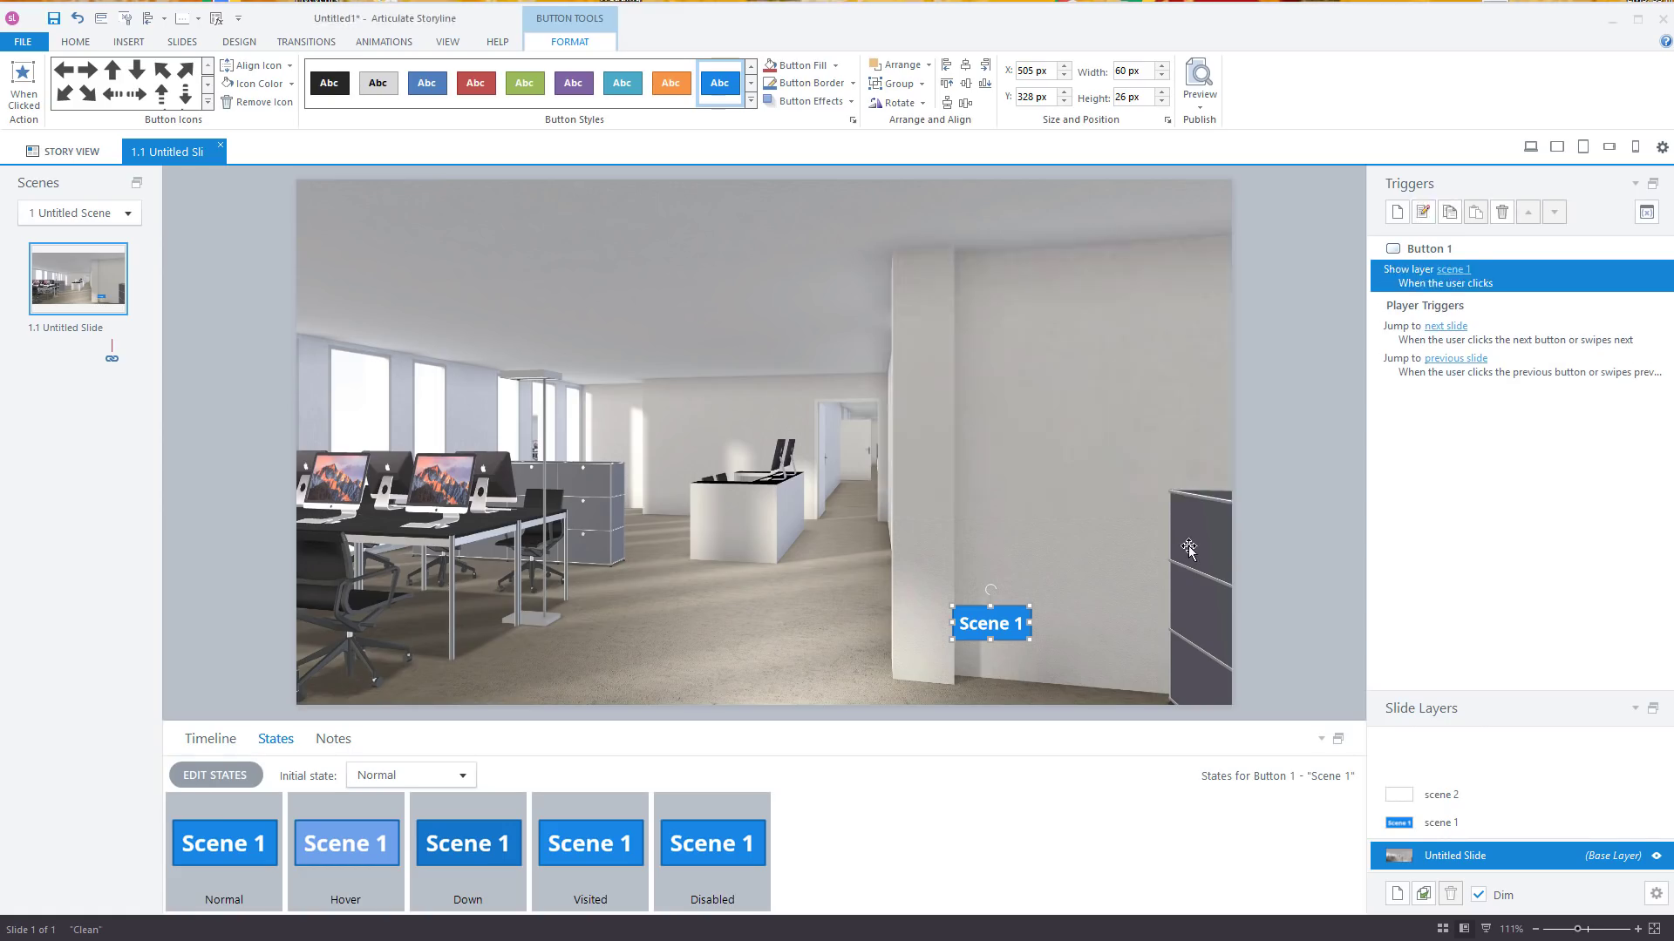
Step: On the scene 1 layer, make the Scene 2 button show the scene 2 layer and style it orange
{"action": "left_click", "coordinate": [1499, 827]}
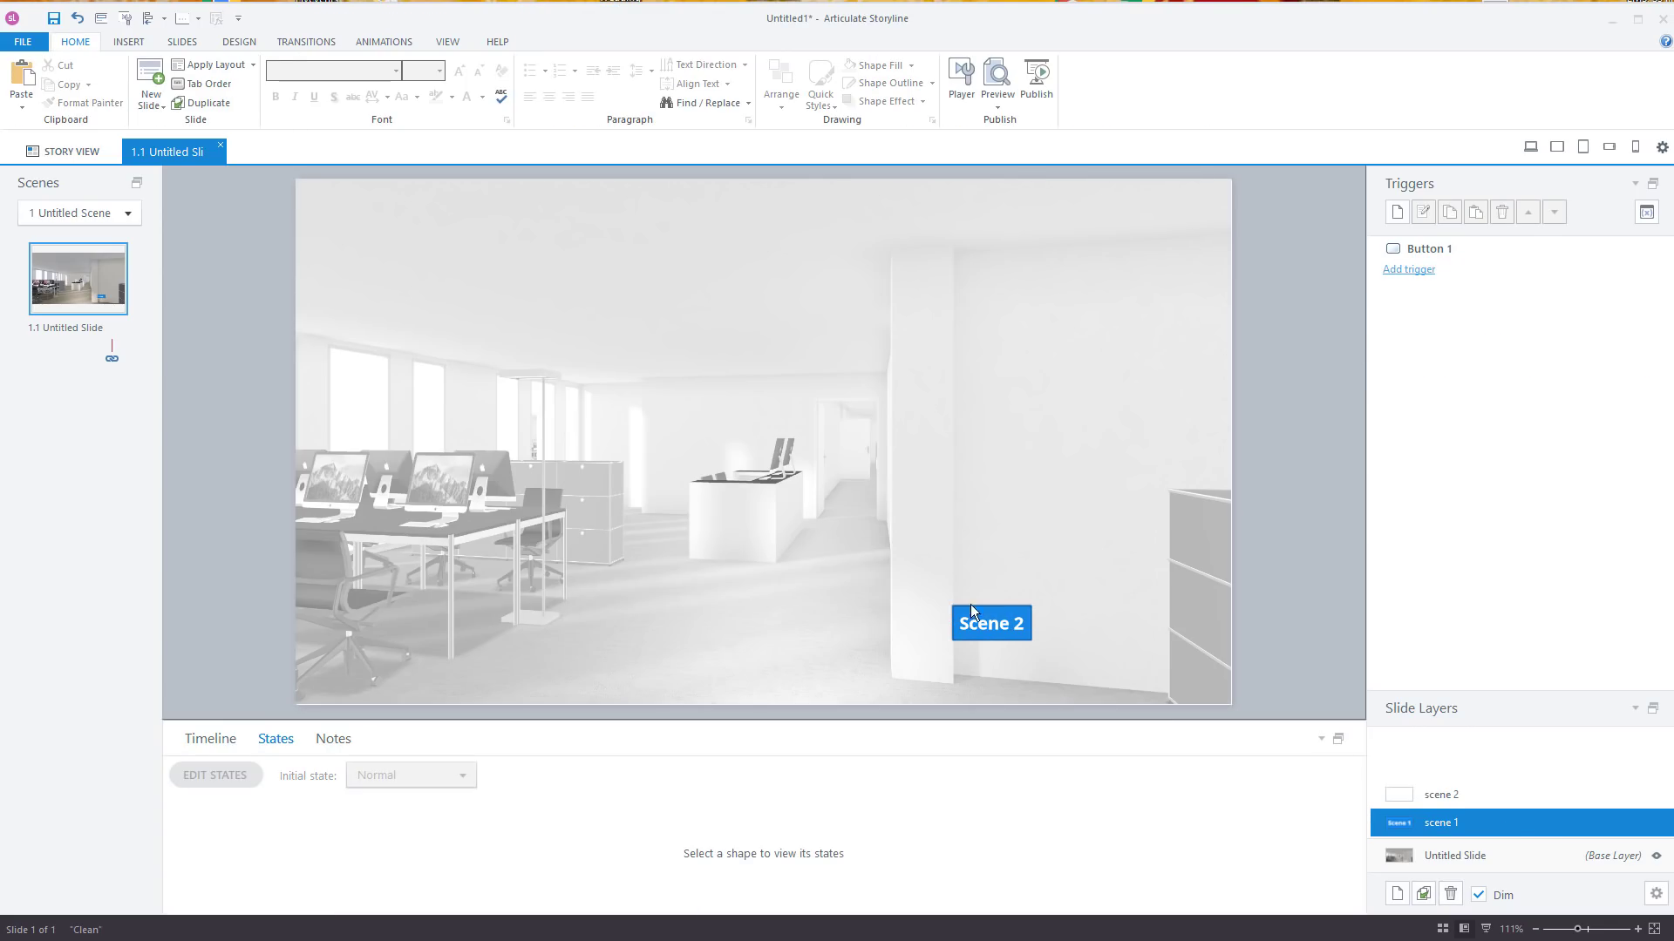
{"action": "left_click", "coordinate": [1408, 270]}
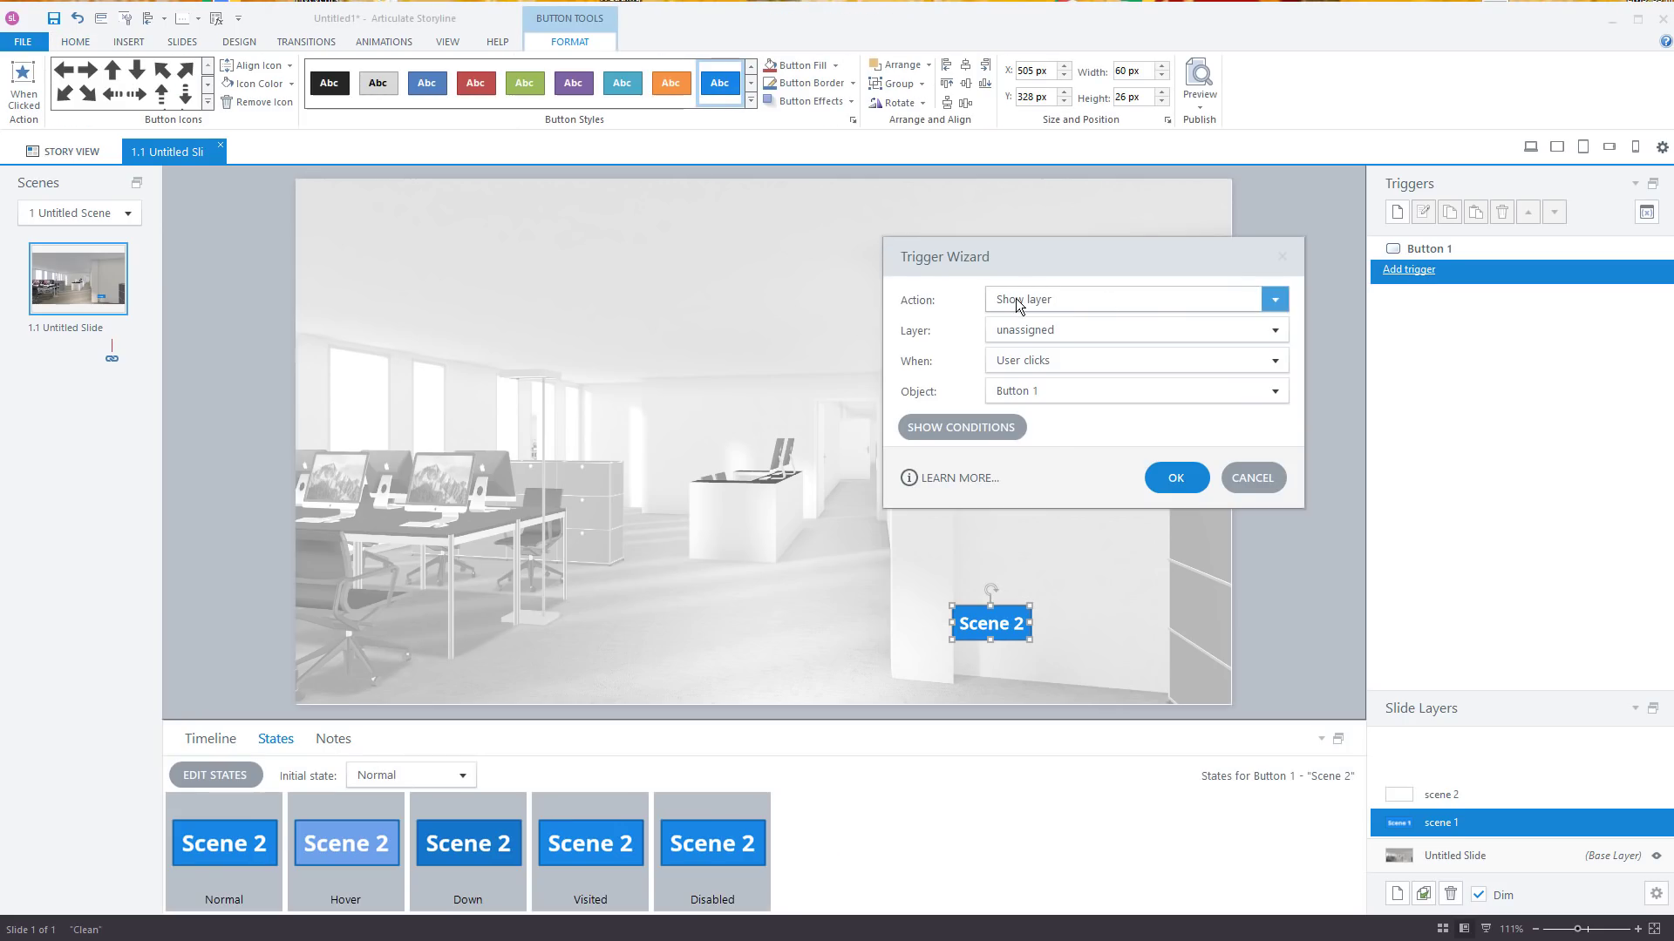
{"action": "left_click", "coordinate": [1029, 330]}
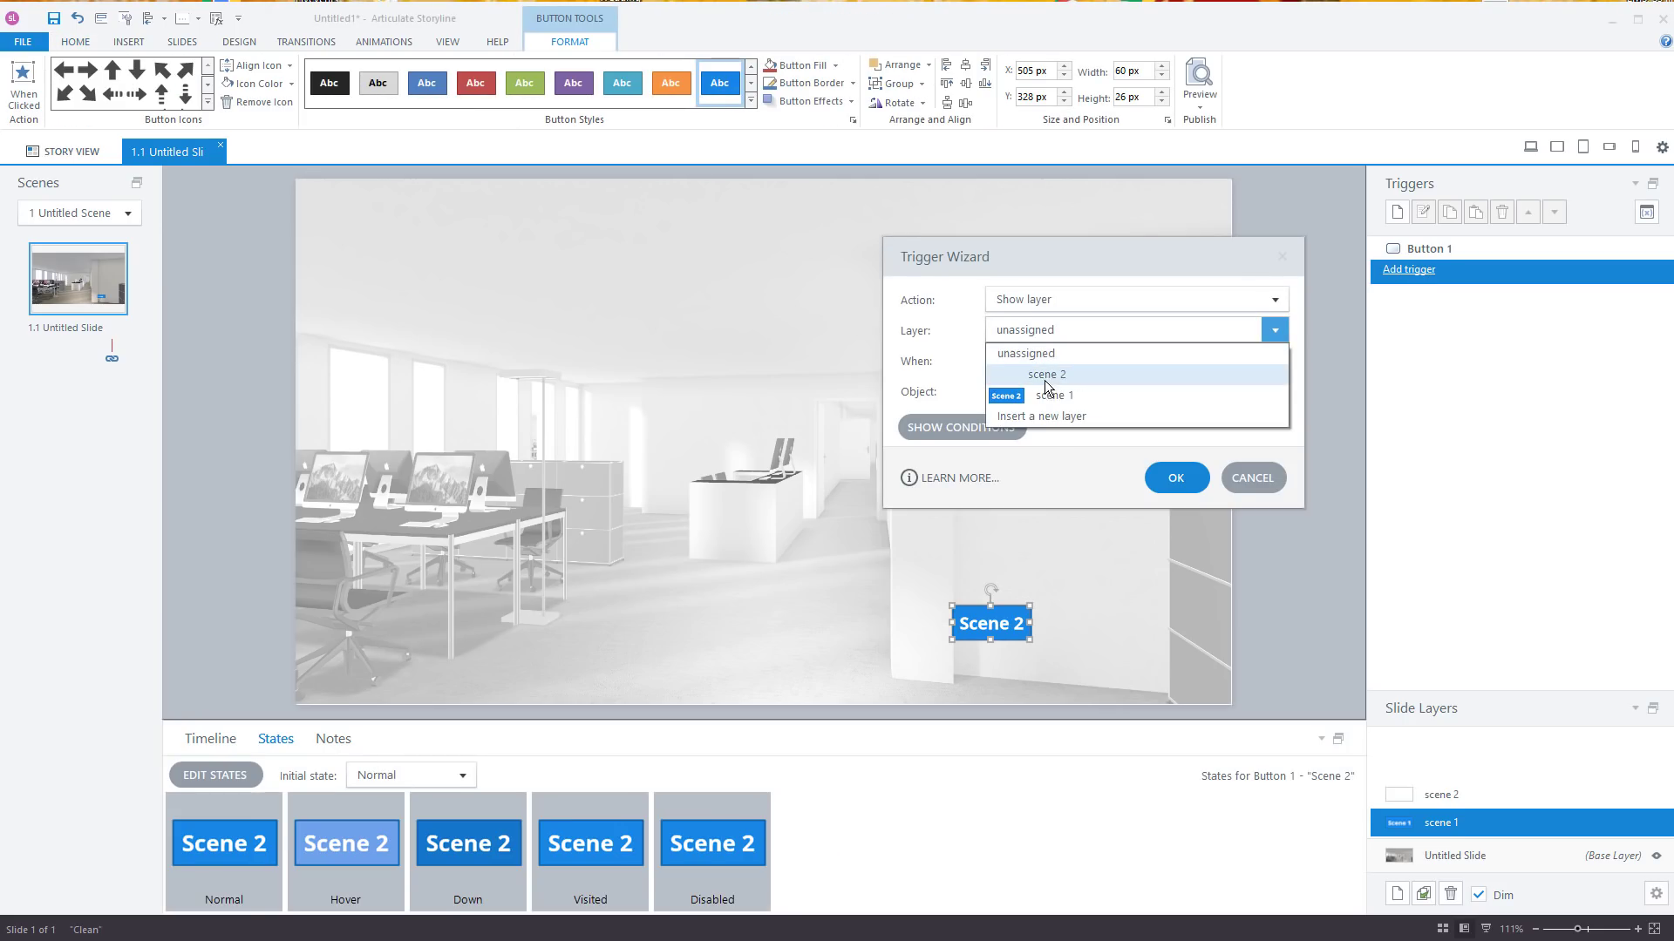
{"action": "left_click", "coordinate": [1046, 375]}
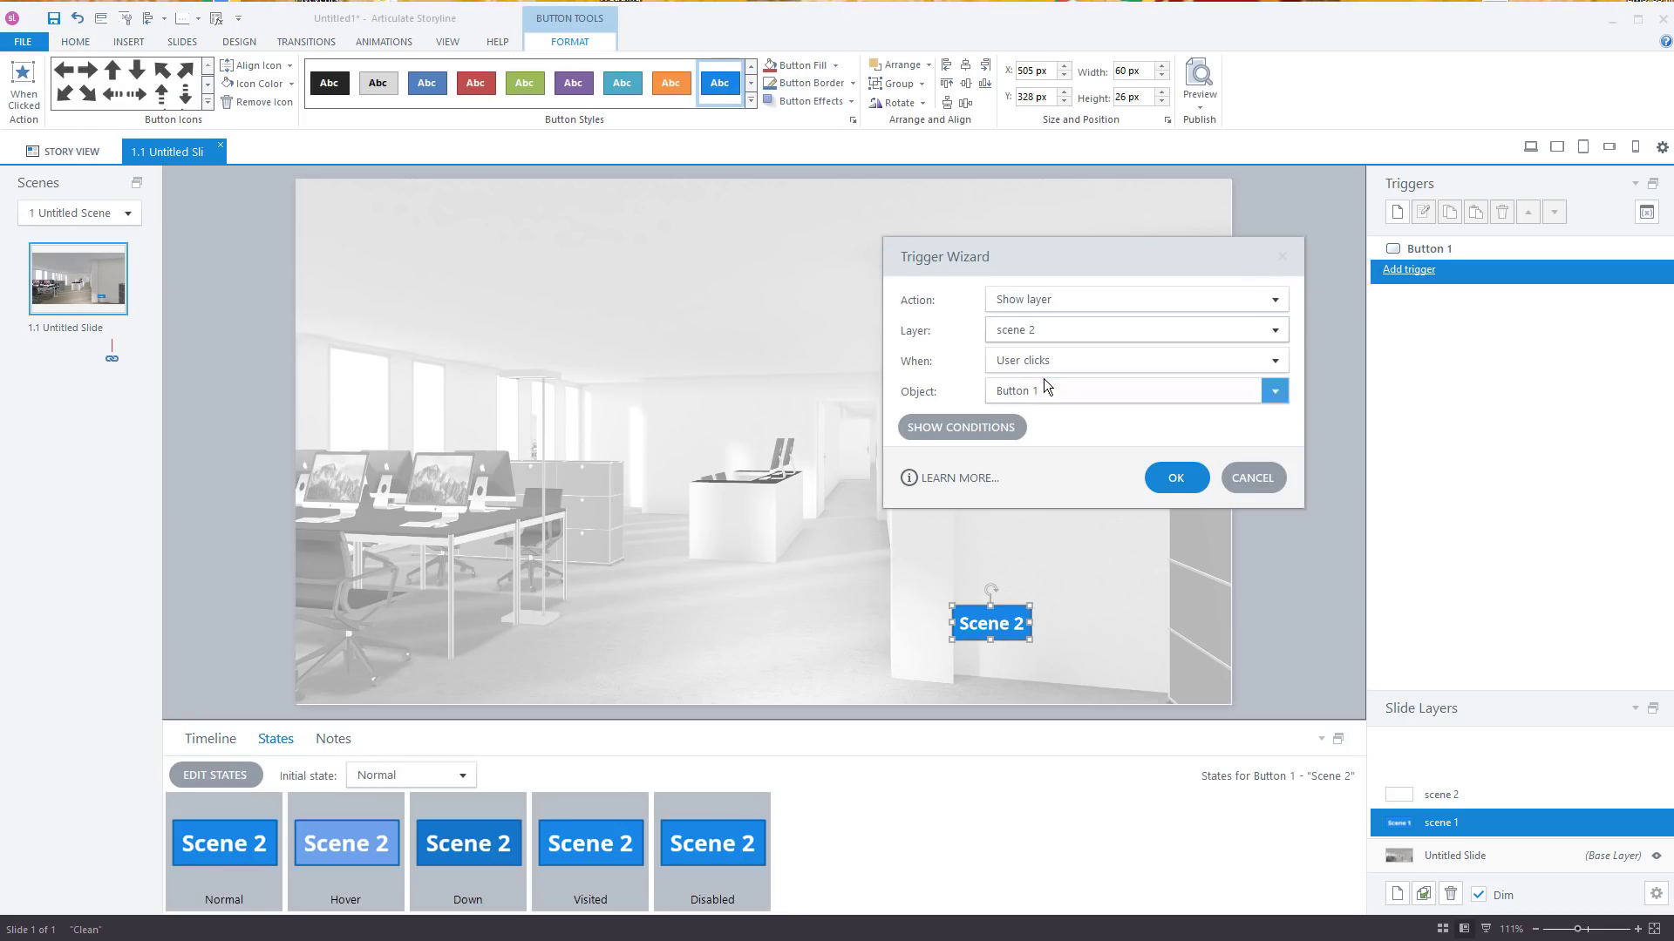
{"action": "left_click", "coordinate": [1177, 477]}
{"action": "left_click", "coordinate": [678, 81]}
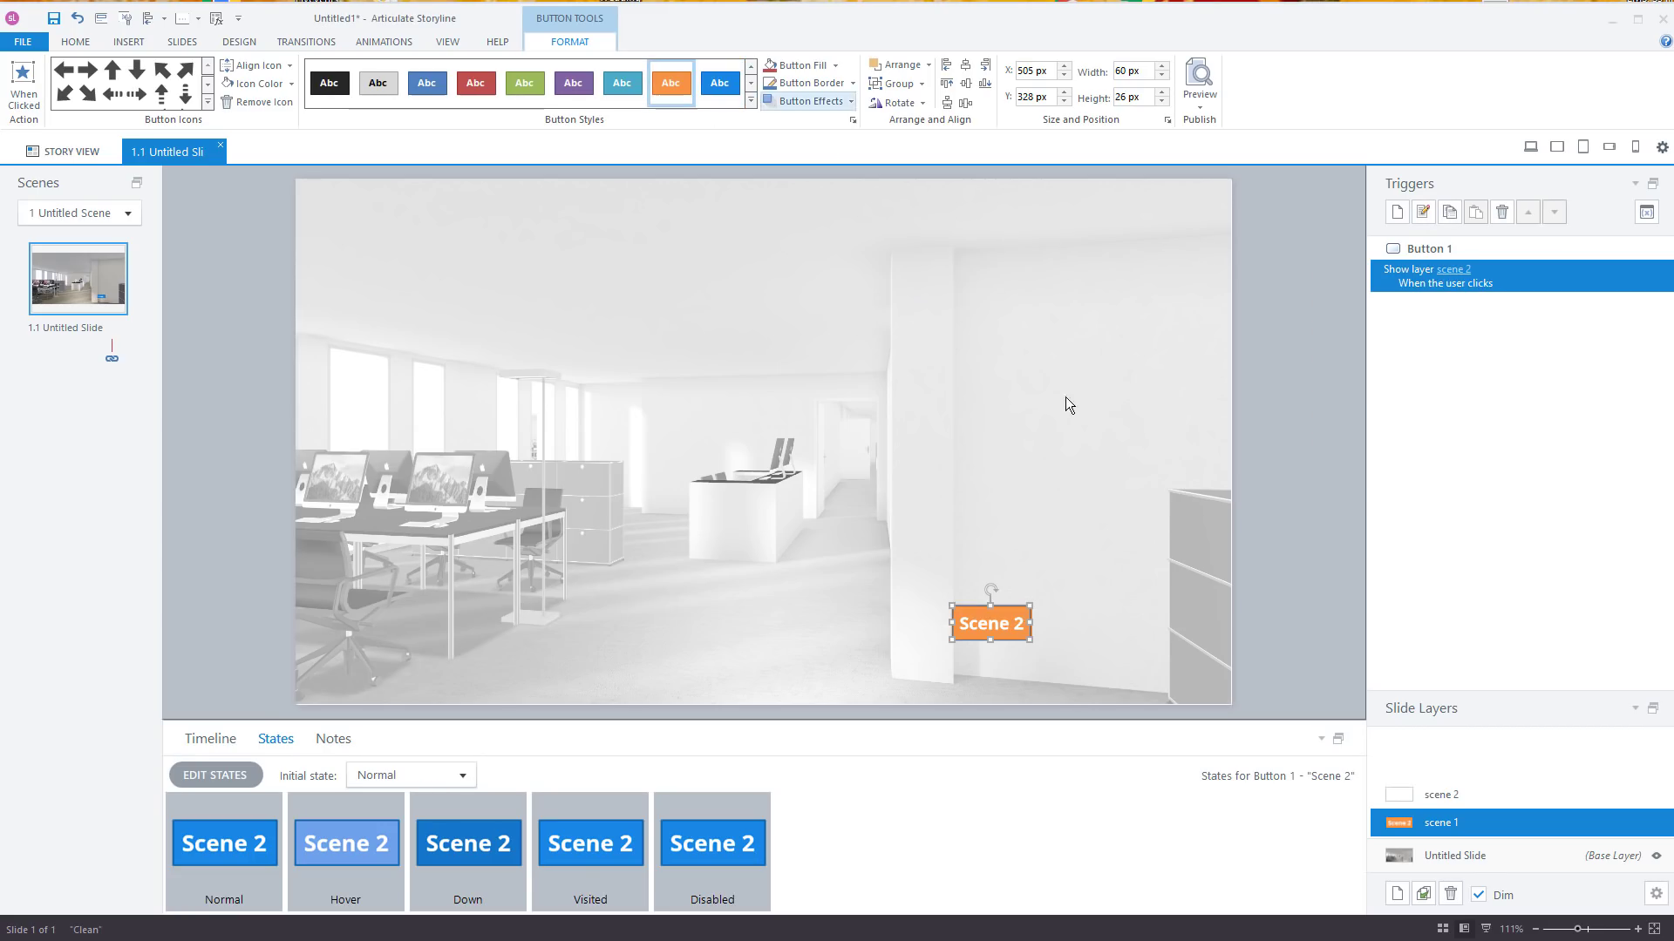
Step: Recheck the scene 1 layer, then select the Scene 1 button on the base slide
{"action": "left_click", "coordinate": [1278, 541]}
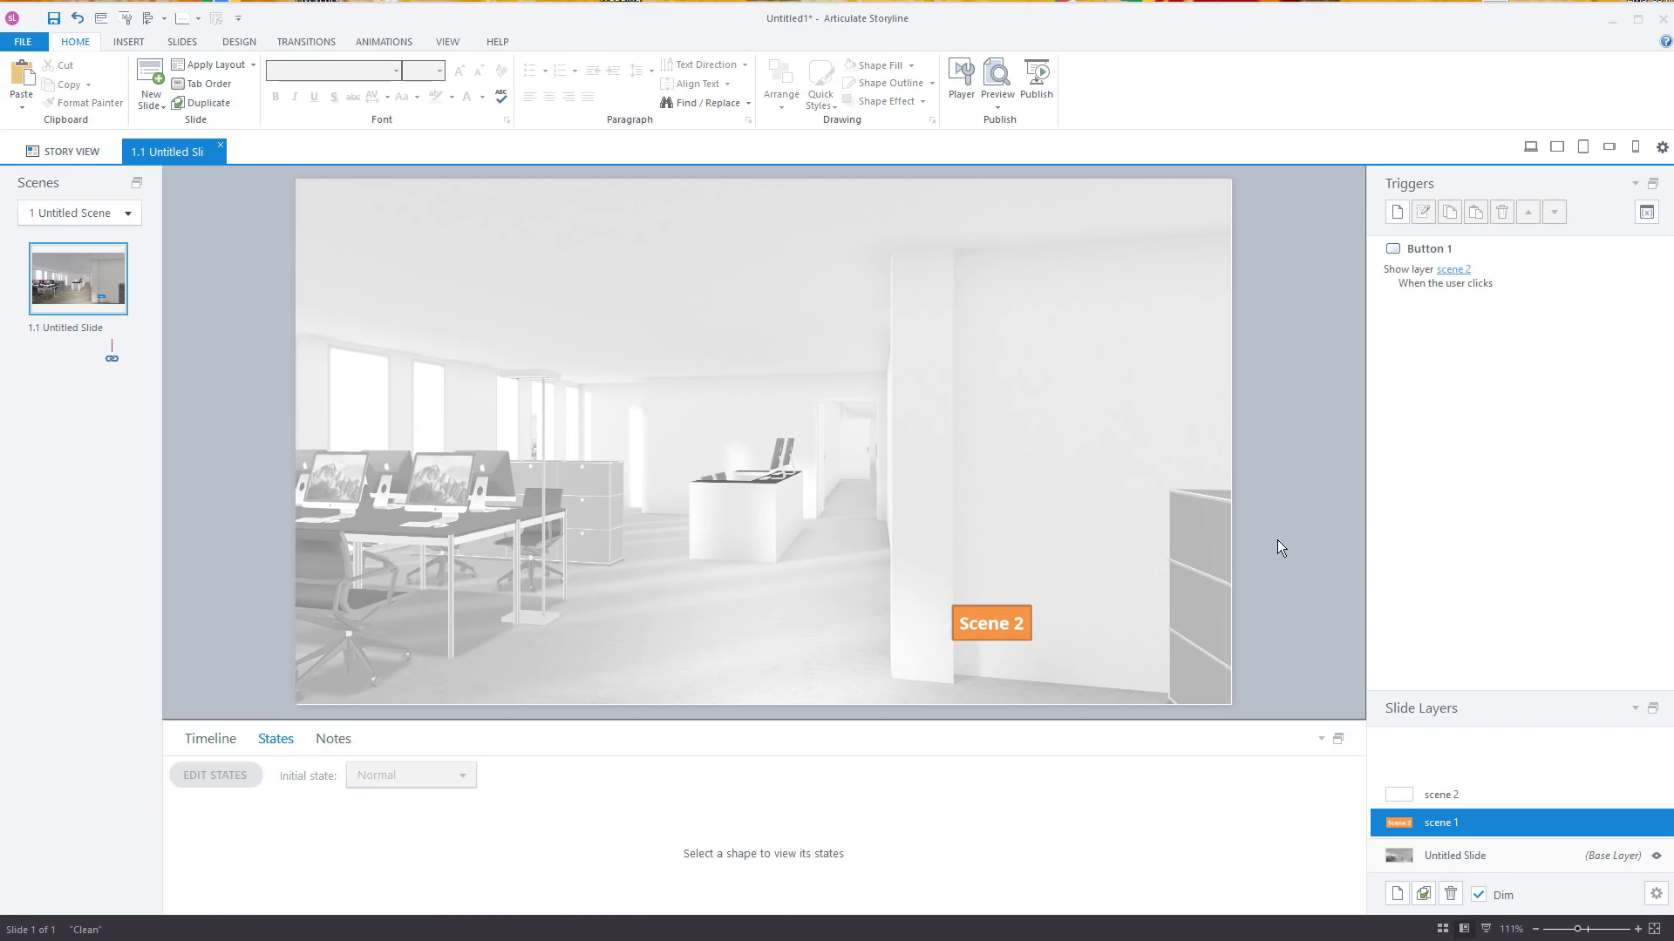
{"action": "left_click", "coordinate": [1444, 854]}
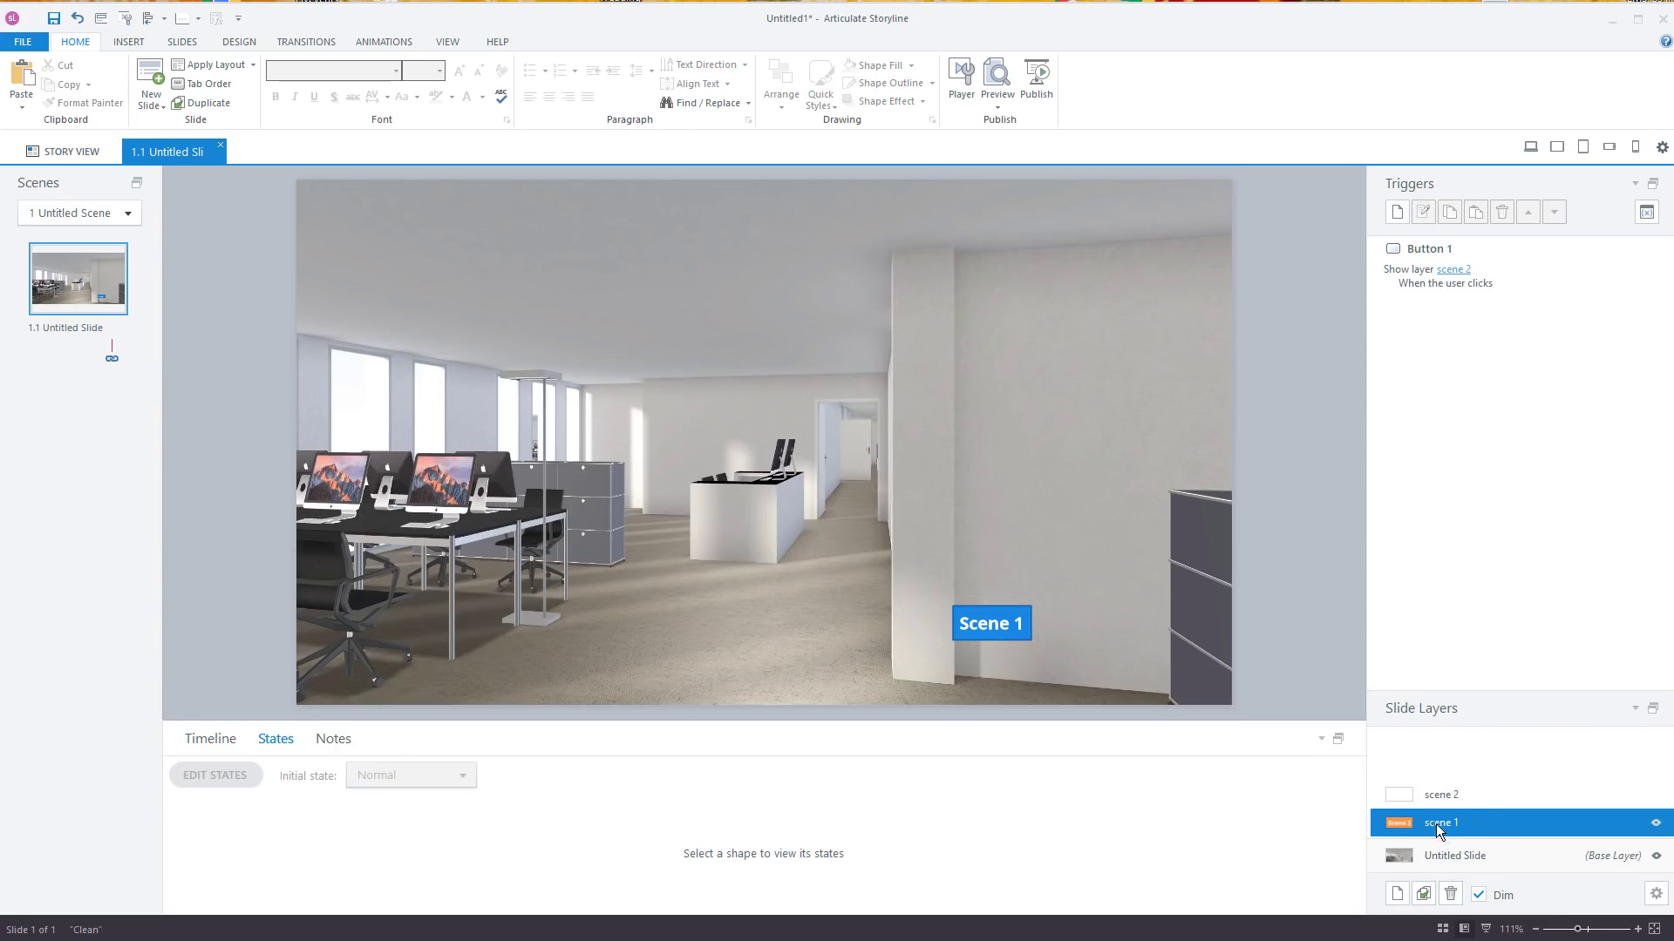
{"action": "left_click", "coordinate": [1435, 824]}
{"action": "left_click", "coordinate": [1438, 856]}
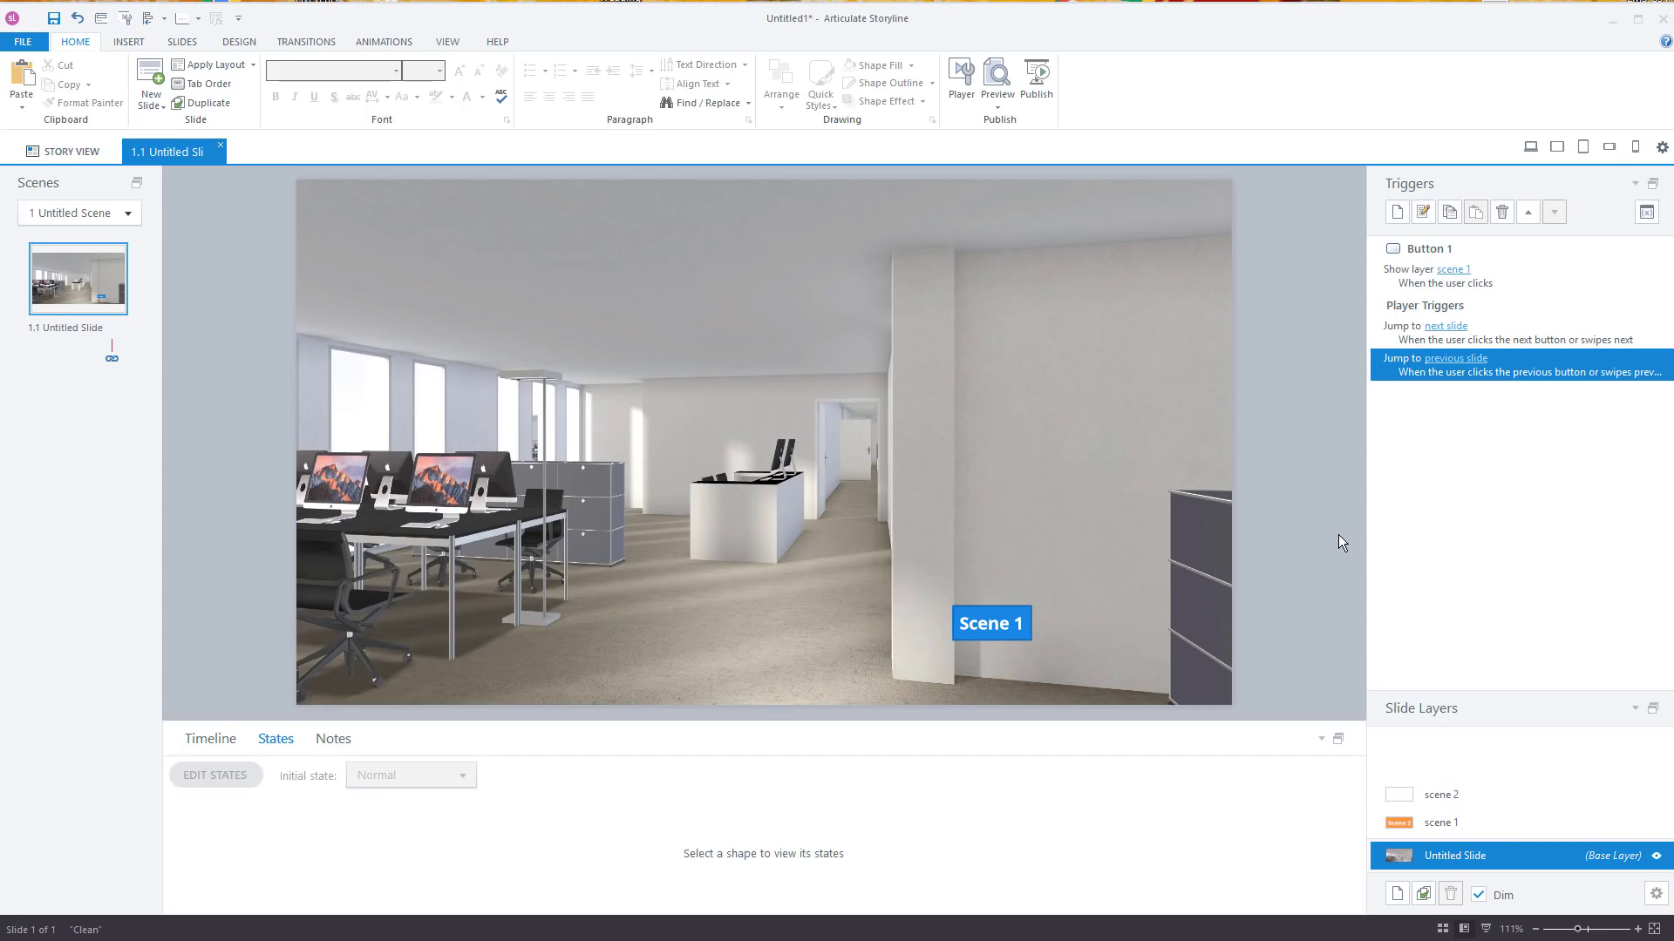
{"action": "left_click", "coordinate": [1030, 610]}
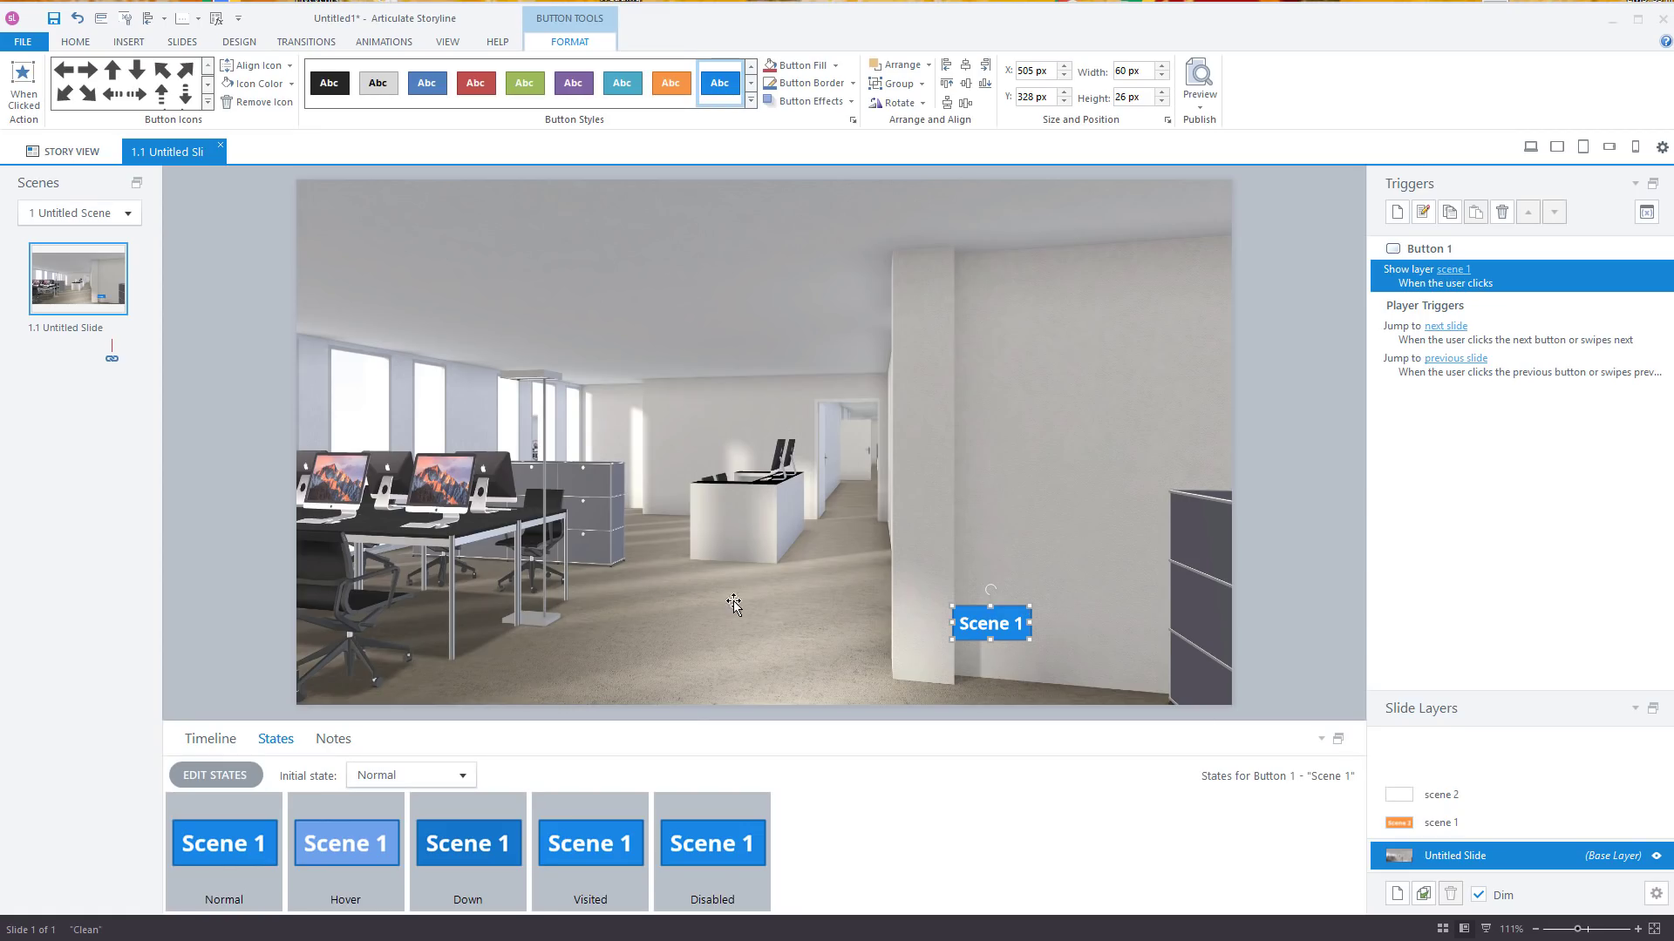
Step: Add a trigger changing Picture 1 to the Conference 1 state when Button 1 is clicked
{"action": "left_click", "coordinate": [1396, 213]}
{"action": "left_click", "coordinate": [1133, 299]}
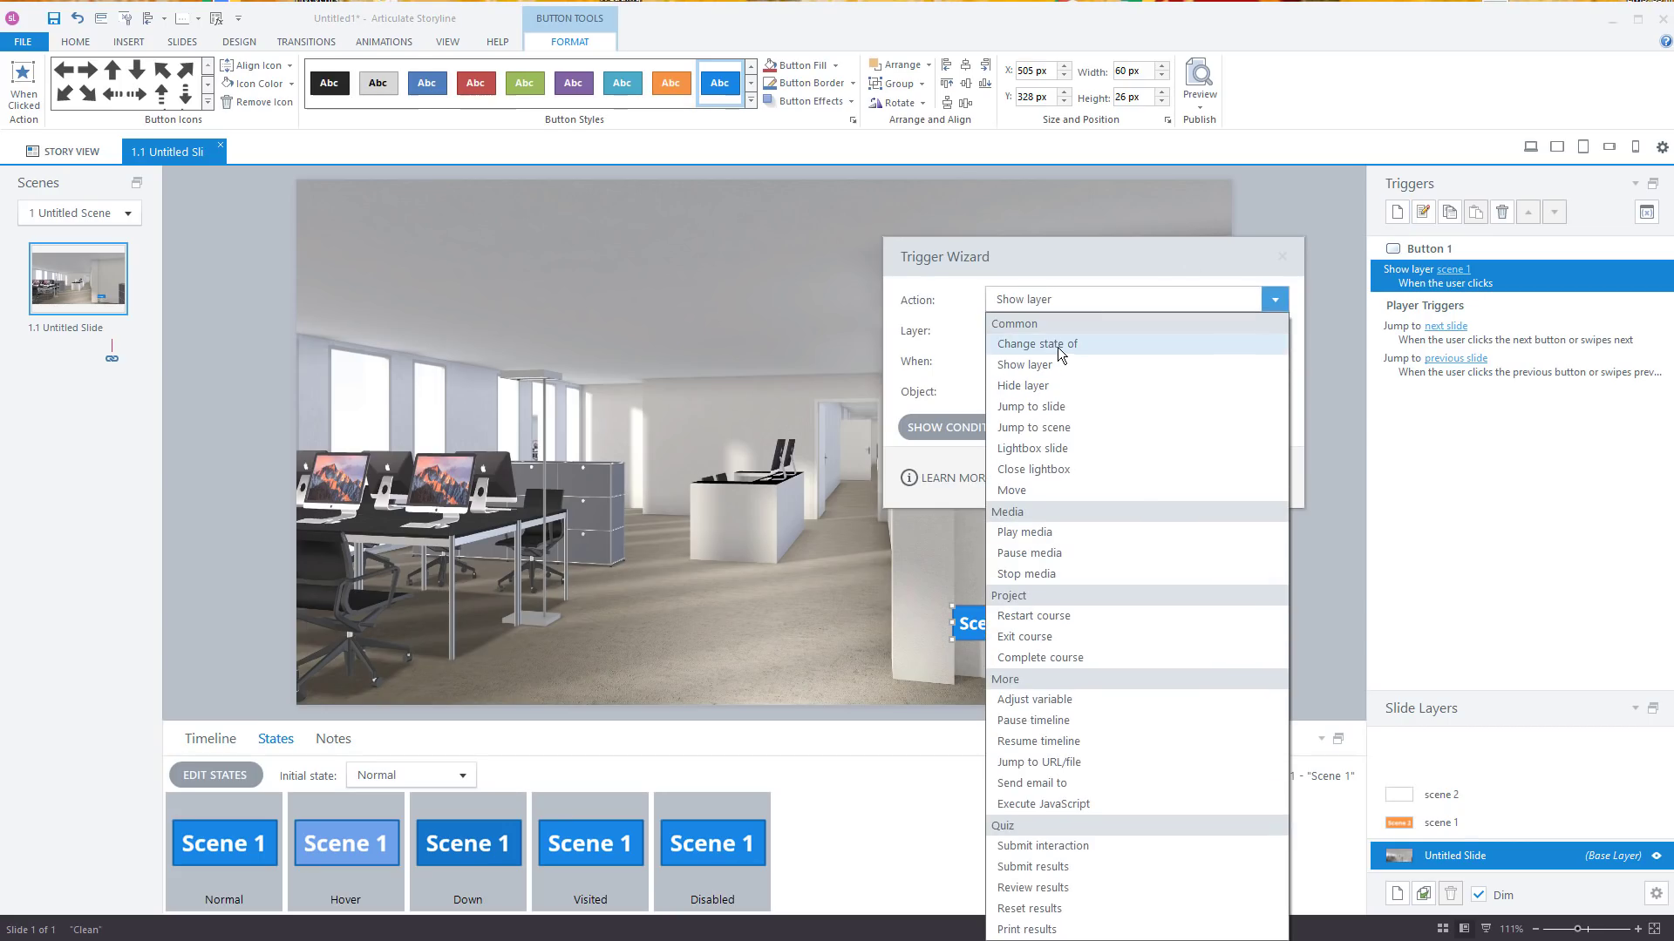
{"action": "left_click", "coordinate": [1052, 338]}
{"action": "left_click", "coordinate": [1037, 330]}
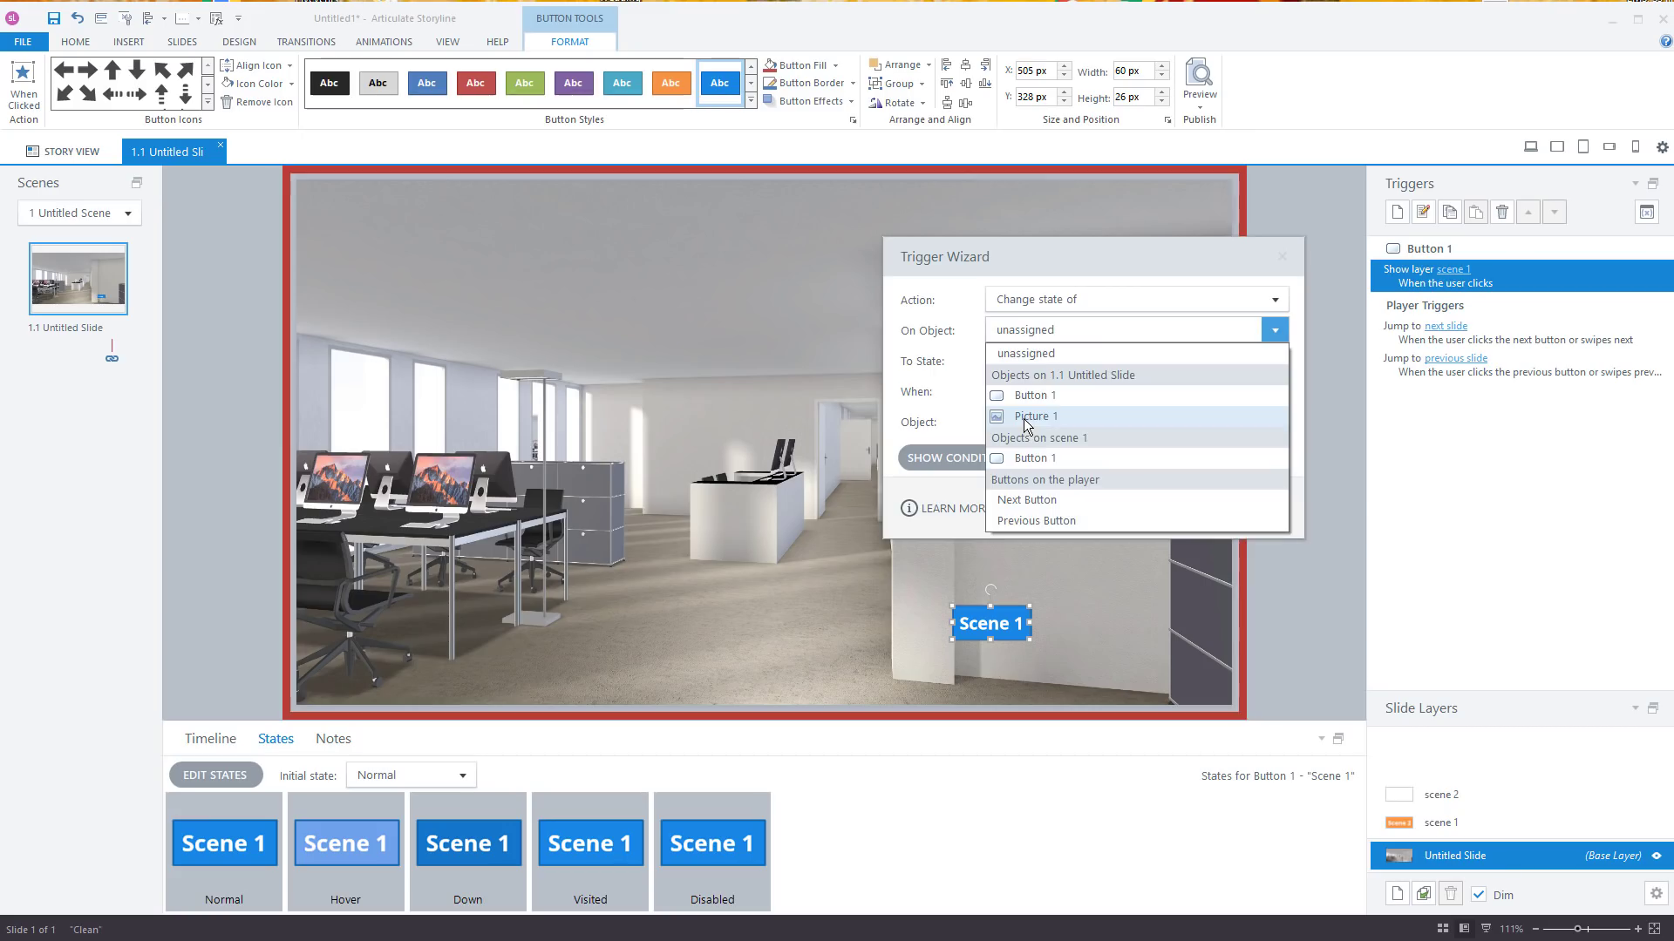
{"action": "left_click", "coordinate": [1025, 417]}
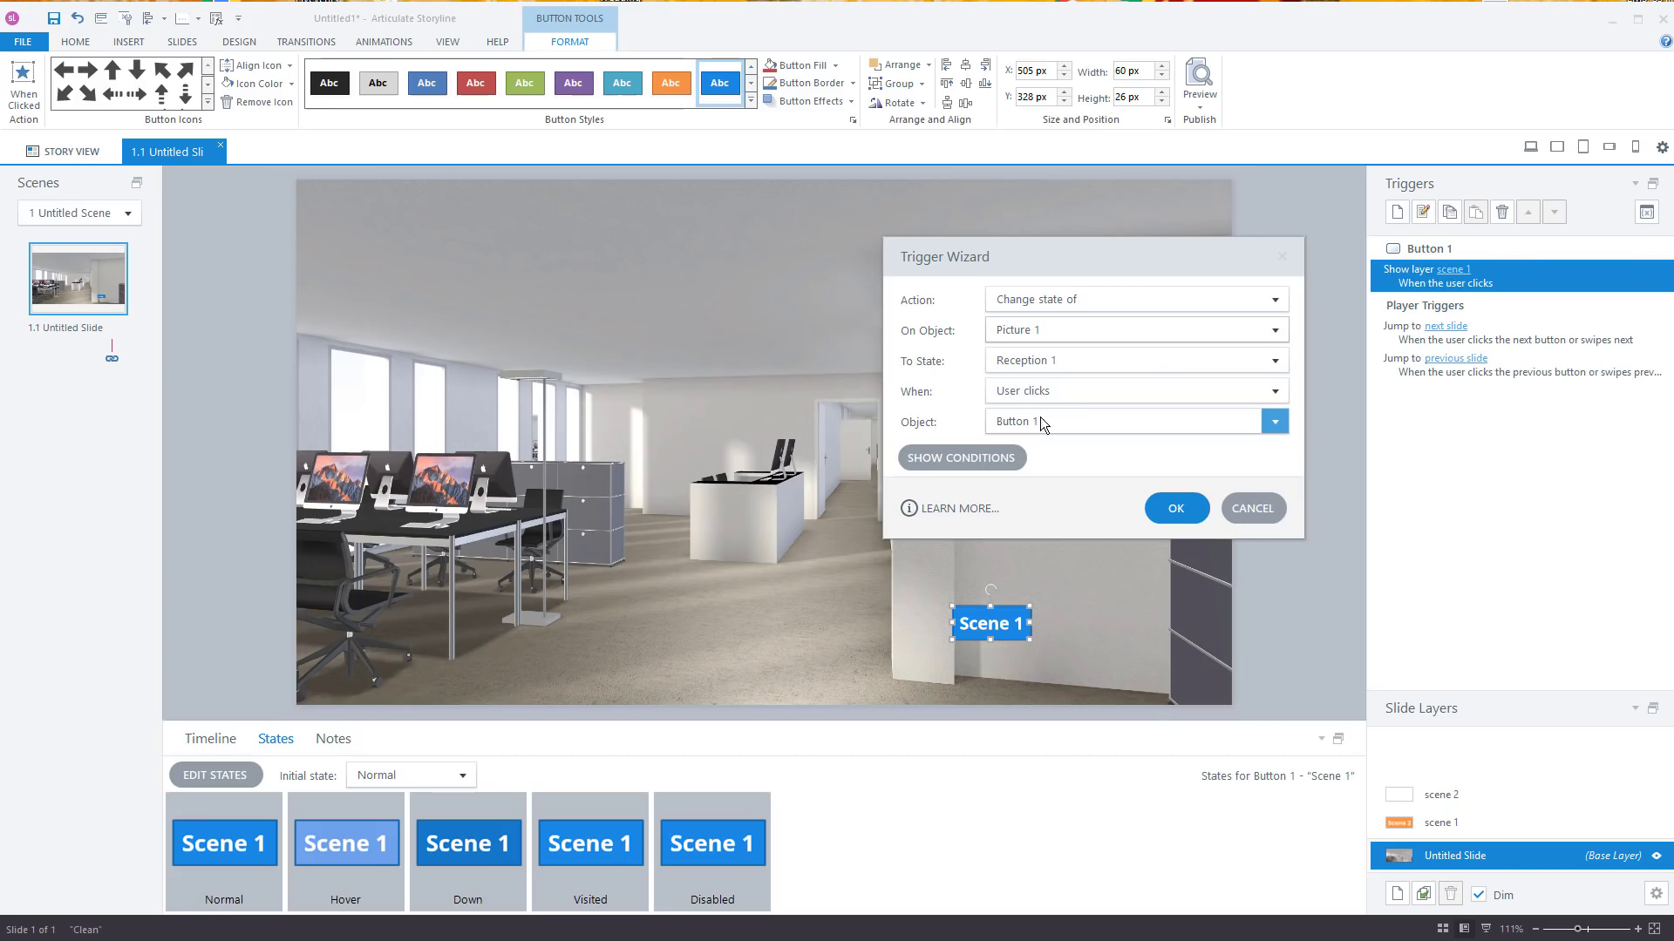
{"action": "left_click", "coordinate": [1017, 368]}
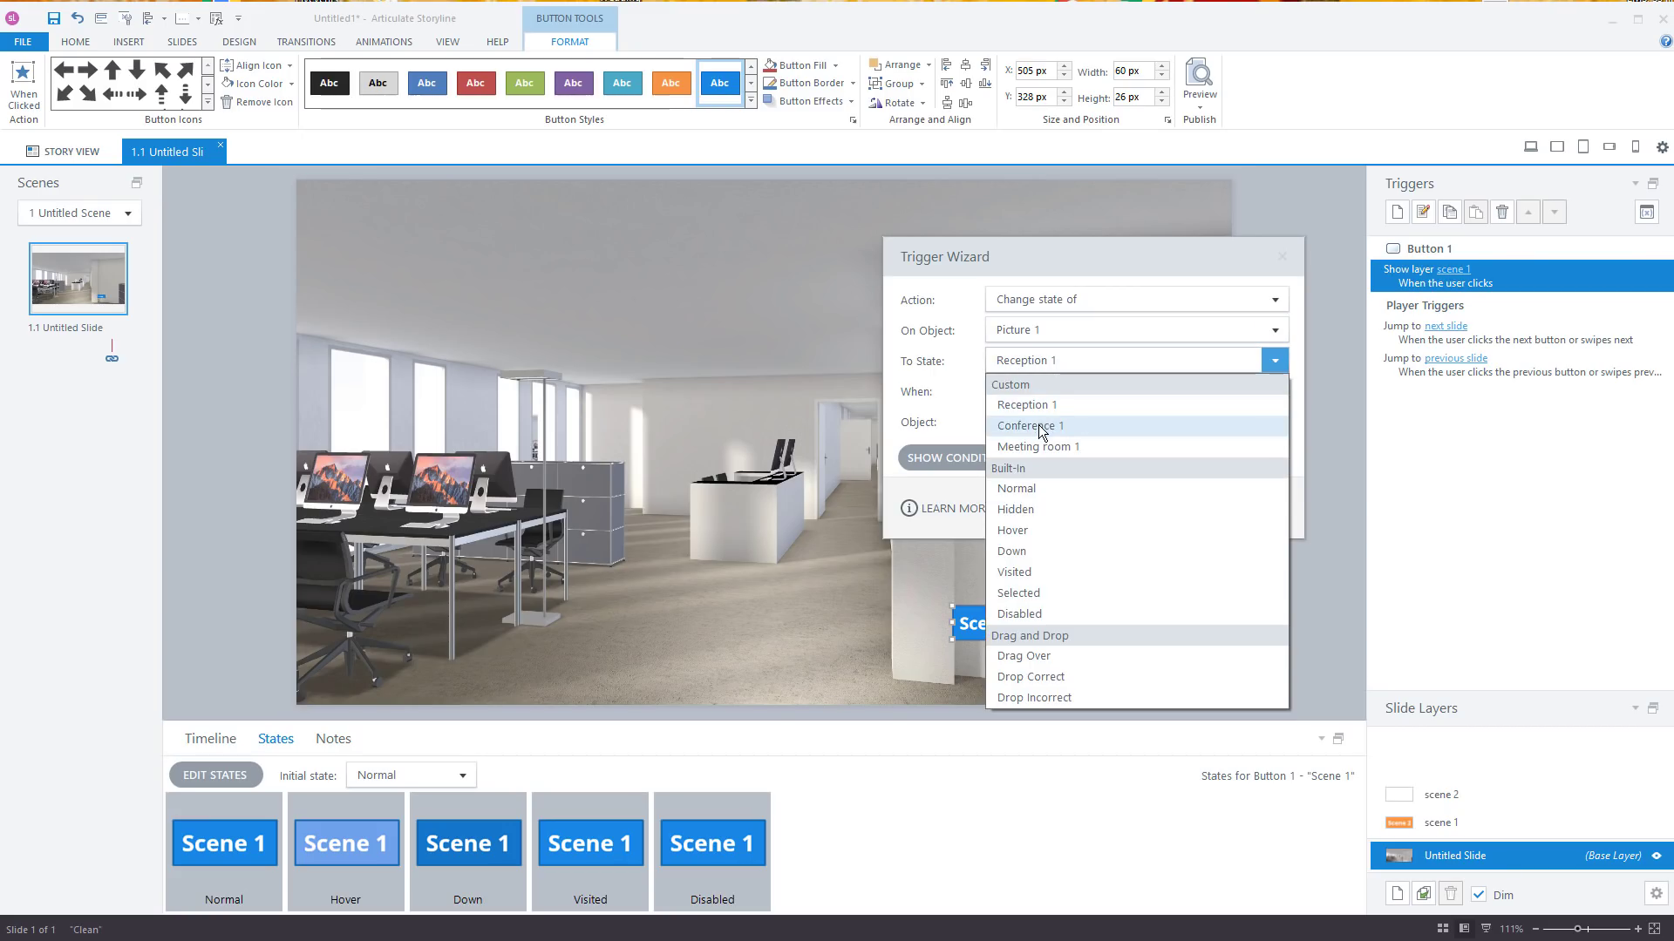
{"action": "left_click", "coordinate": [1039, 425]}
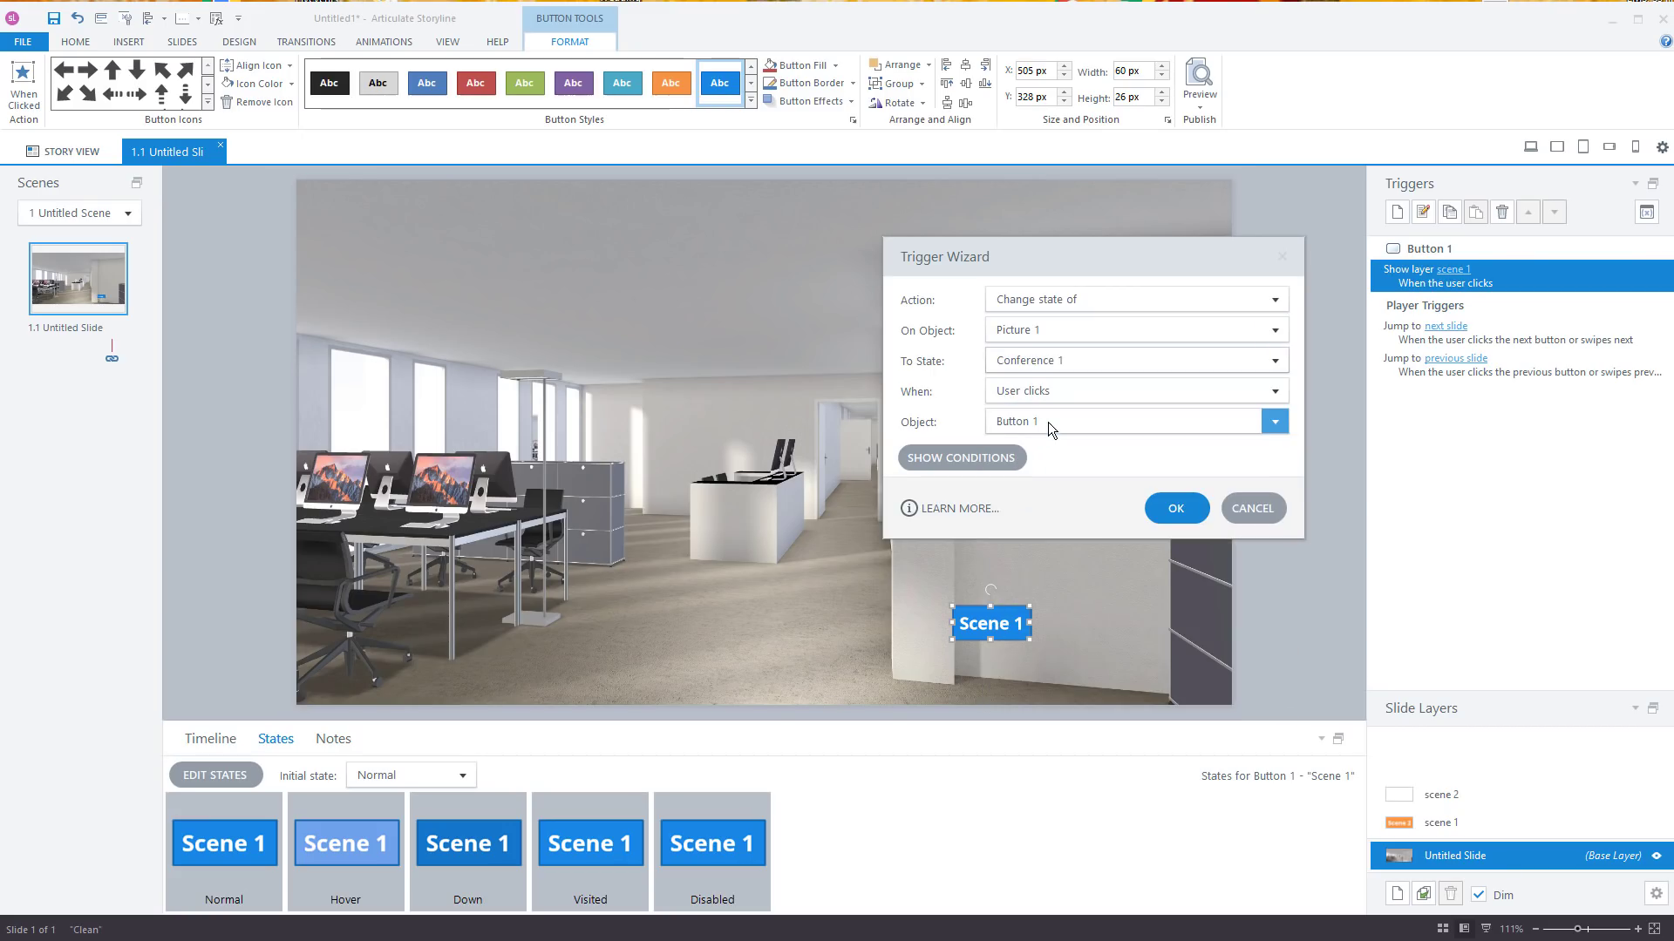
{"action": "left_click", "coordinate": [1160, 502]}
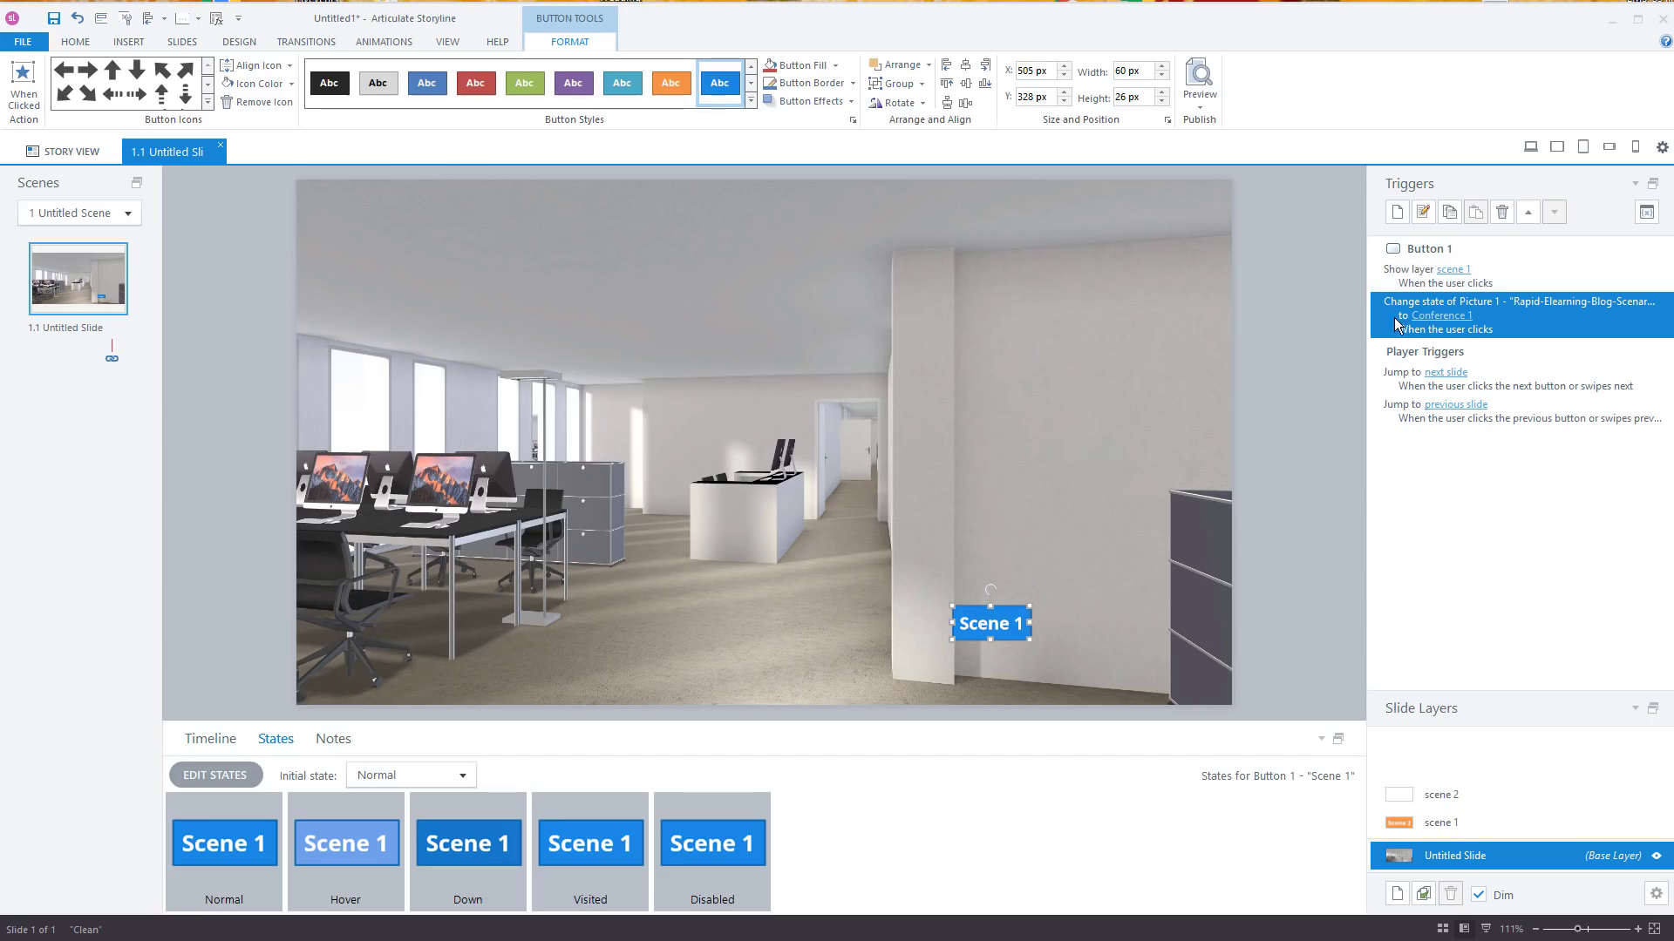
Step: On the scene 2 layer, add a timeline-start trigger changing Picture 1 to Meeting room 1
{"action": "left_click", "coordinate": [1449, 820]}
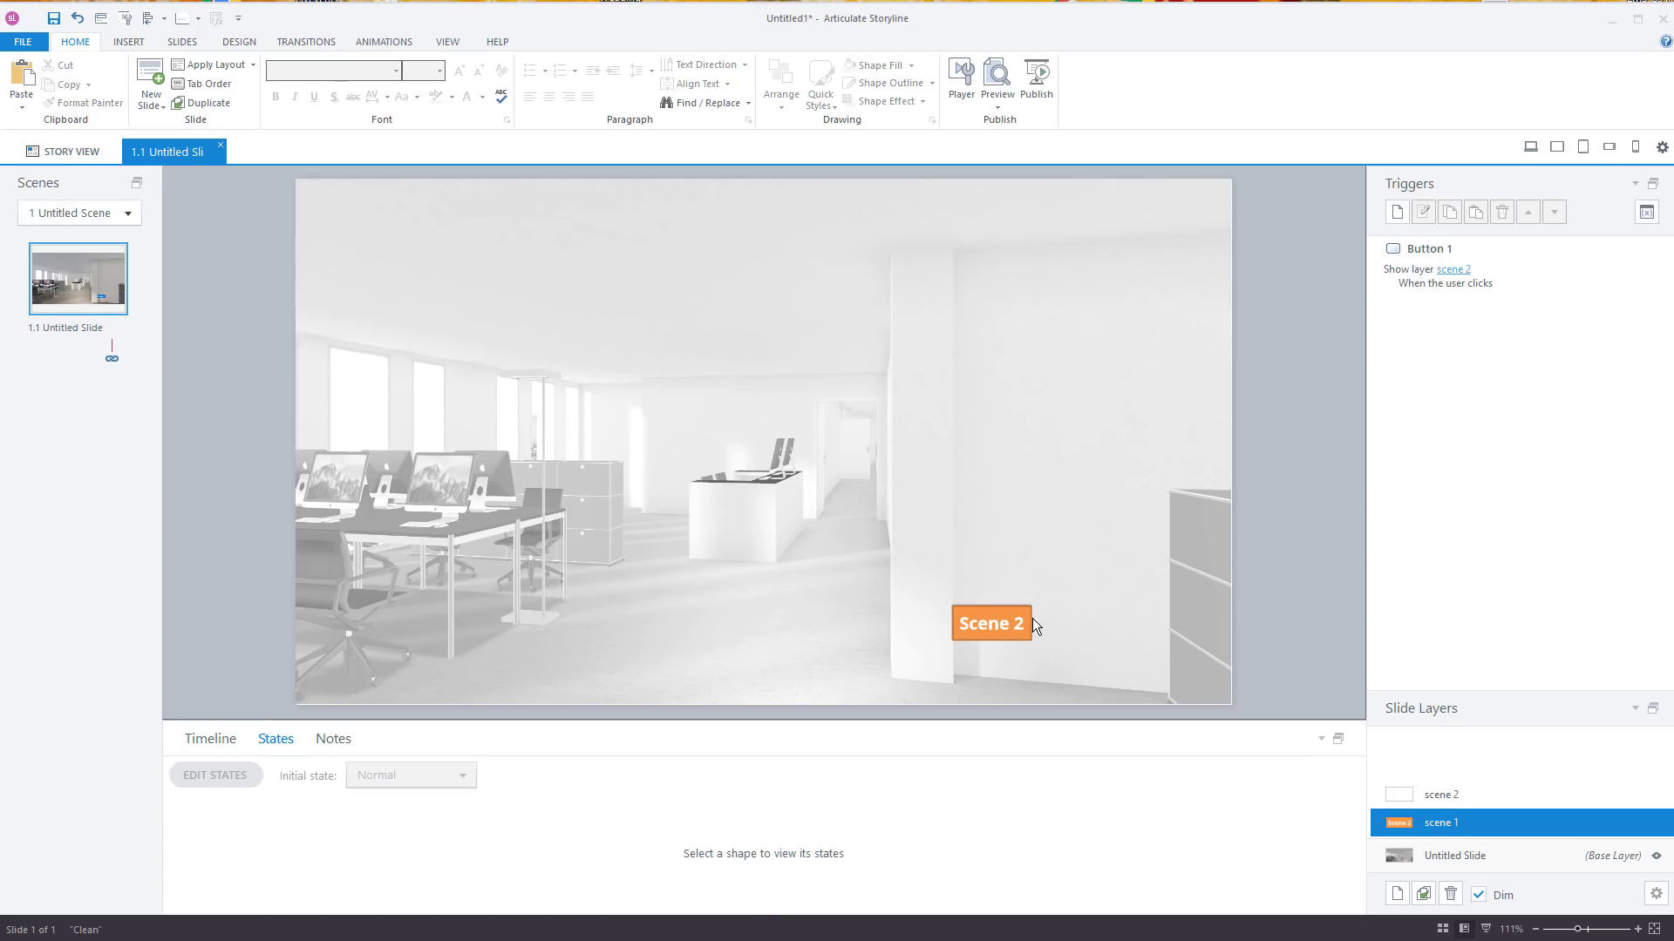
{"action": "left_click", "coordinate": [1030, 622]}
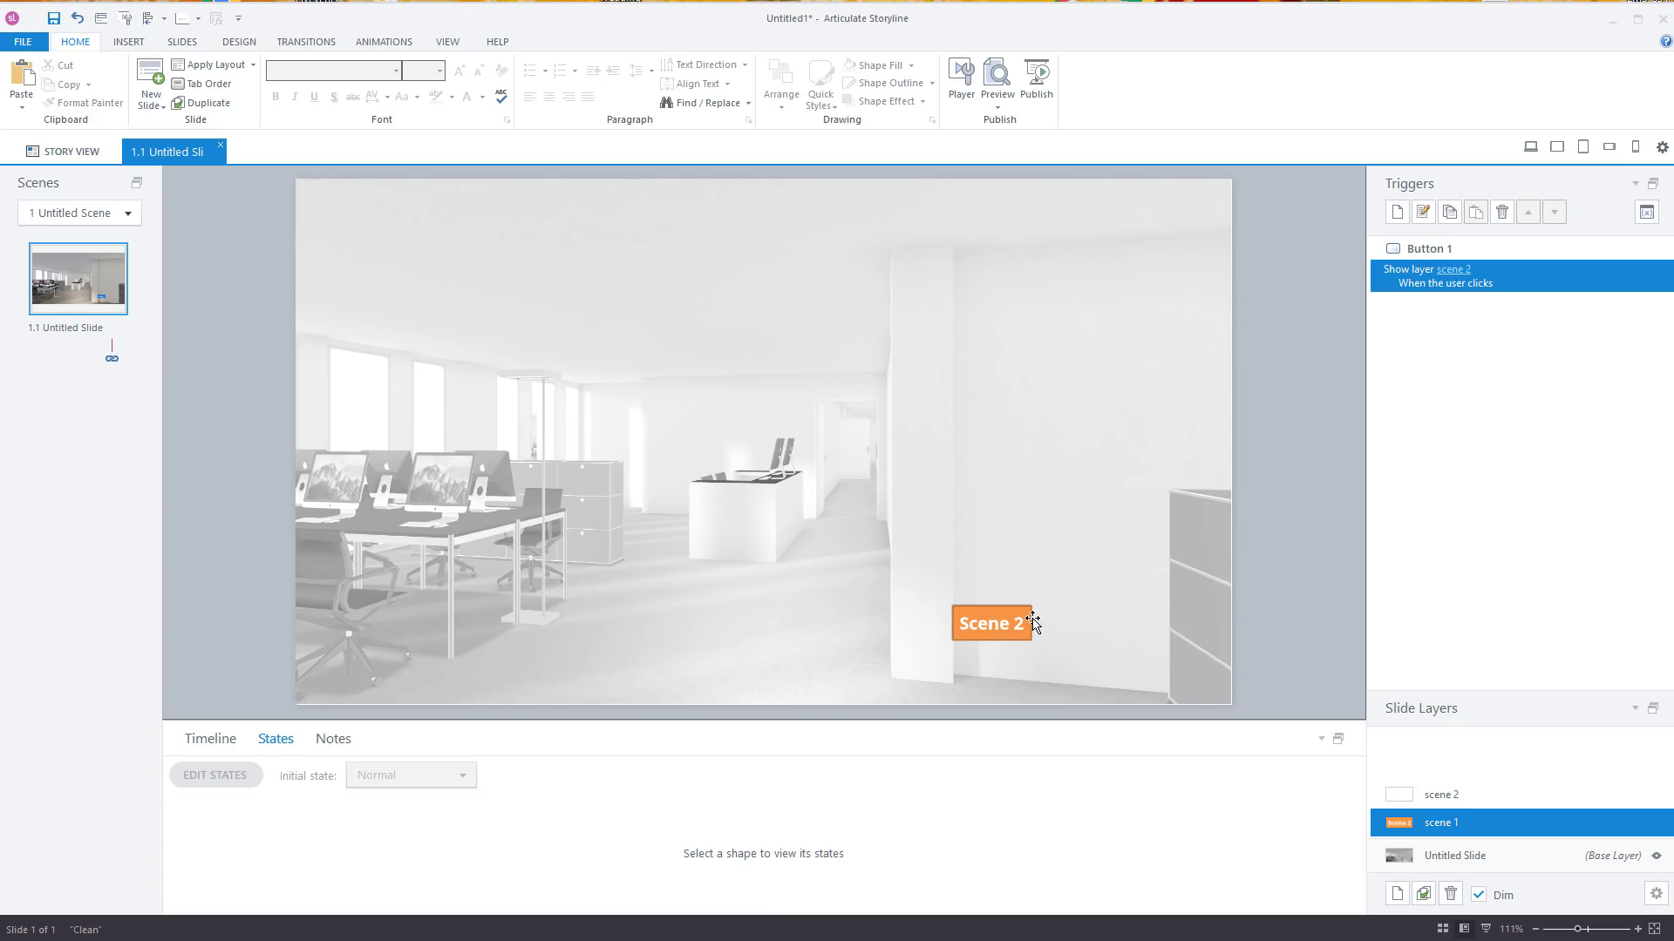
{"action": "left_click", "coordinate": [1463, 799]}
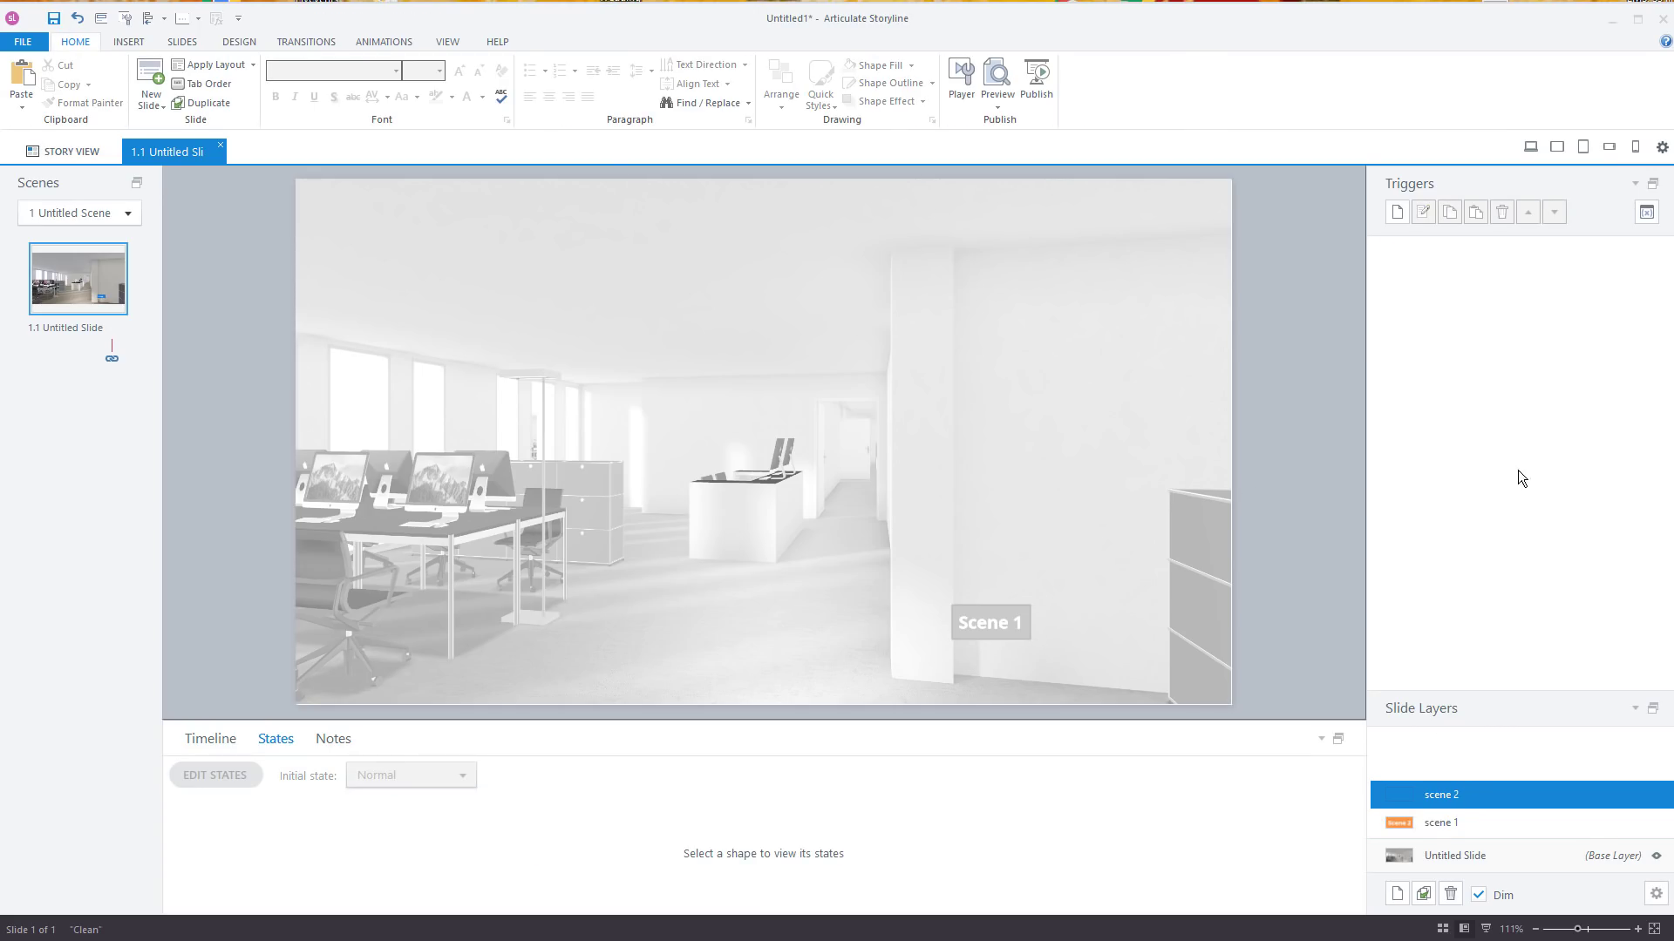
{"action": "left_click", "coordinate": [1397, 218]}
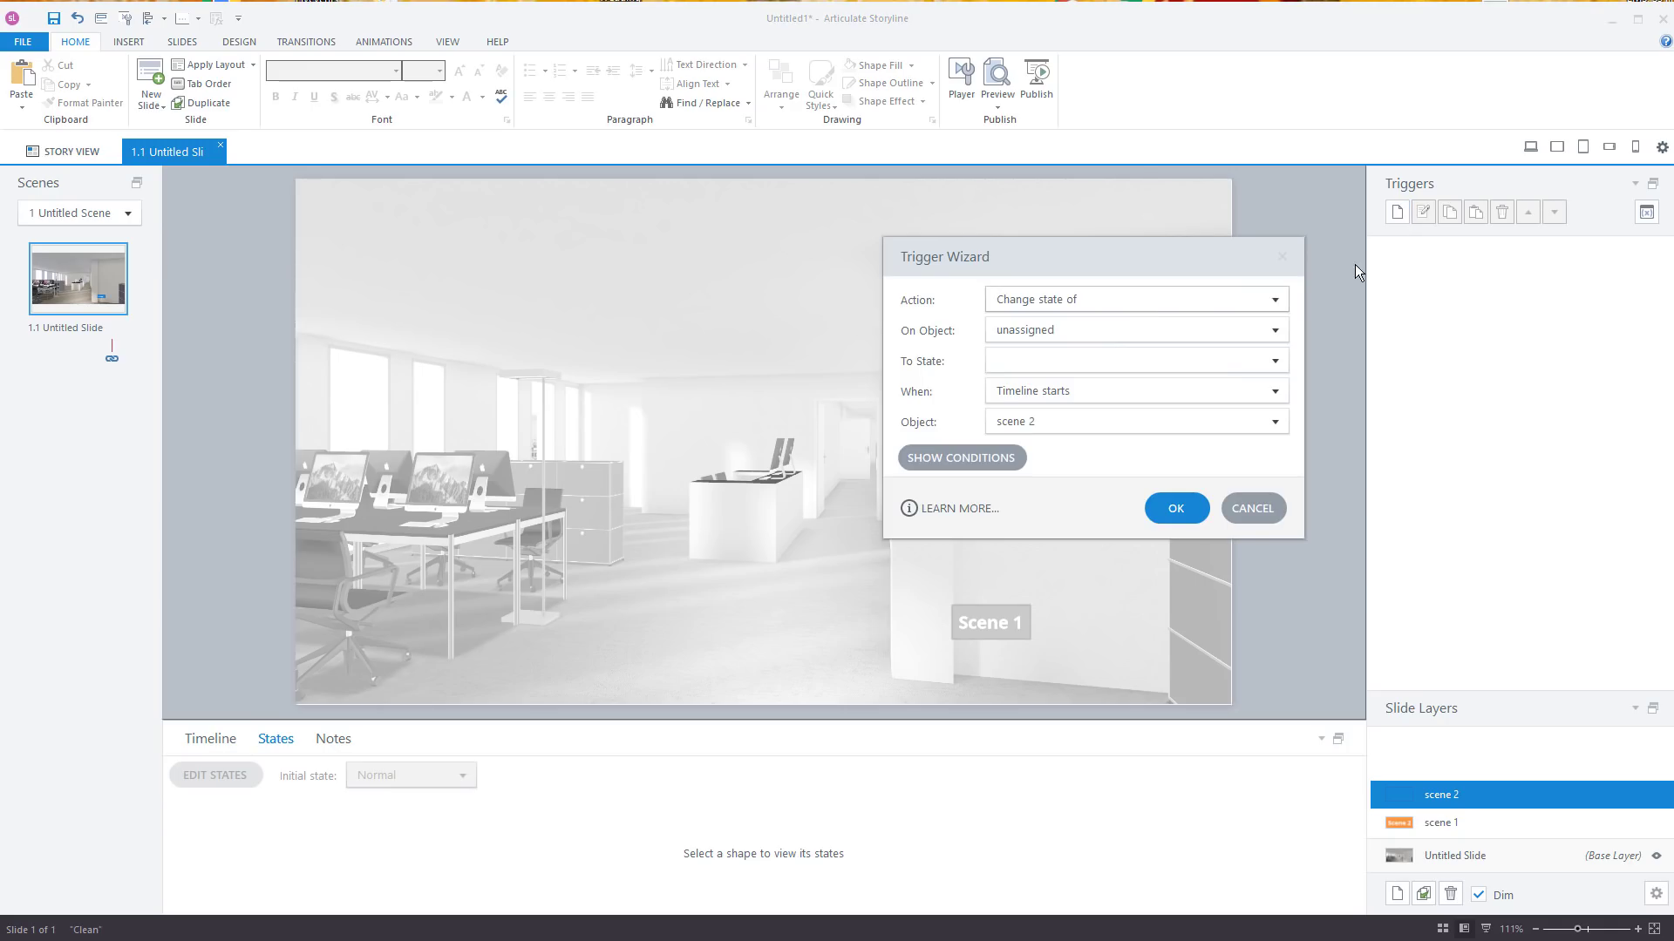
{"action": "left_click", "coordinate": [1055, 321]}
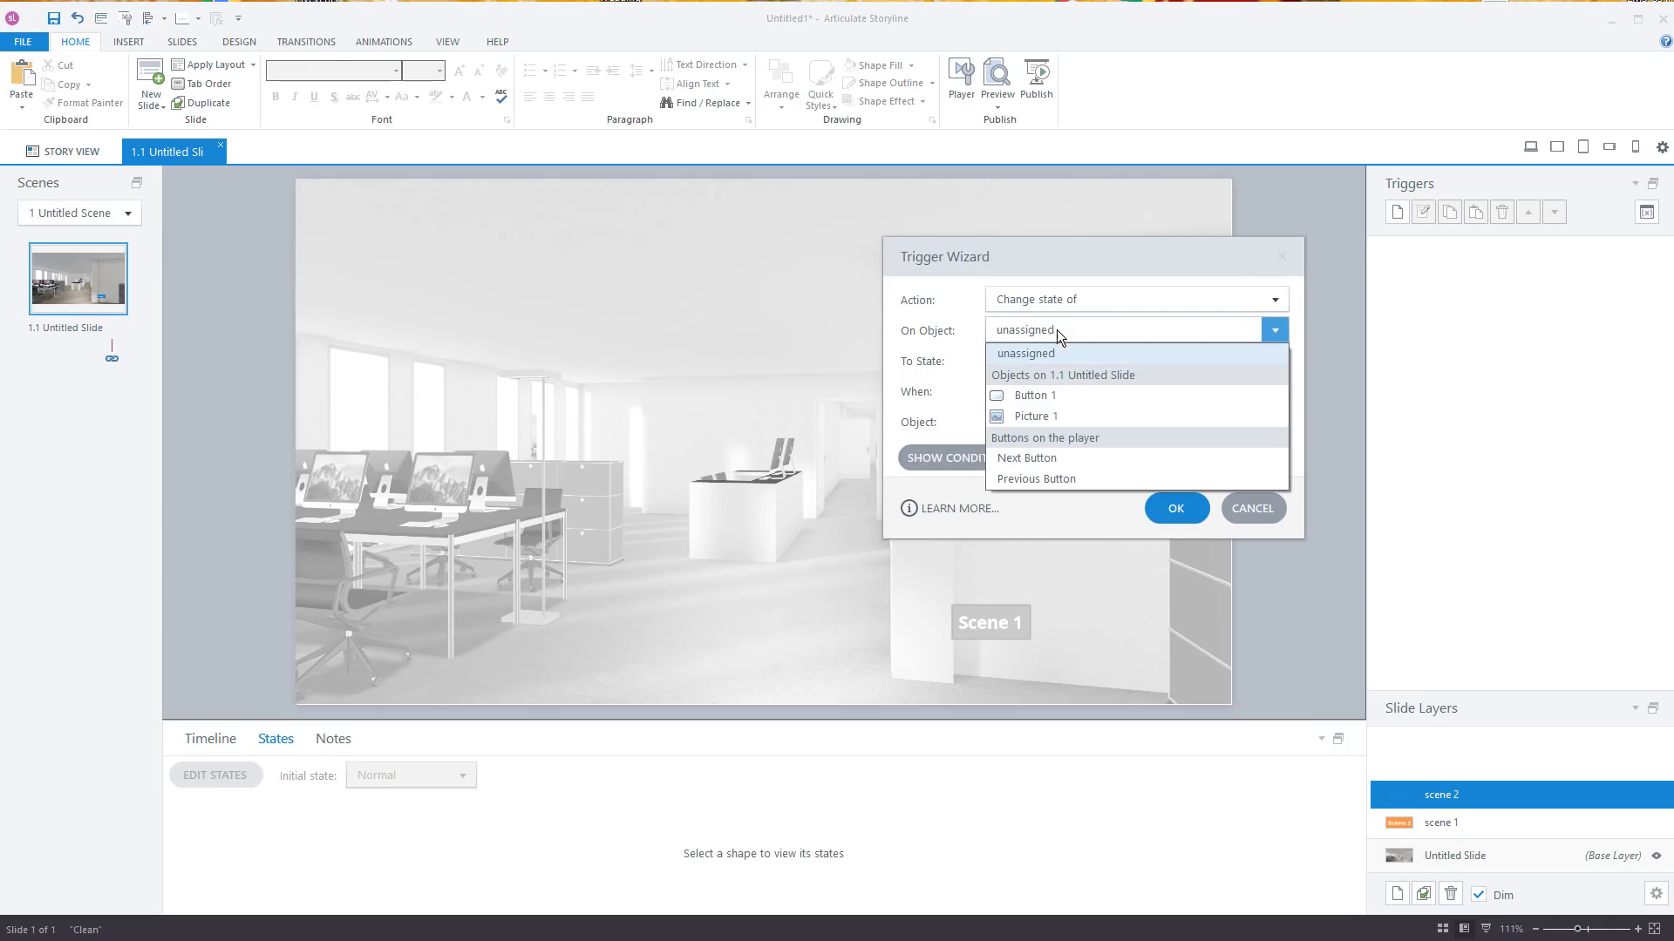
{"action": "left_click", "coordinate": [1032, 417]}
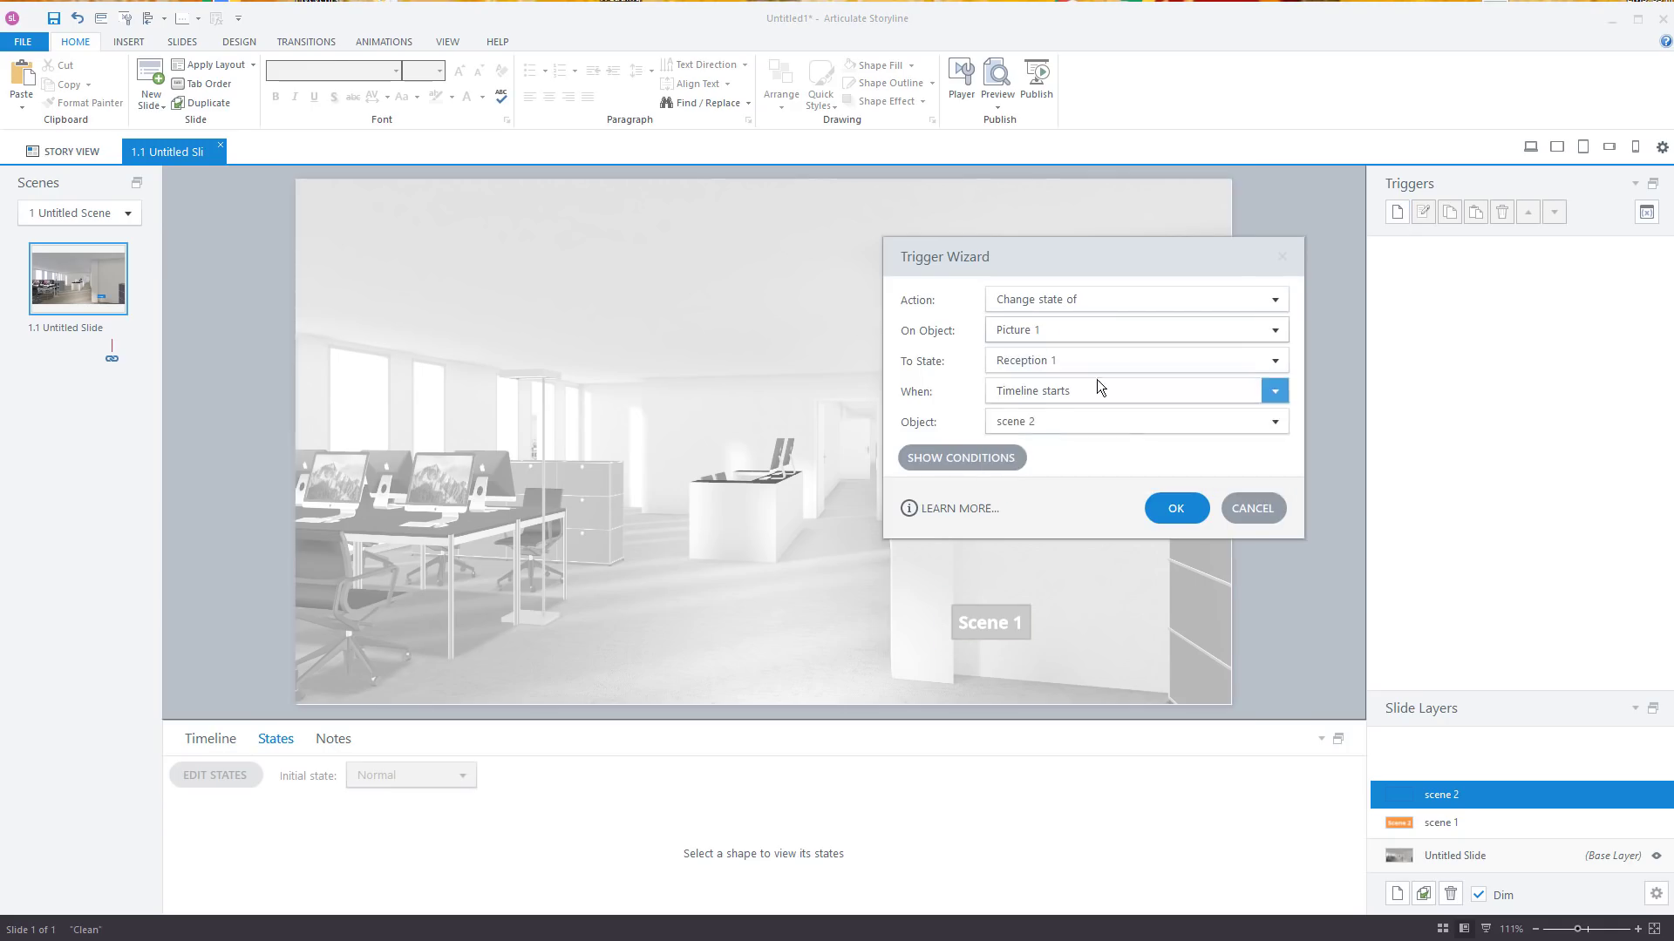
{"action": "left_click", "coordinate": [1010, 363]}
{"action": "left_click", "coordinate": [1038, 444]}
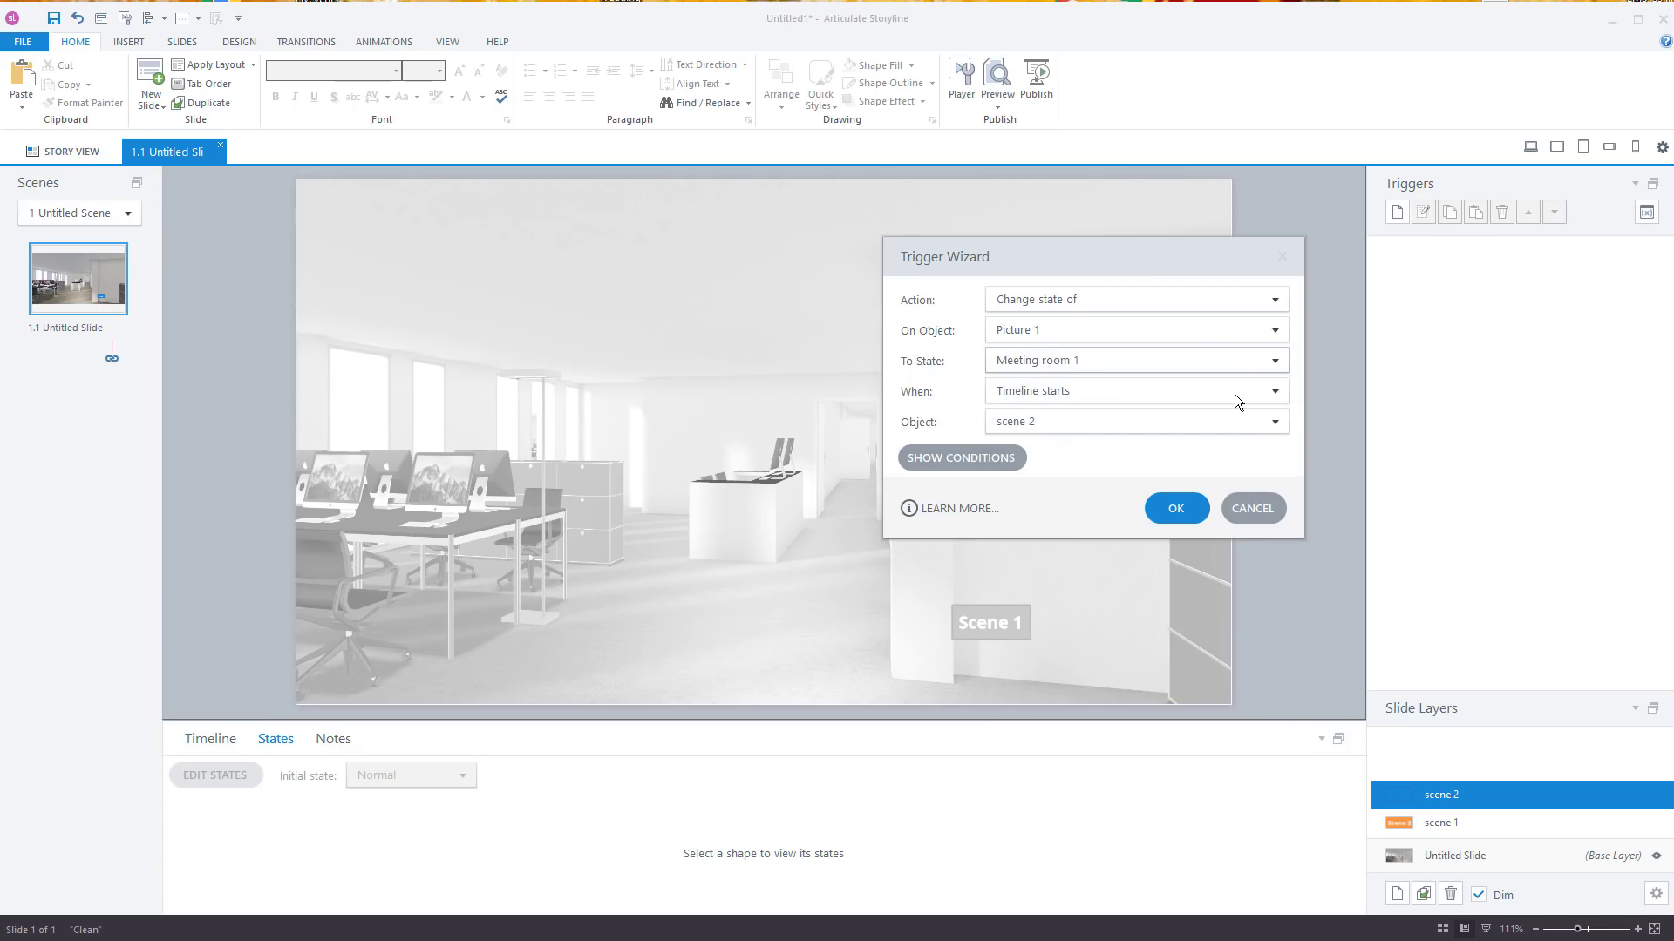
{"action": "left_click", "coordinate": [1173, 503]}
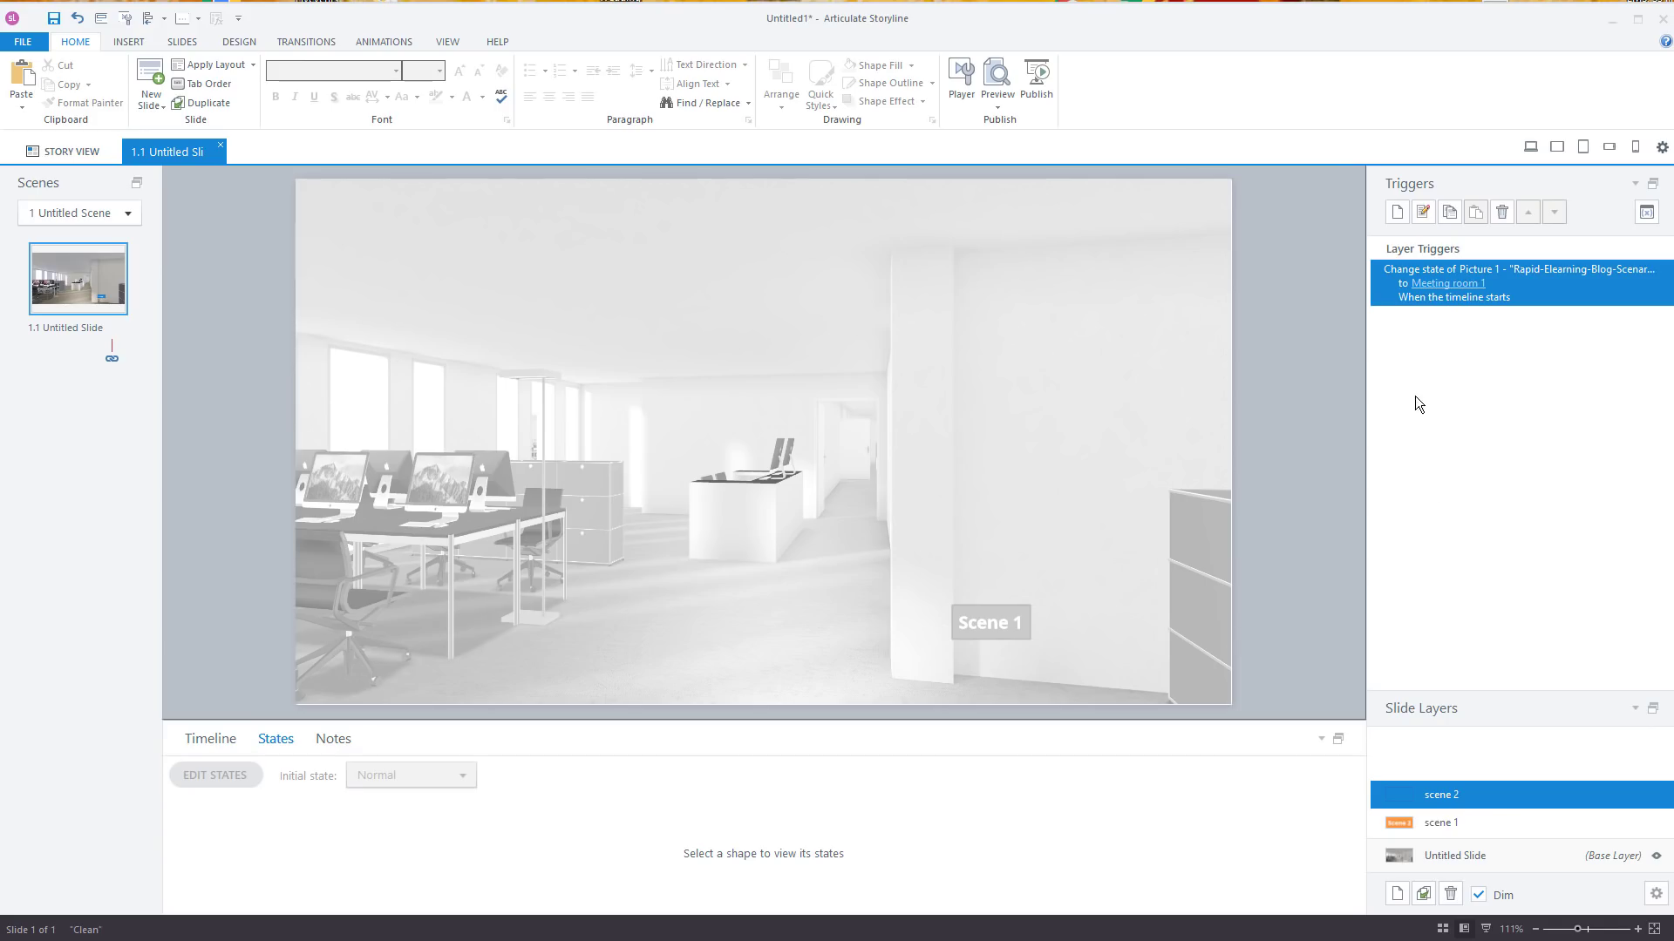
Step: Review the base, scene 1 and scene 2 layers, then start a preview of the slide
{"action": "left_click", "coordinate": [1447, 850]}
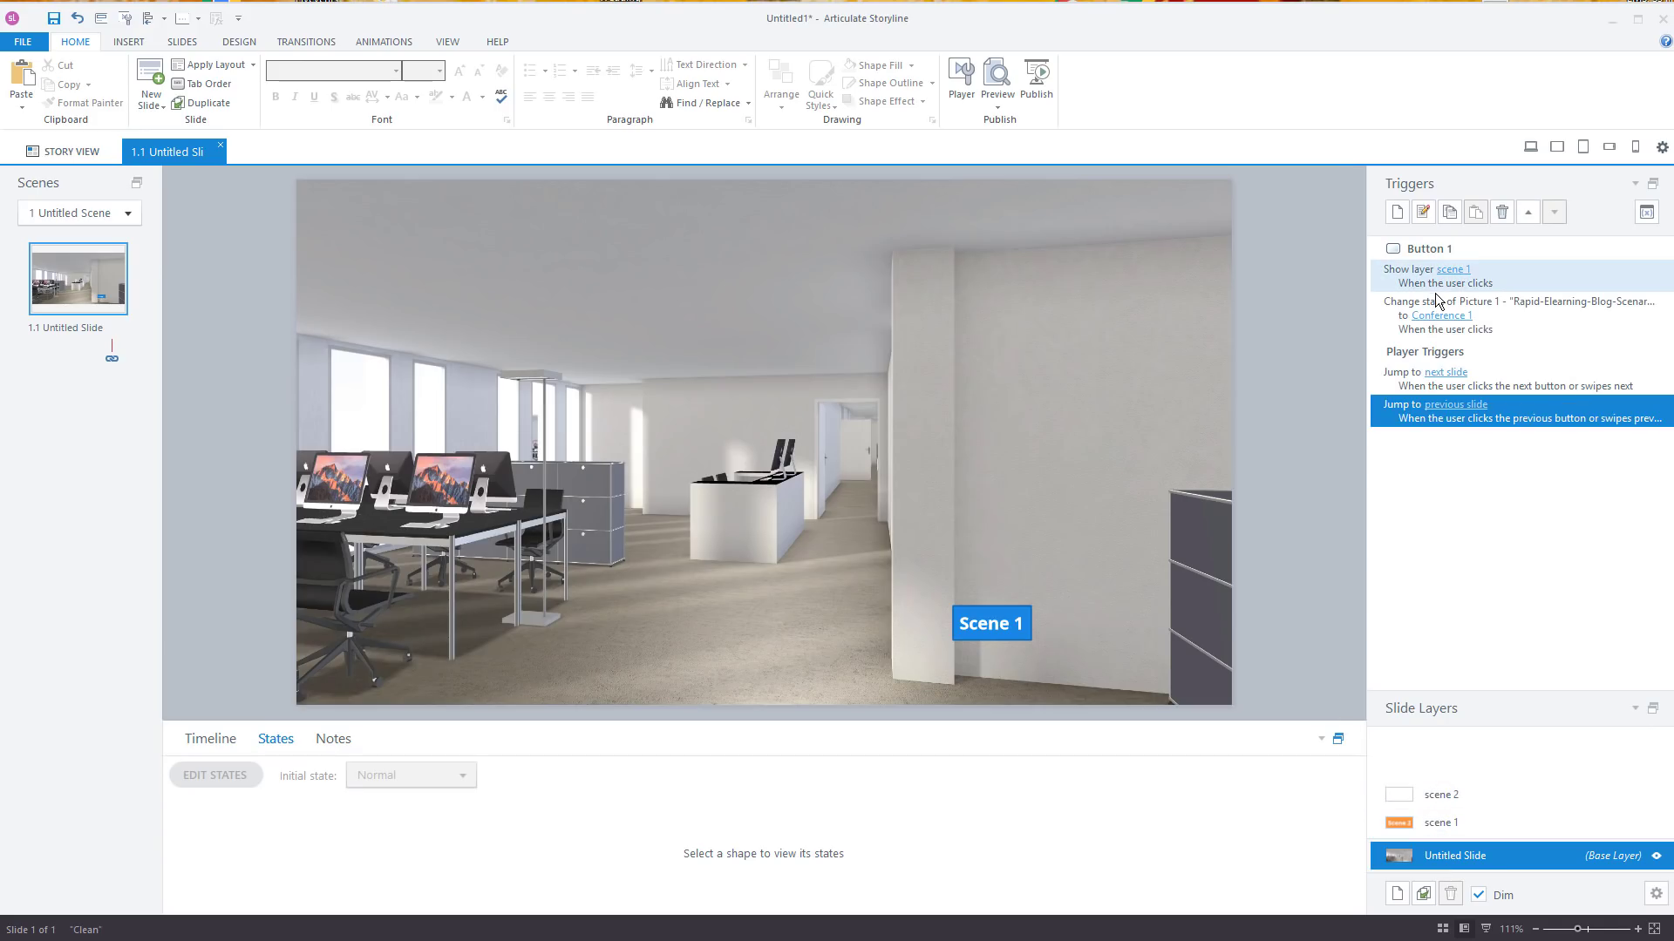
{"action": "left_click", "coordinate": [1472, 820]}
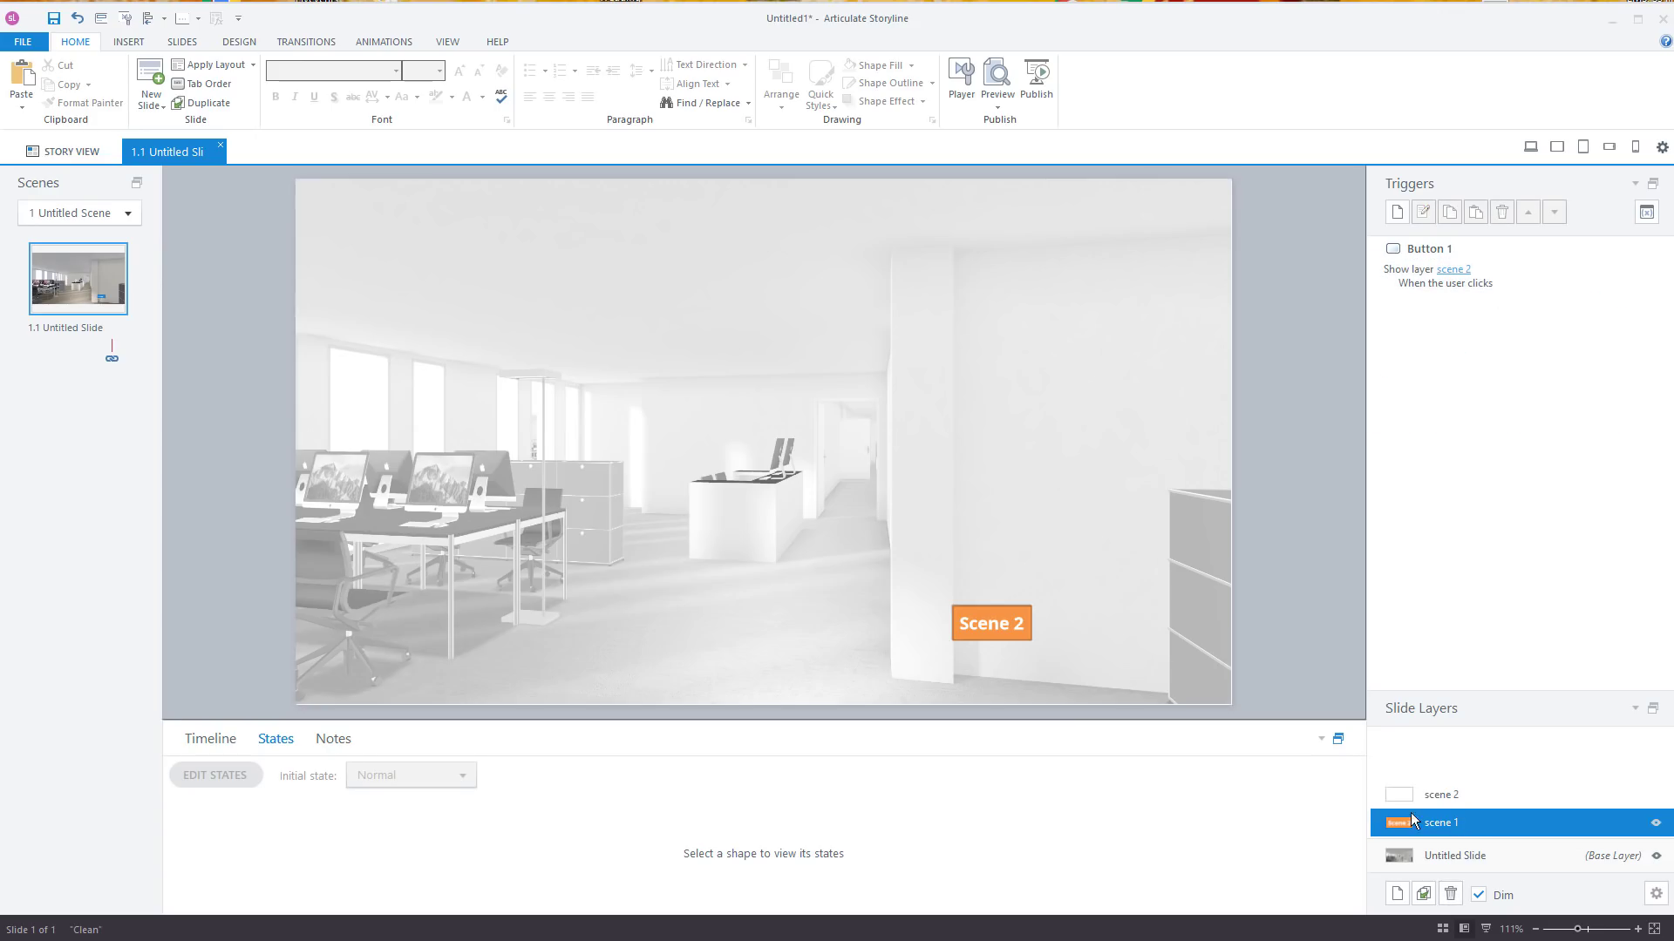
{"action": "left_click", "coordinate": [1465, 793]}
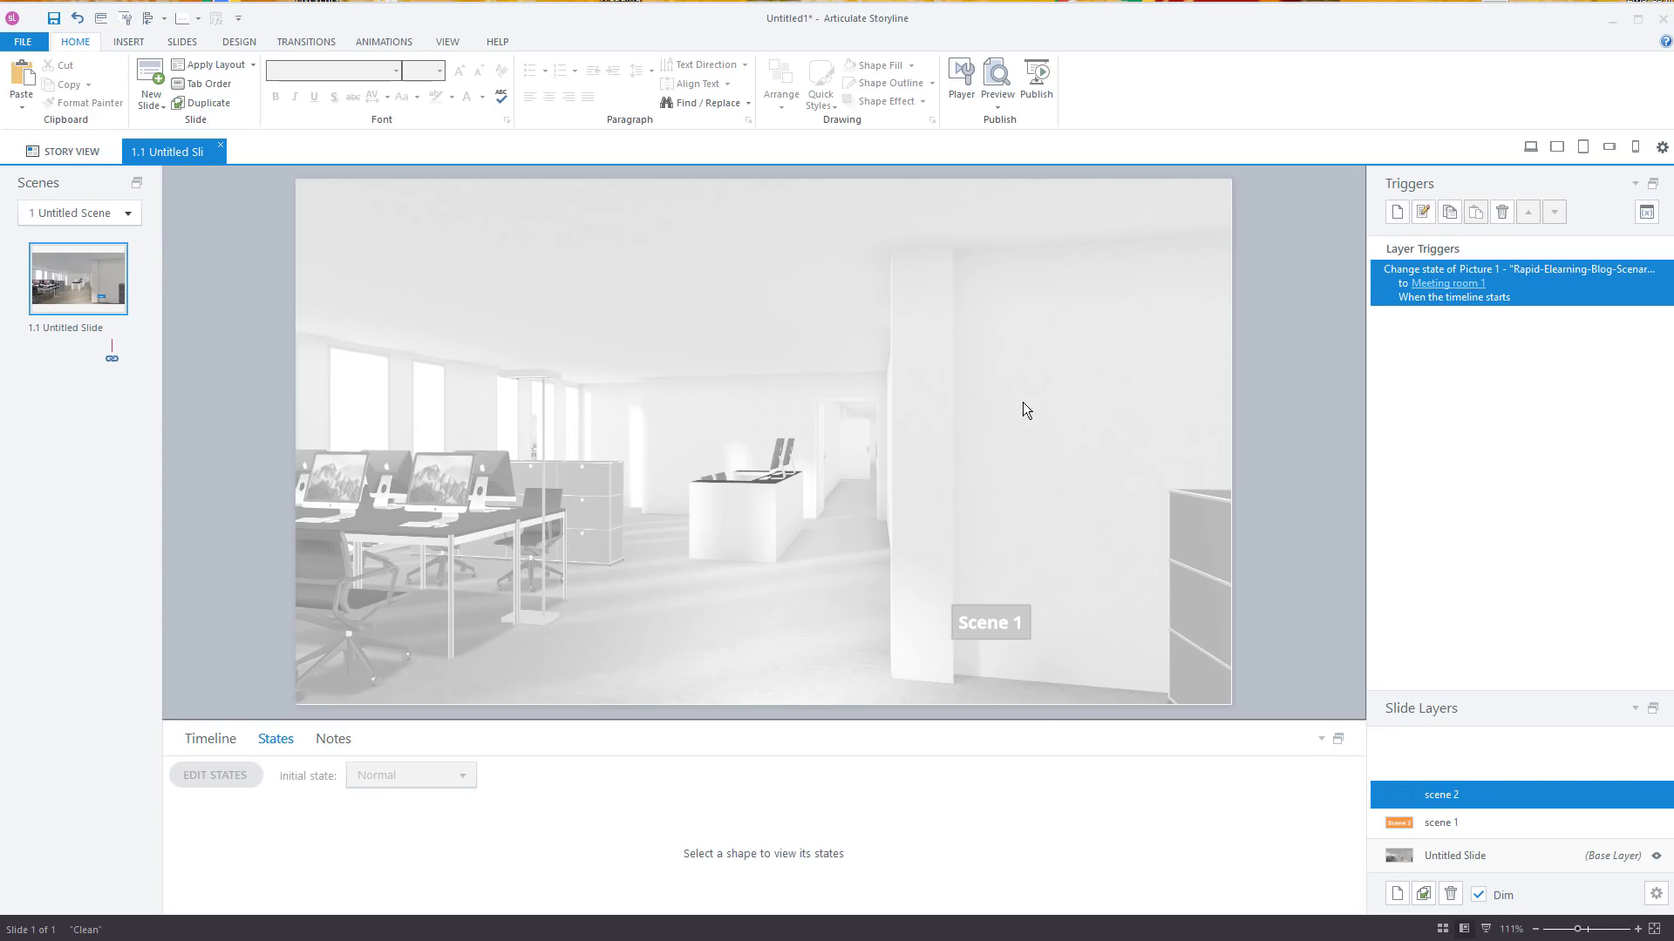
{"action": "left_click", "coordinate": [1001, 111]}
{"action": "left_click", "coordinate": [1014, 123]}
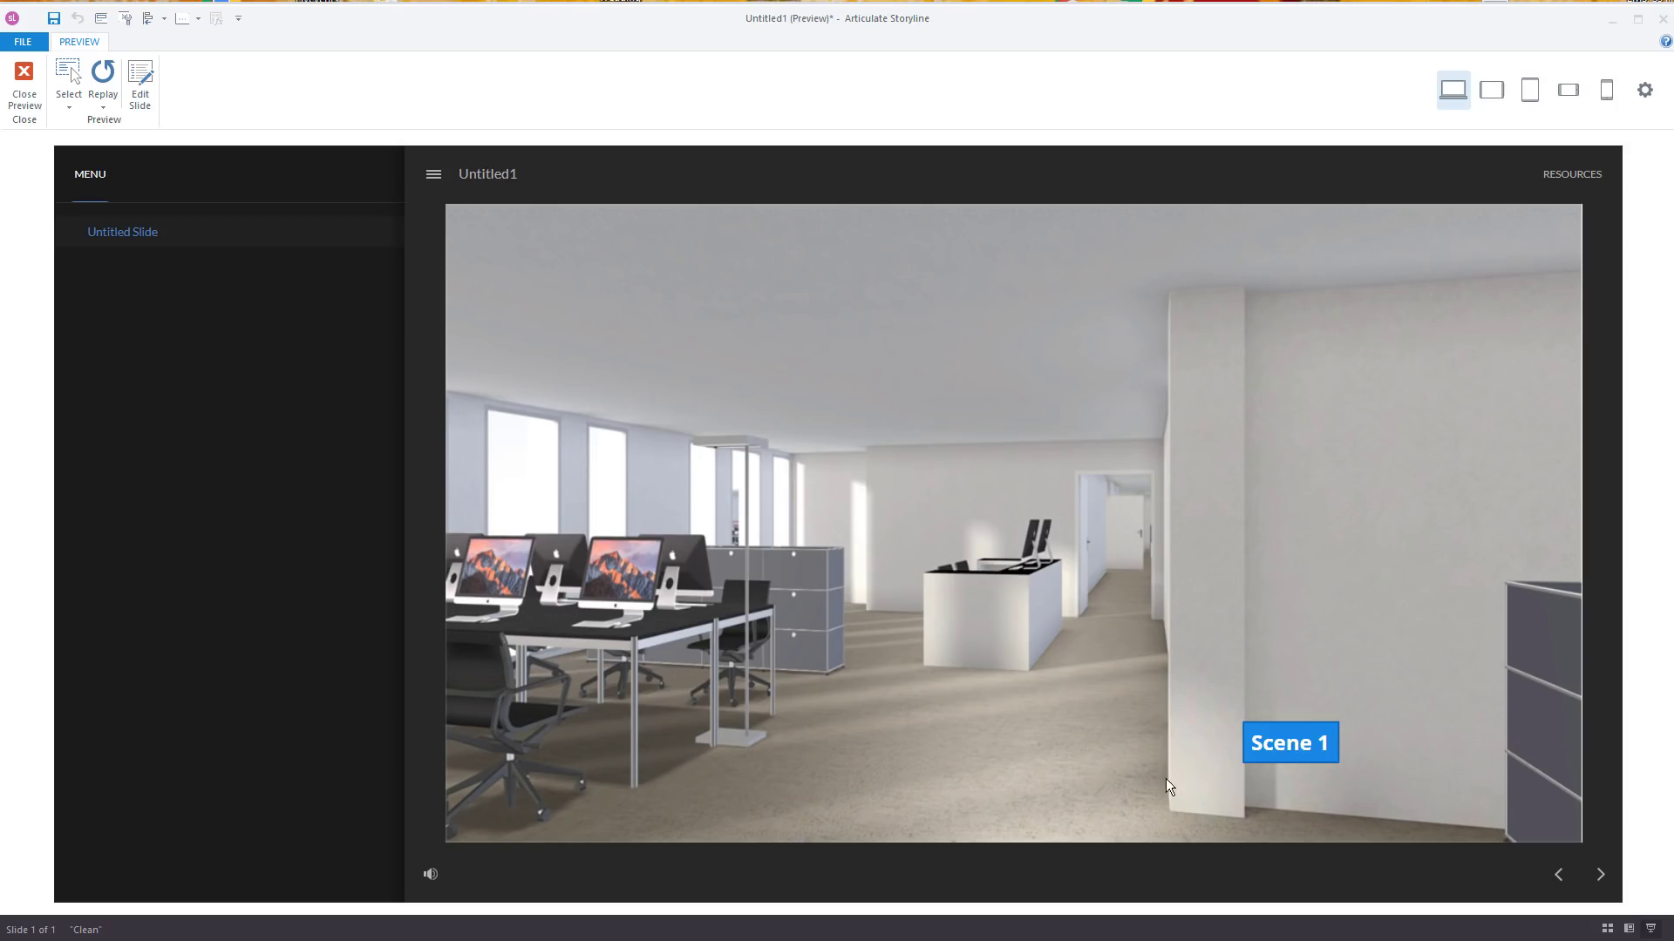
{"action": "left_click", "coordinate": [1302, 751]}
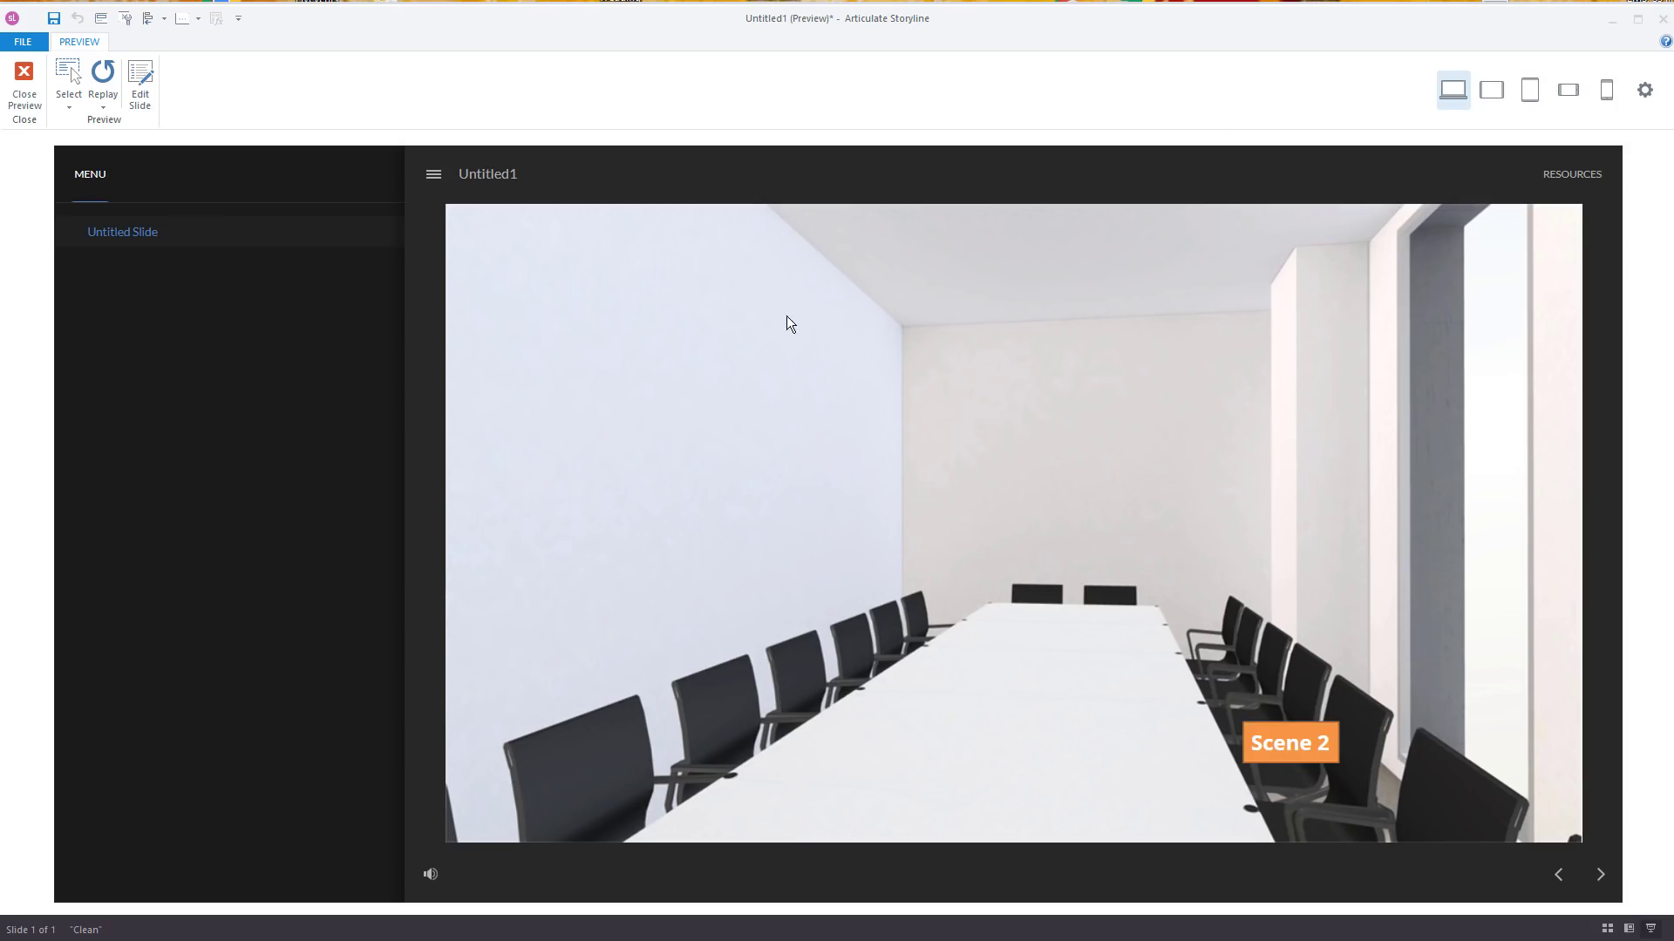
{"action": "left_click", "coordinate": [1324, 760]}
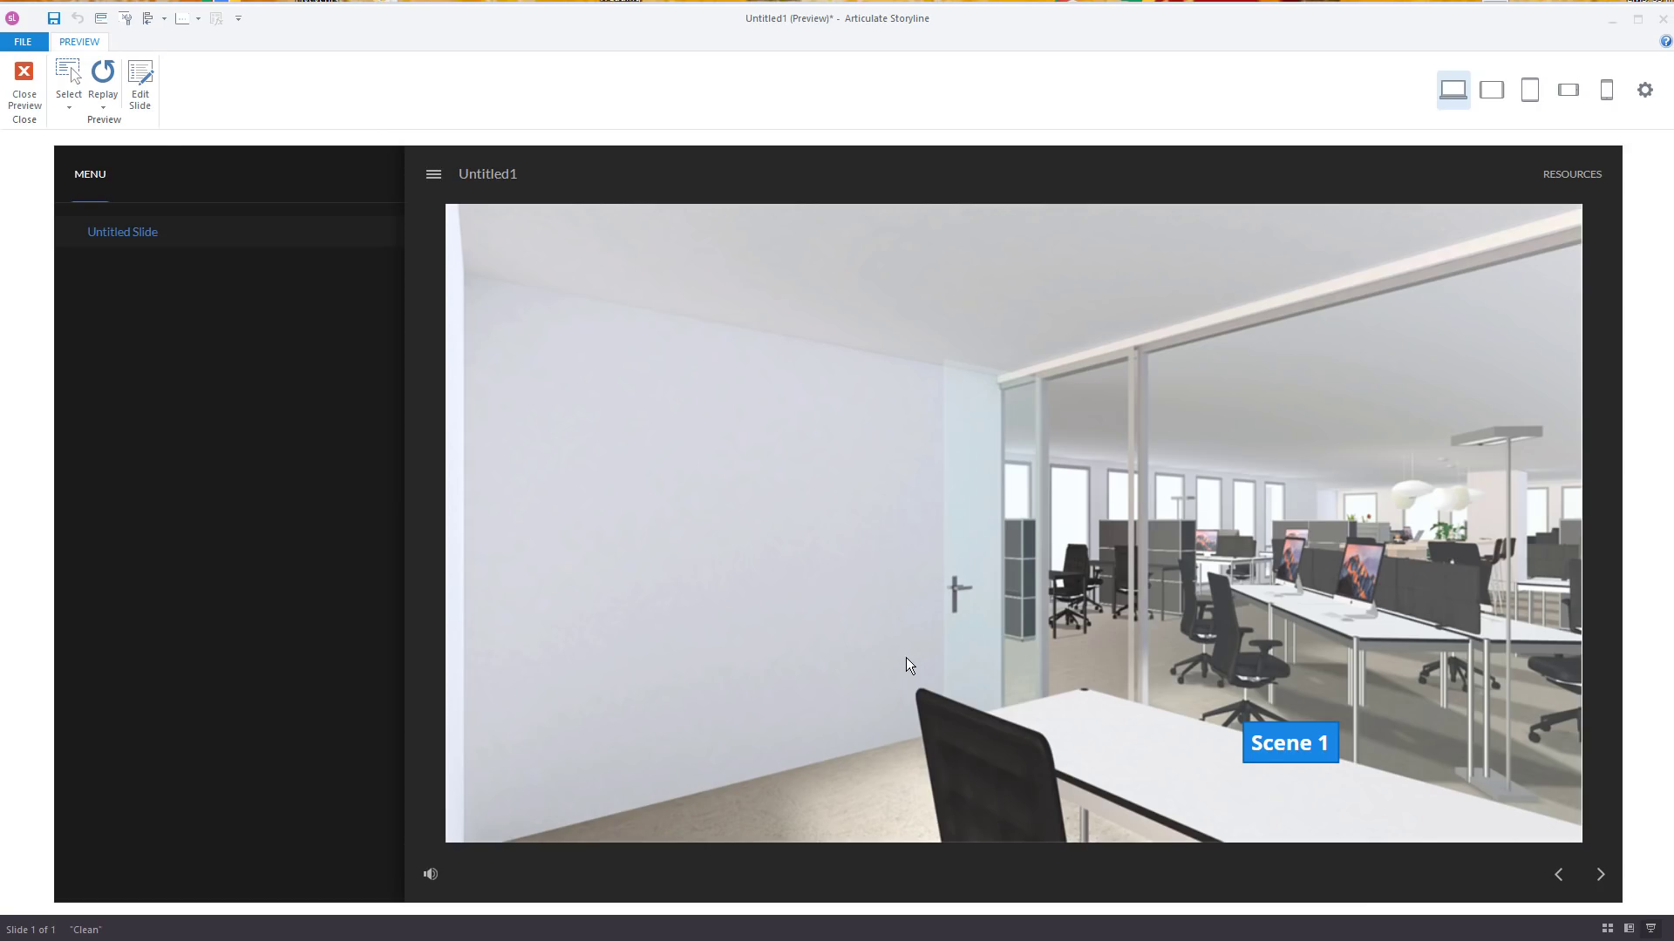
{"action": "left_click", "coordinate": [23, 80]}
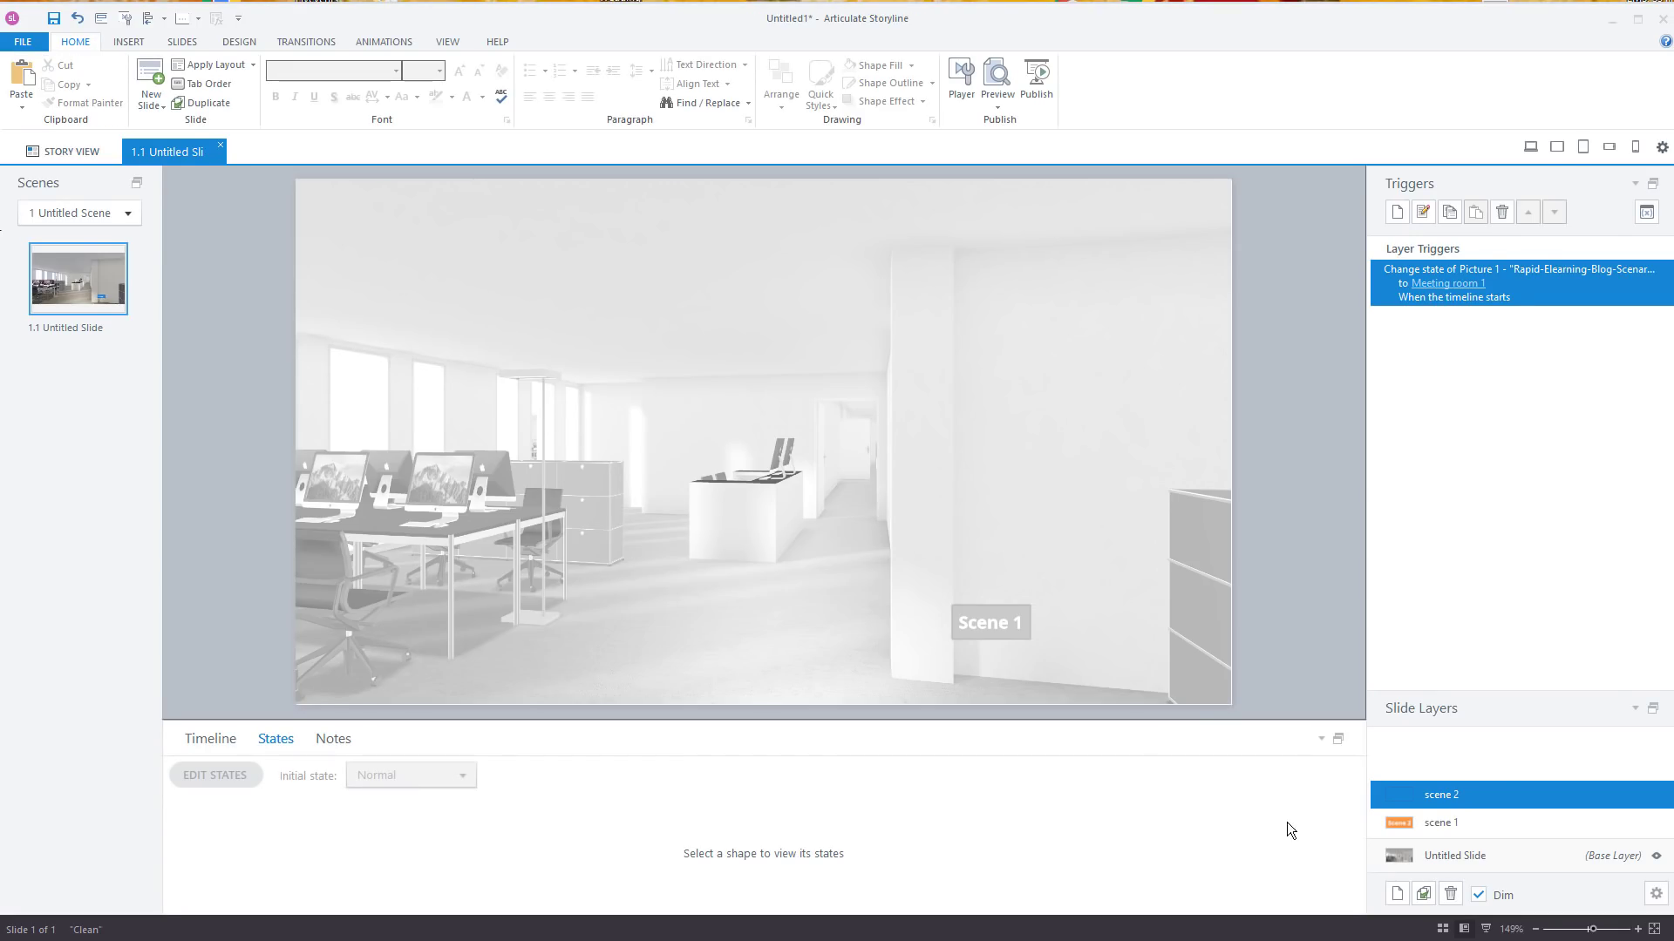
{"action": "left_click", "coordinate": [23, 42]}
{"action": "left_click", "coordinate": [61, 264]}
{"action": "left_click", "coordinate": [300, 678]}
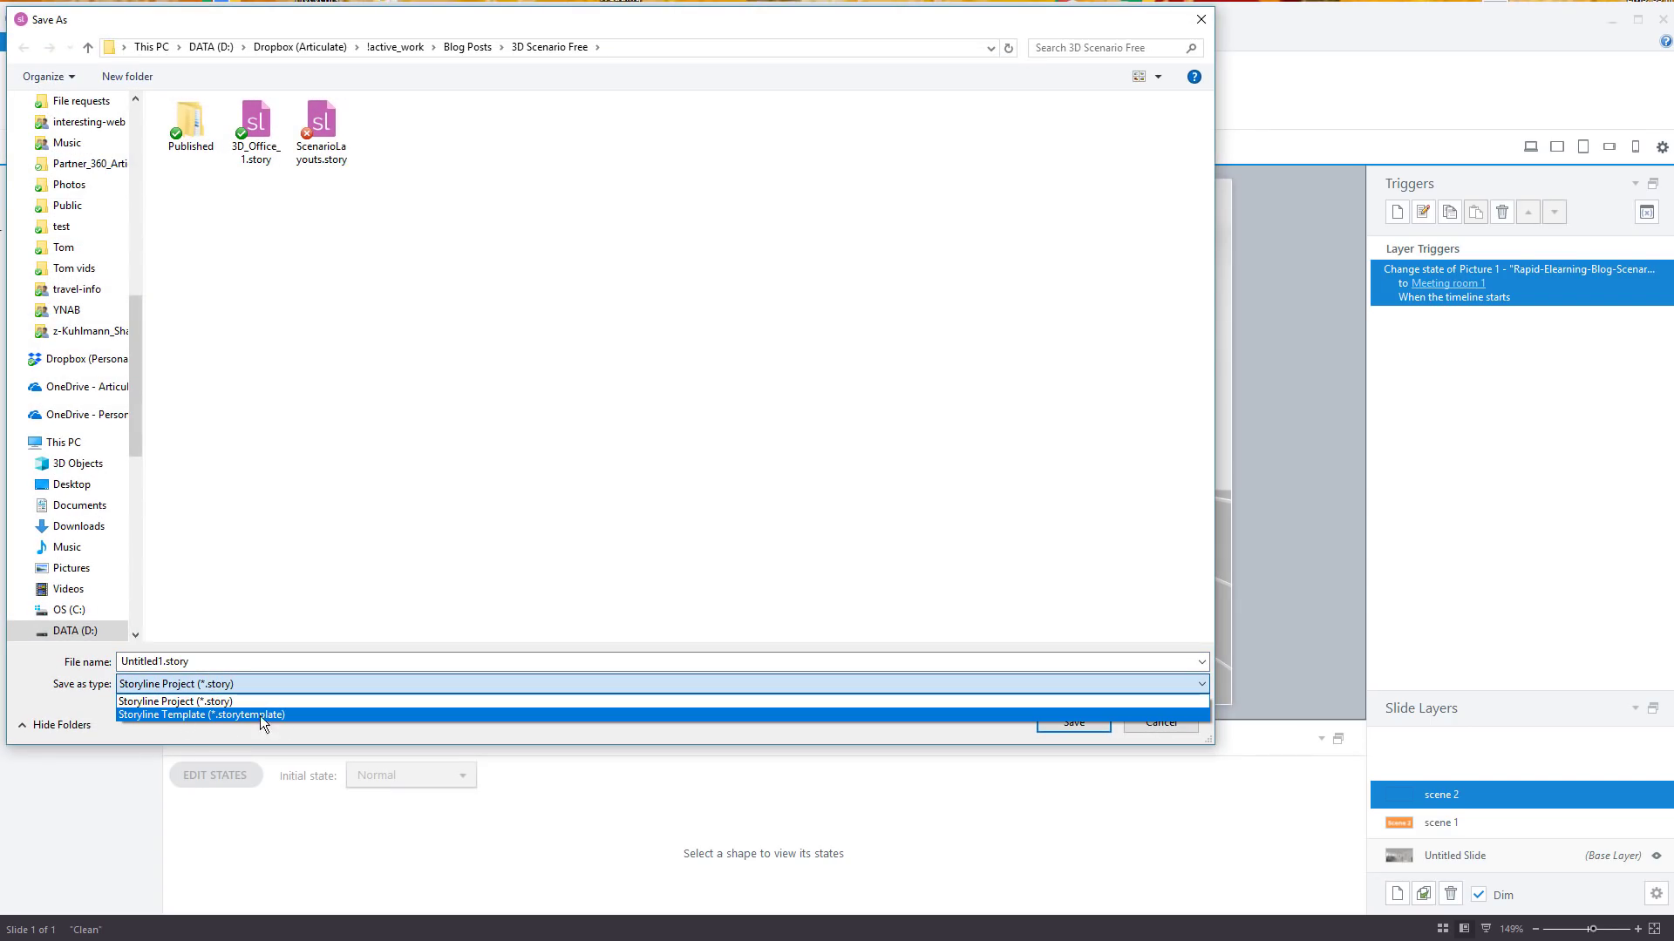
{"action": "left_click", "coordinate": [1273, 629]}
{"action": "left_click", "coordinate": [1171, 727]}
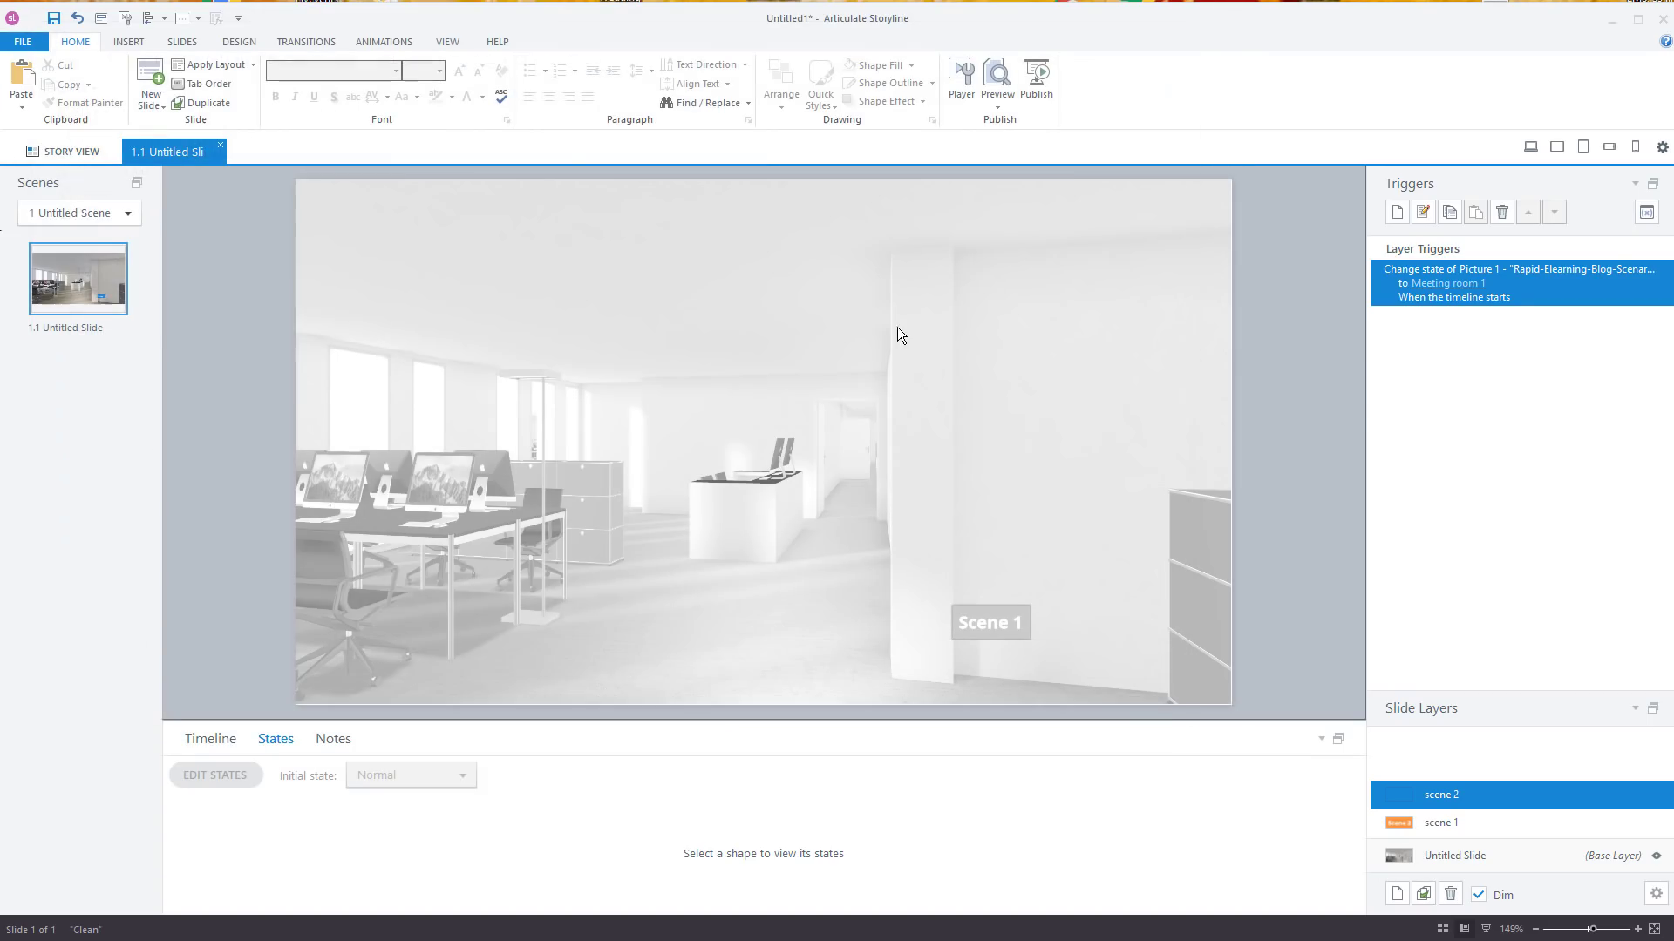
{"action": "left_click", "coordinate": [184, 43]}
{"action": "left_click", "coordinate": [73, 82]}
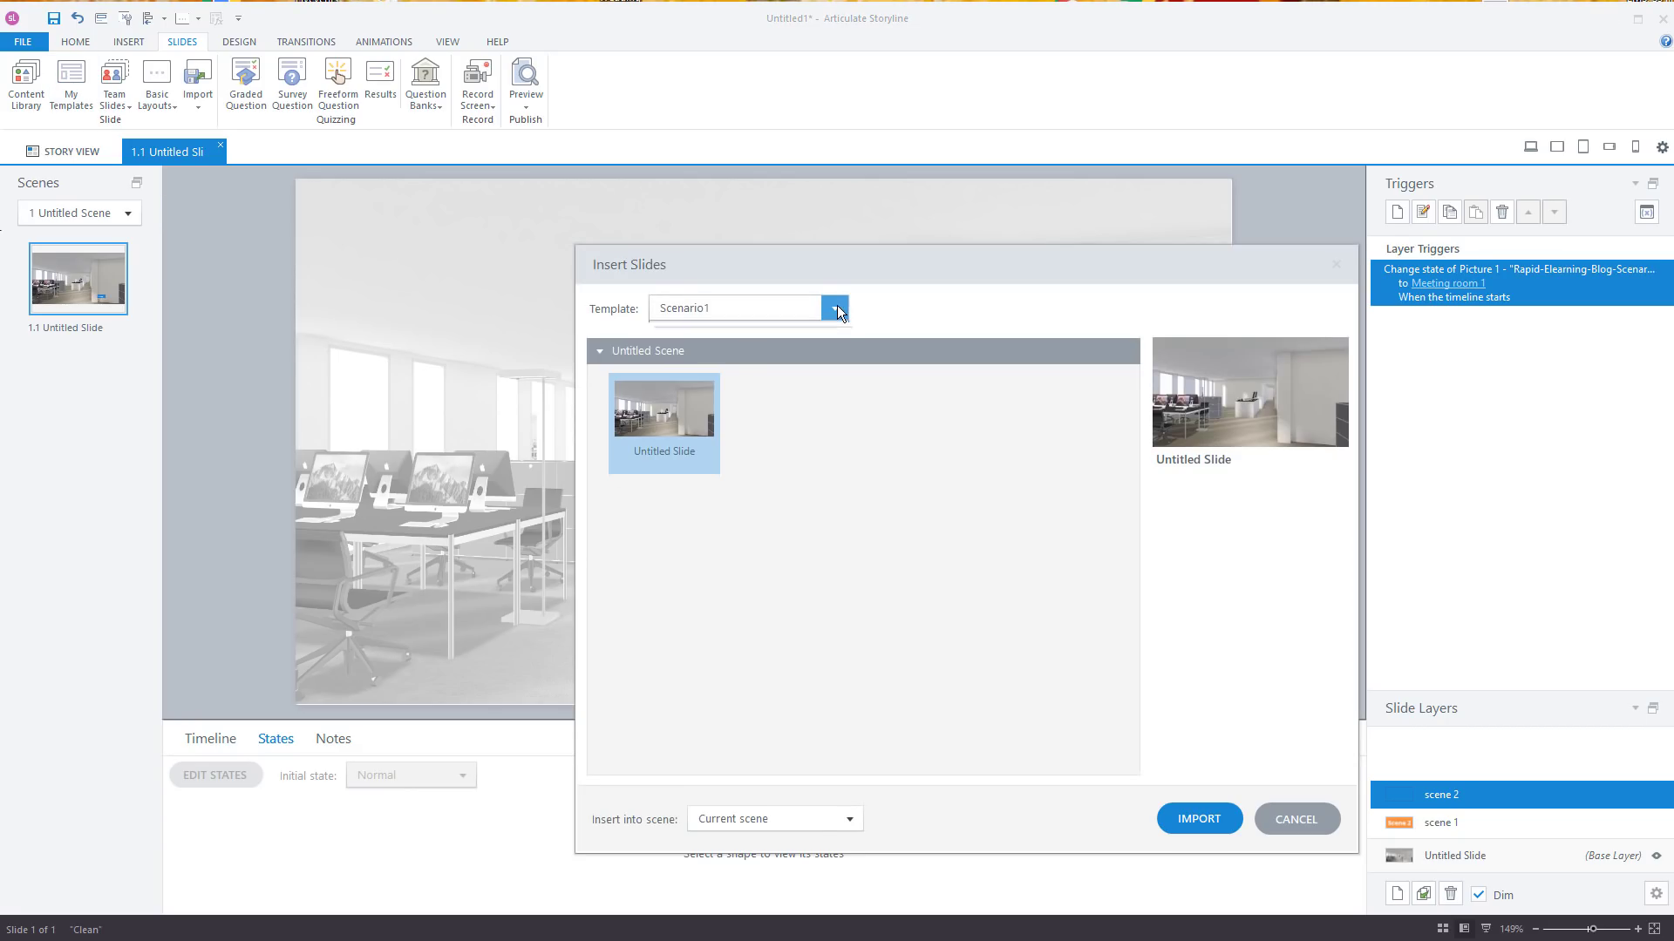
{"action": "left_click", "coordinate": [835, 309]}
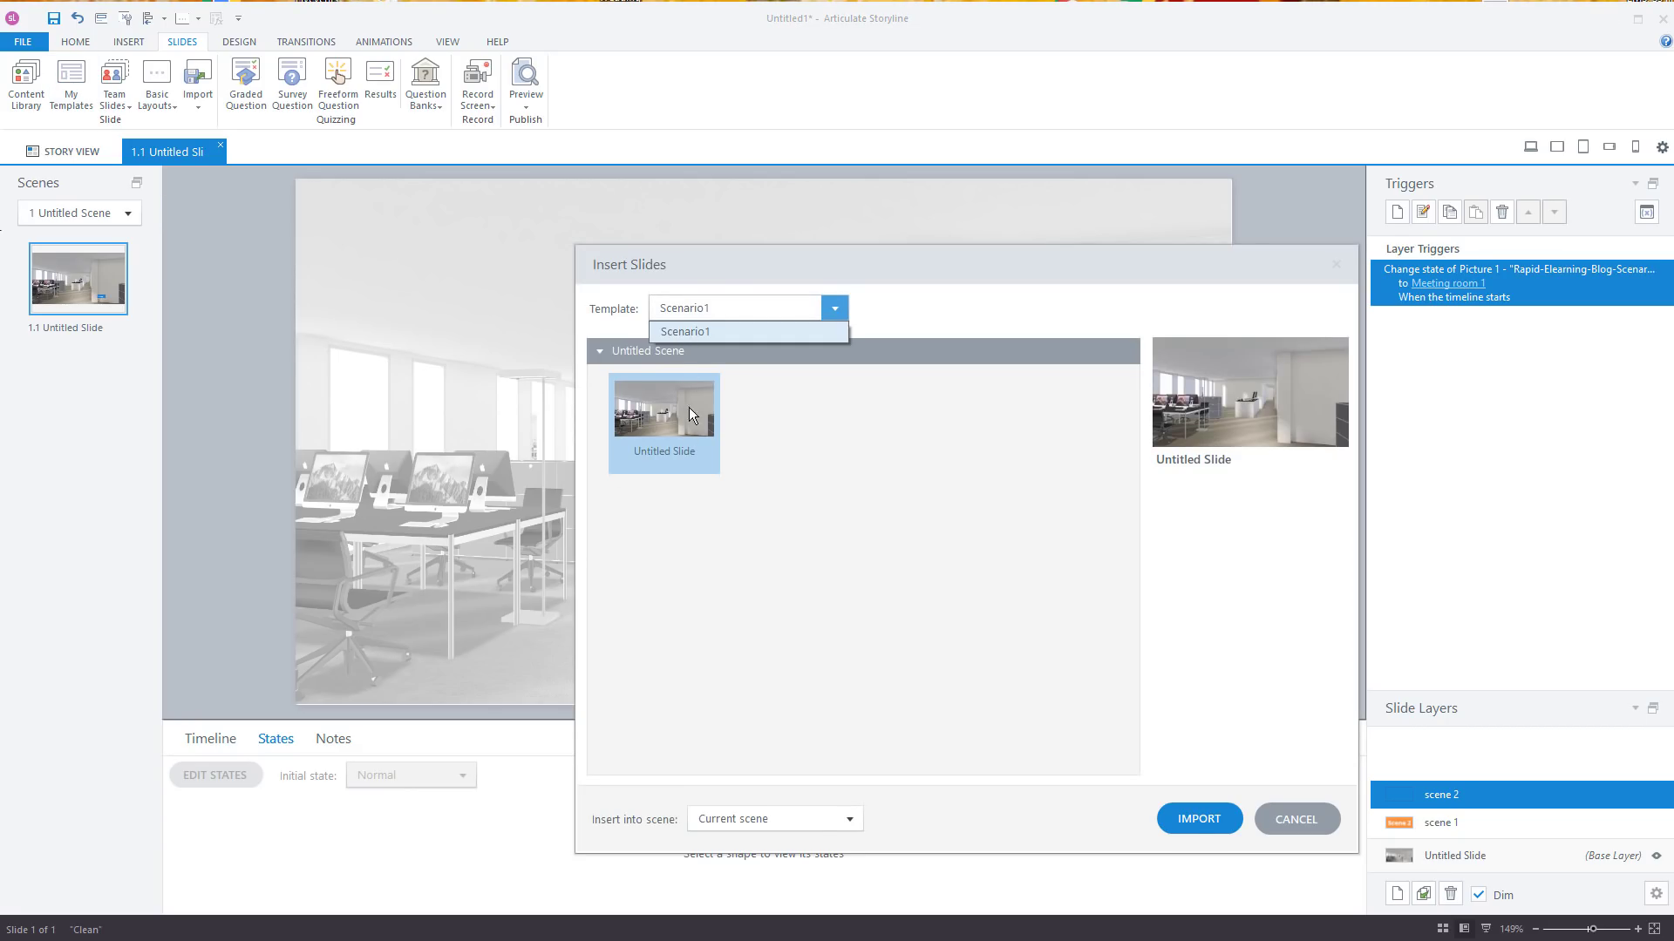
{"action": "left_click", "coordinate": [1290, 833]}
{"action": "left_click", "coordinate": [1285, 828]}
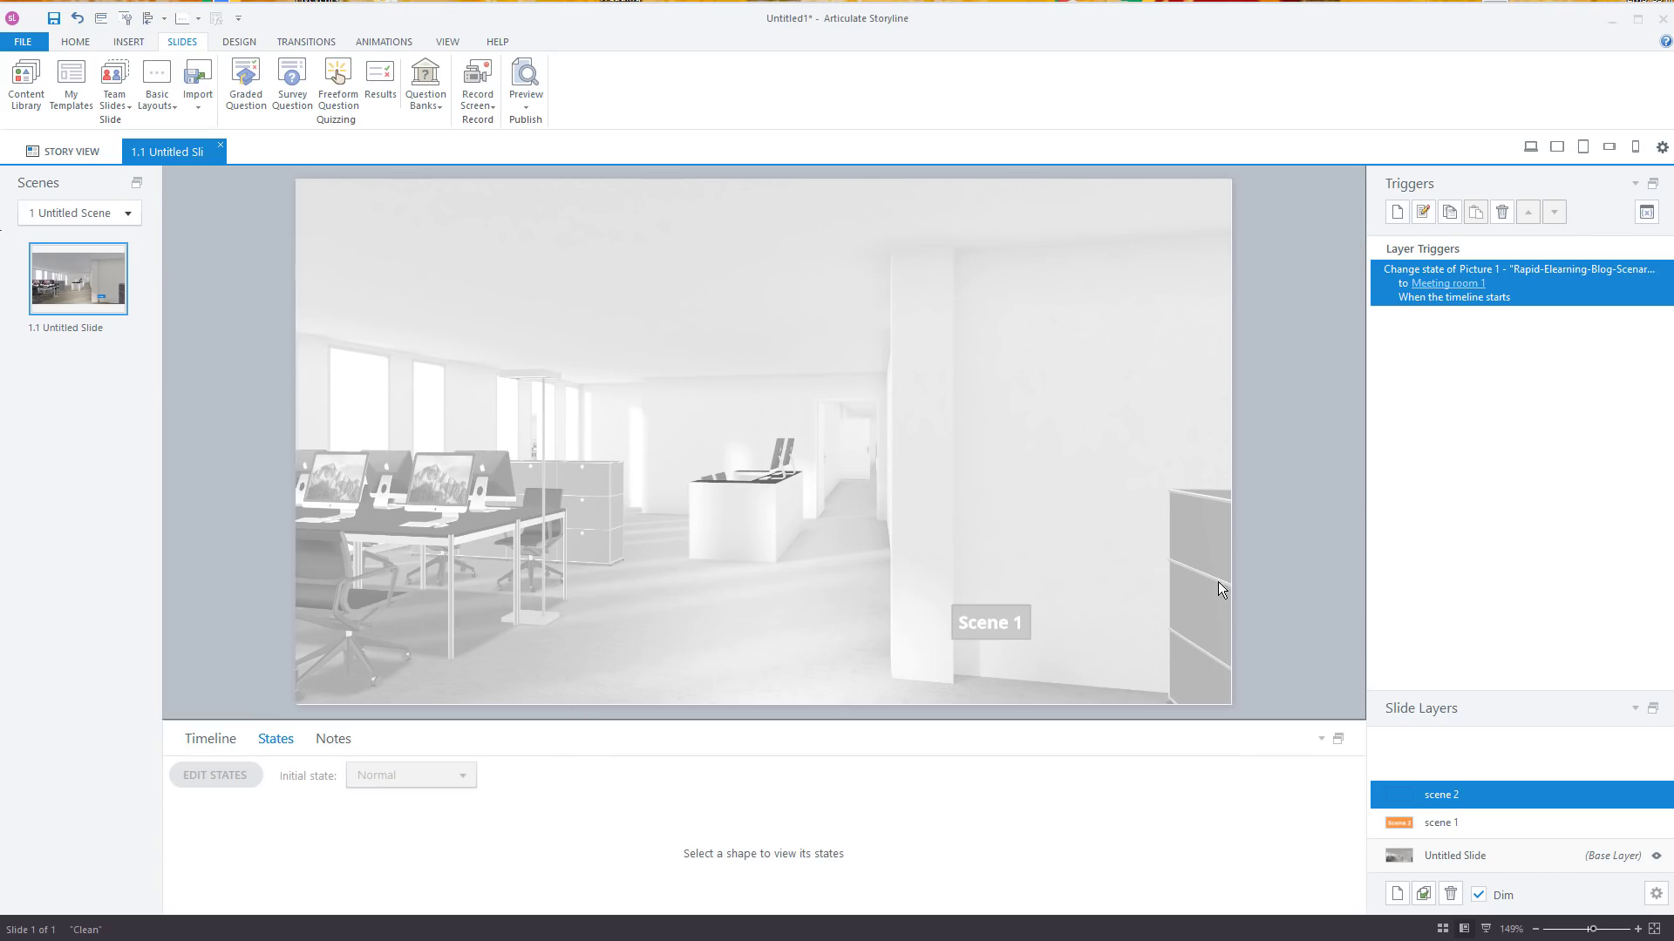